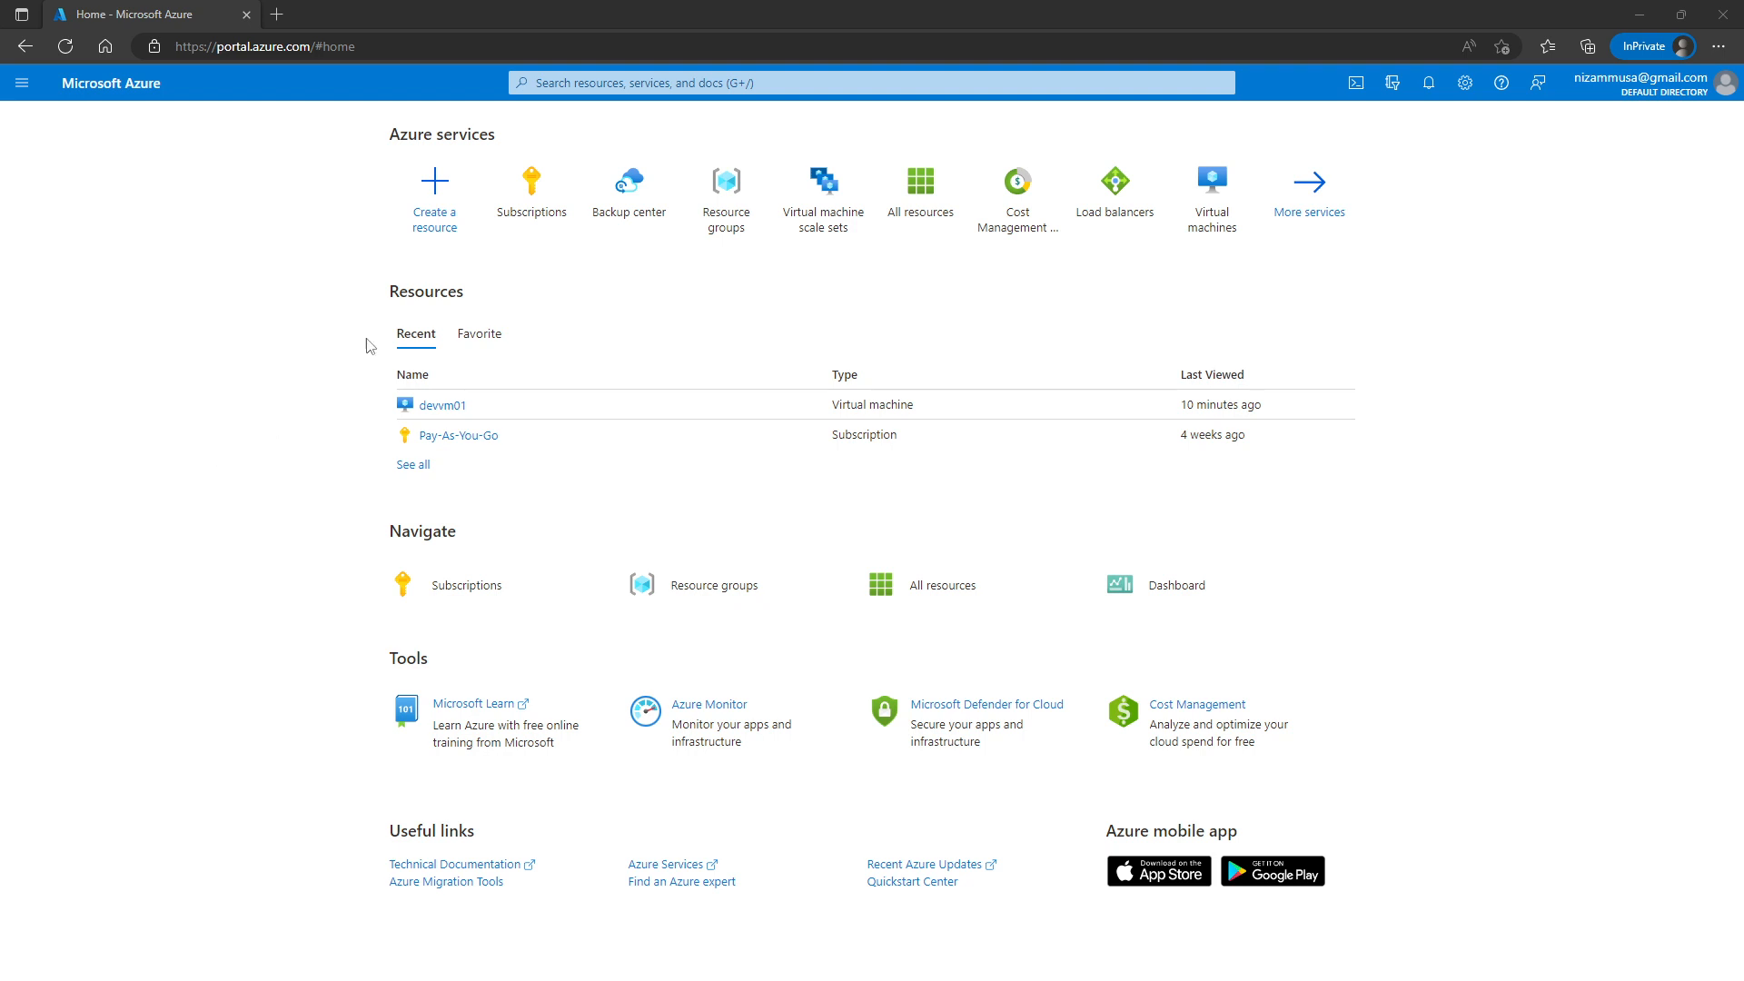
Start creating a virtual machine resource and keep the Pay-As-You-Go subscription.
{"action": "left_click", "coordinate": [436, 198]}
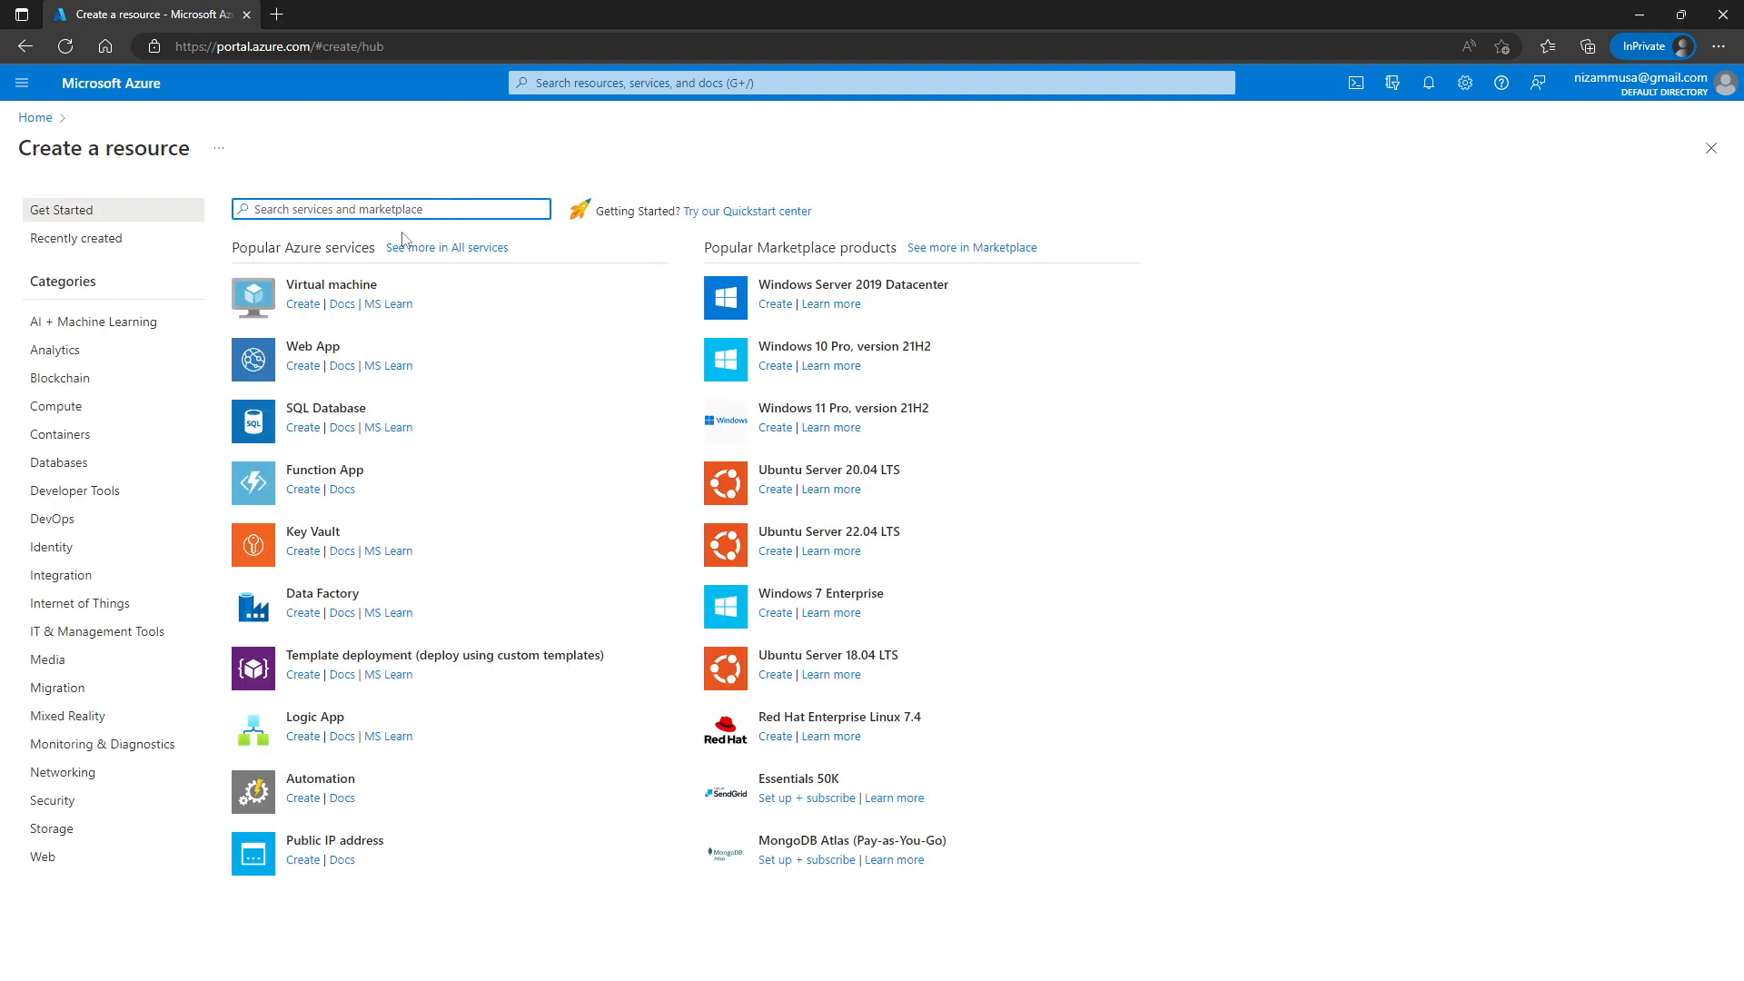
{"action": "left_click", "coordinate": [328, 289]}
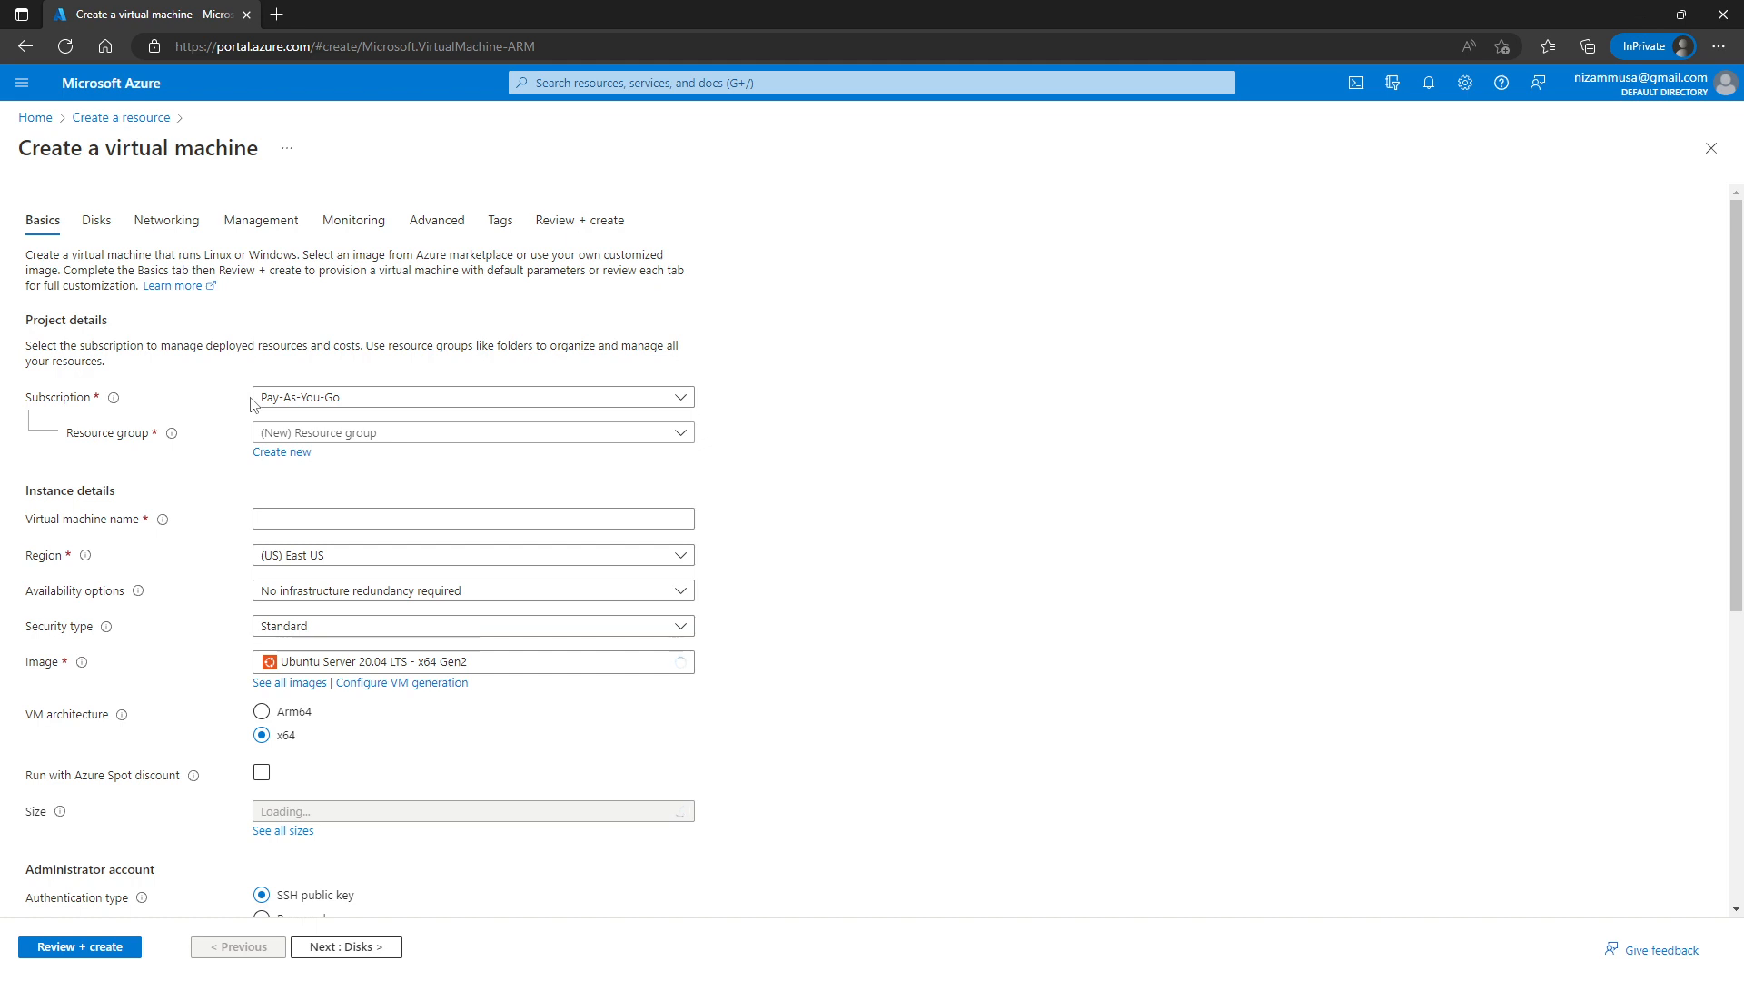
{"action": "left_click", "coordinate": [314, 405]}
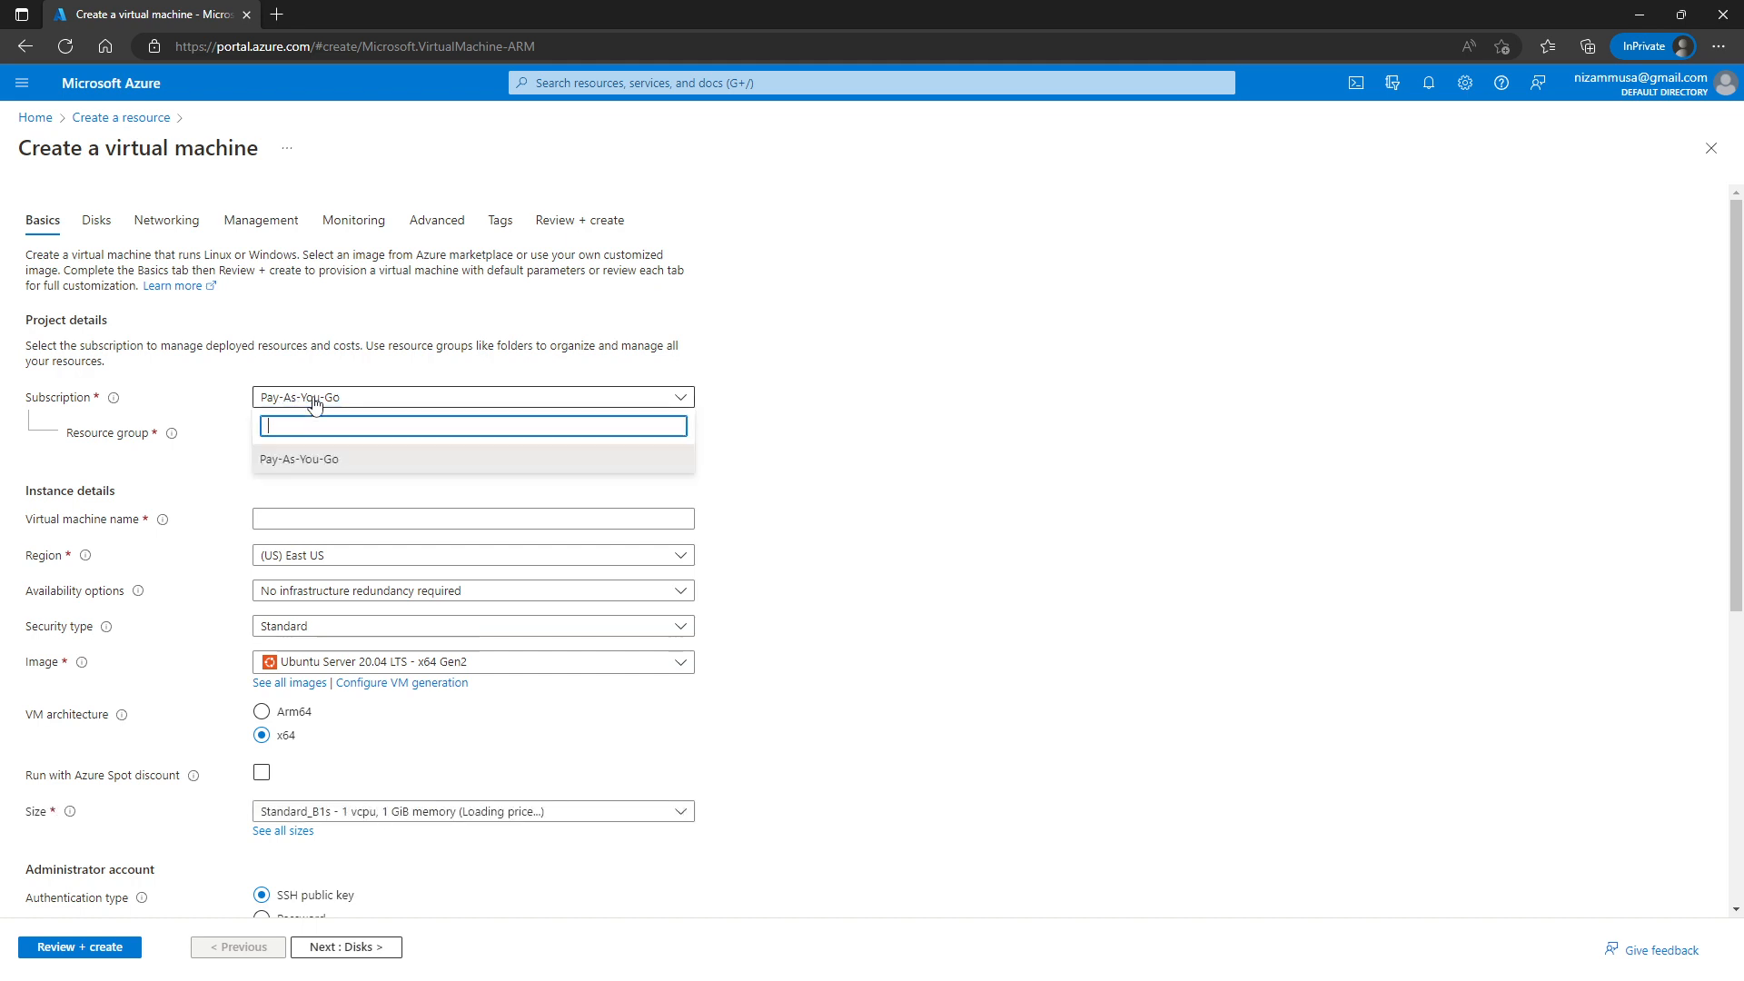
{"action": "left_click", "coordinate": [315, 400]}
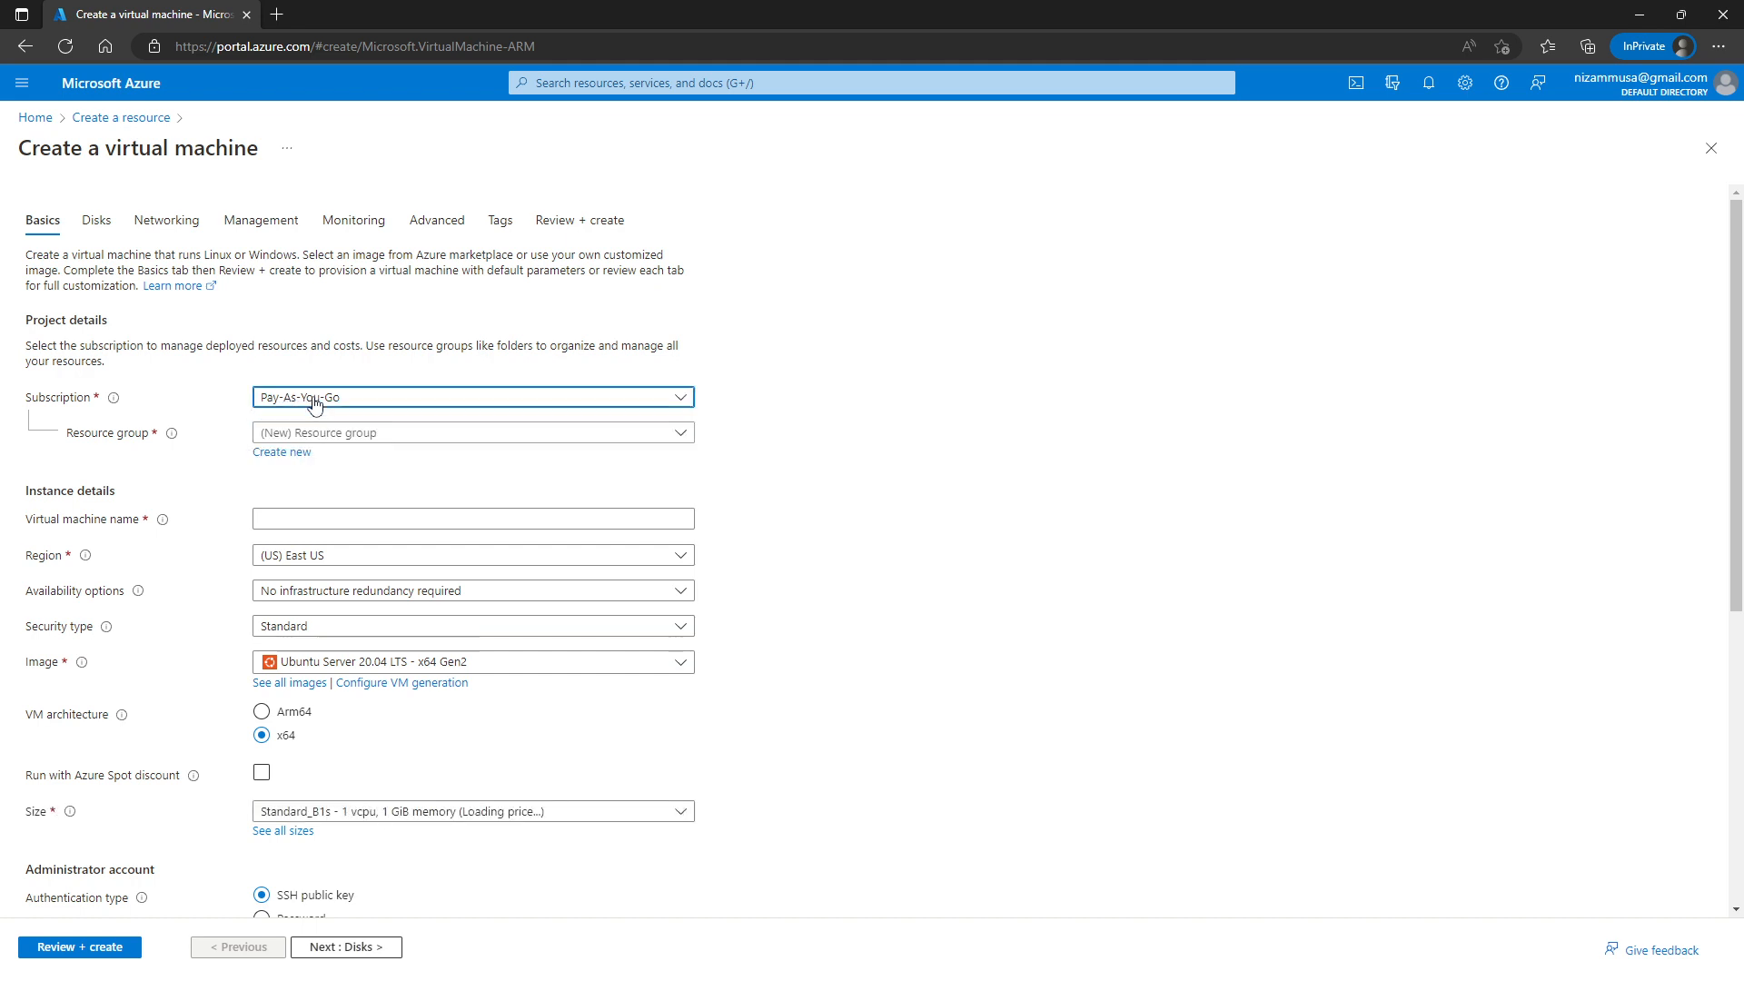
Create a new resource group named devrg for the virtual machine.
{"action": "left_click", "coordinate": [287, 459]}
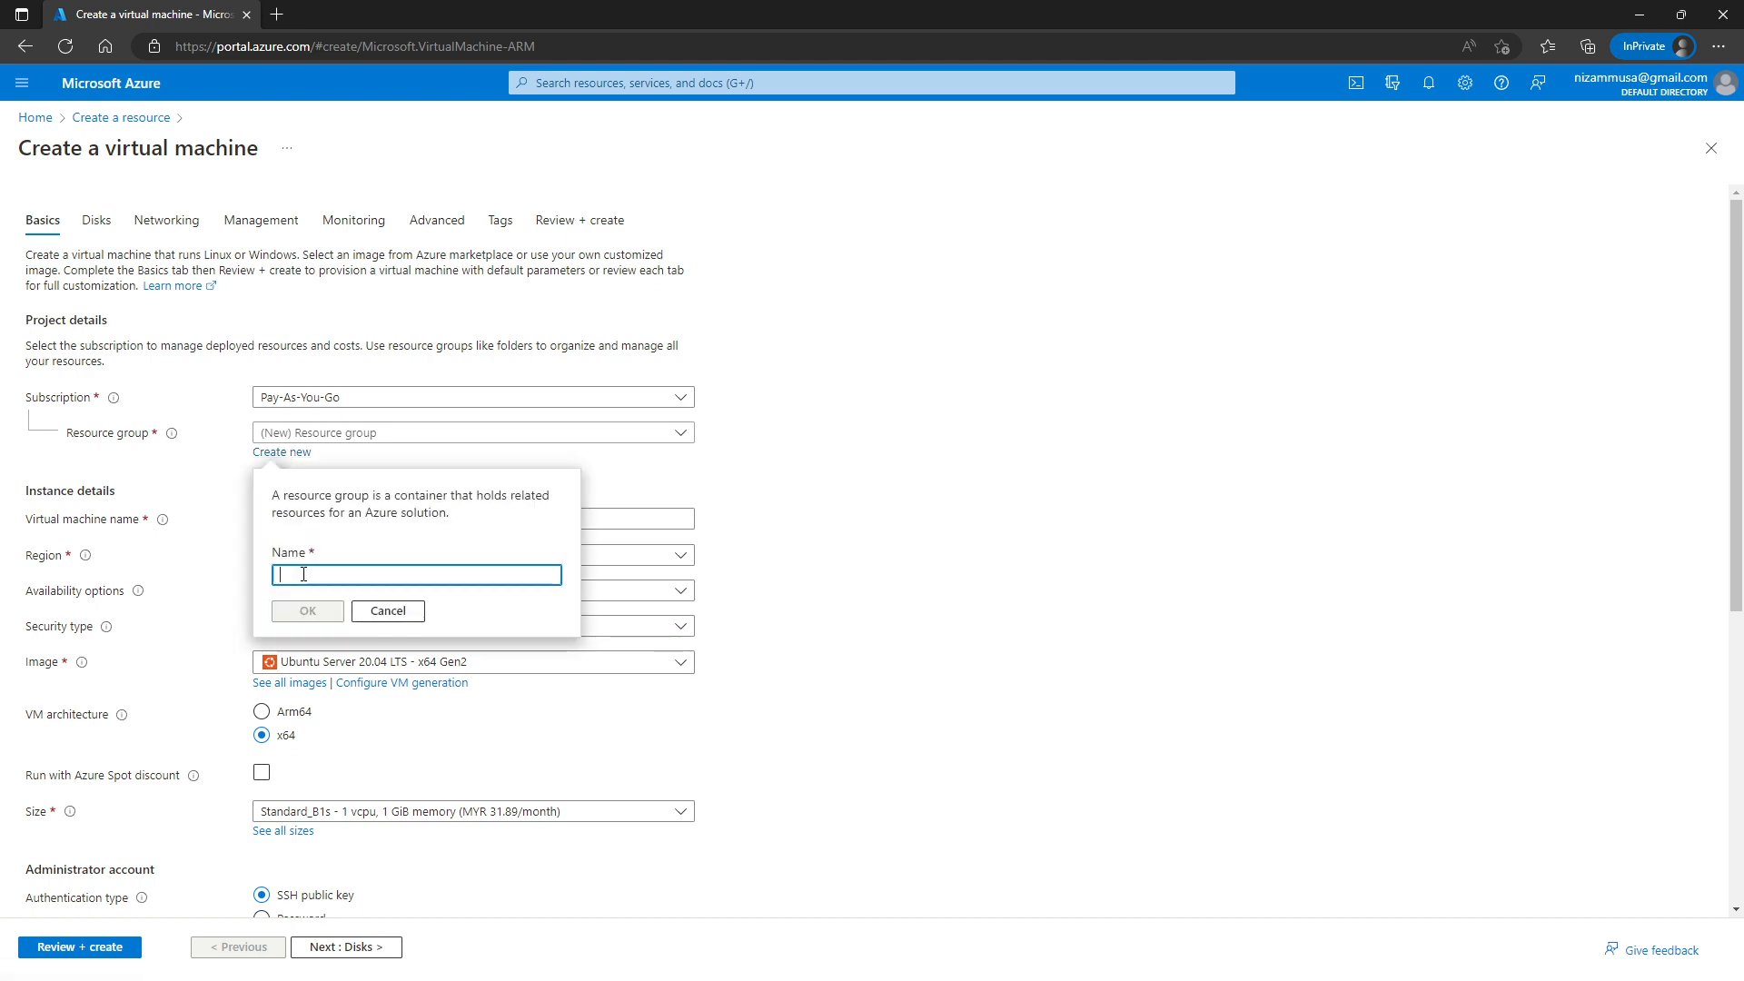
{"action": "type", "text": "dev"}
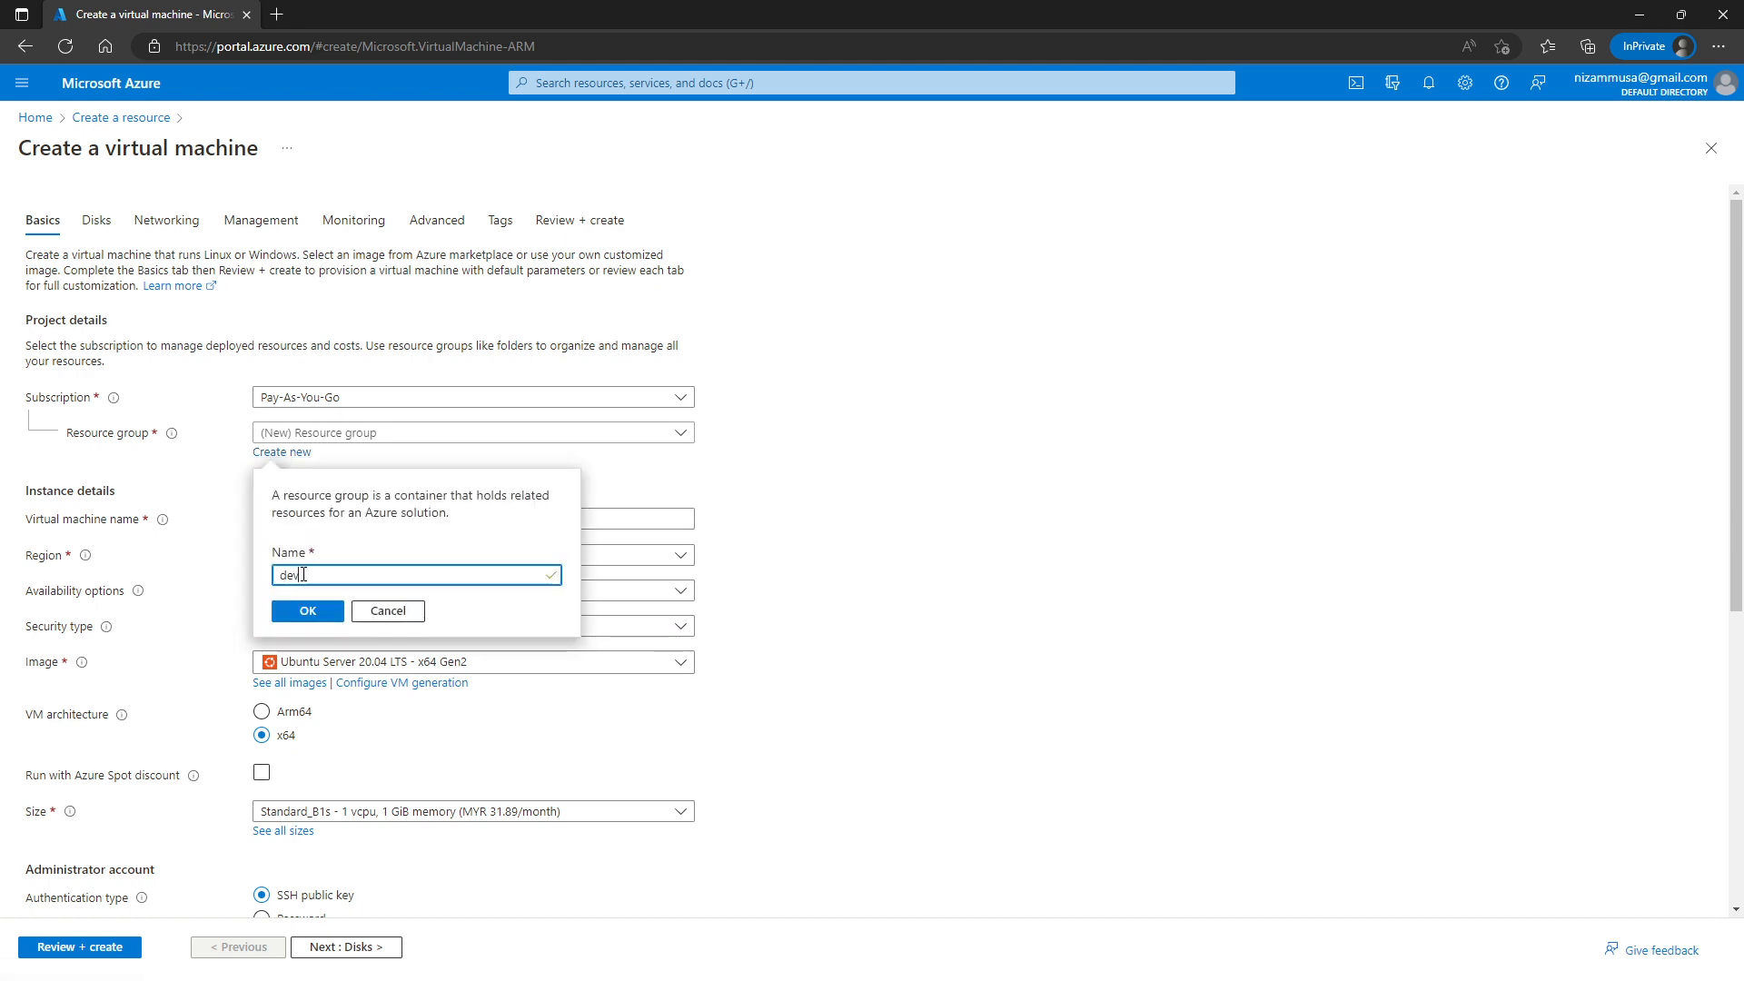
{"action": "type", "text": "rg"}
{"action": "left_click", "coordinate": [310, 612]}
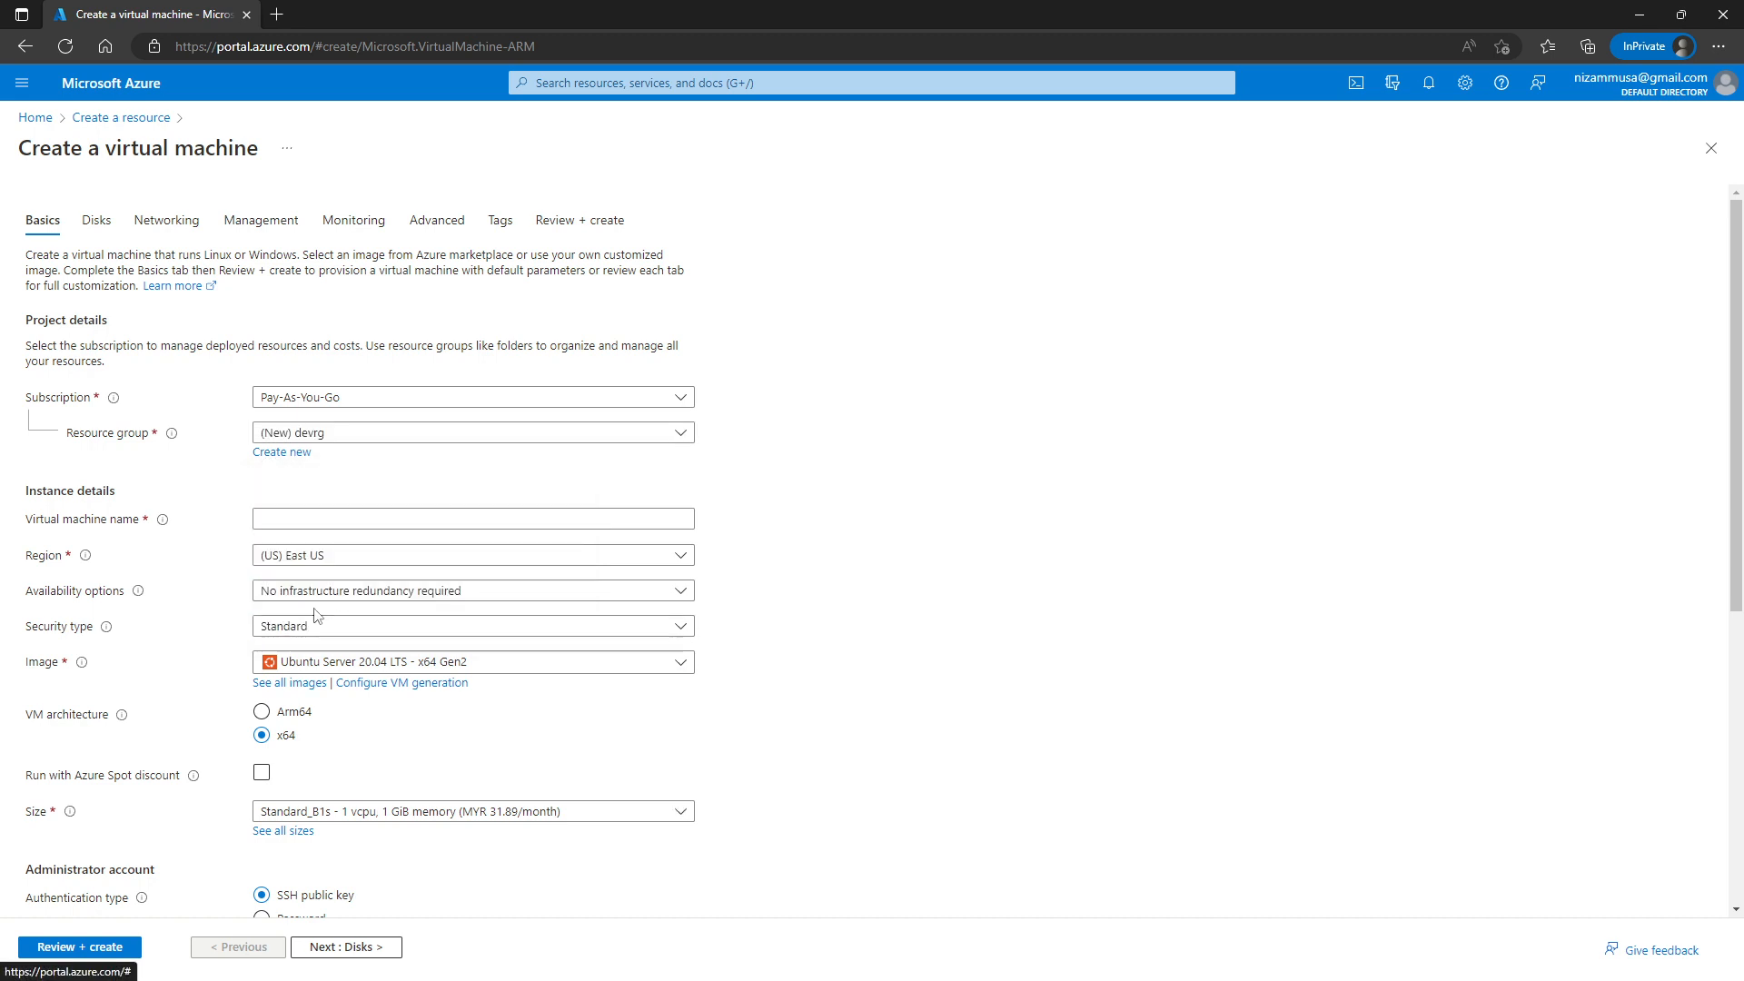
Name the virtual machine devvm01 and keep the availability option at No infrastructure redundancy required.
{"action": "left_click", "coordinate": [300, 517]}
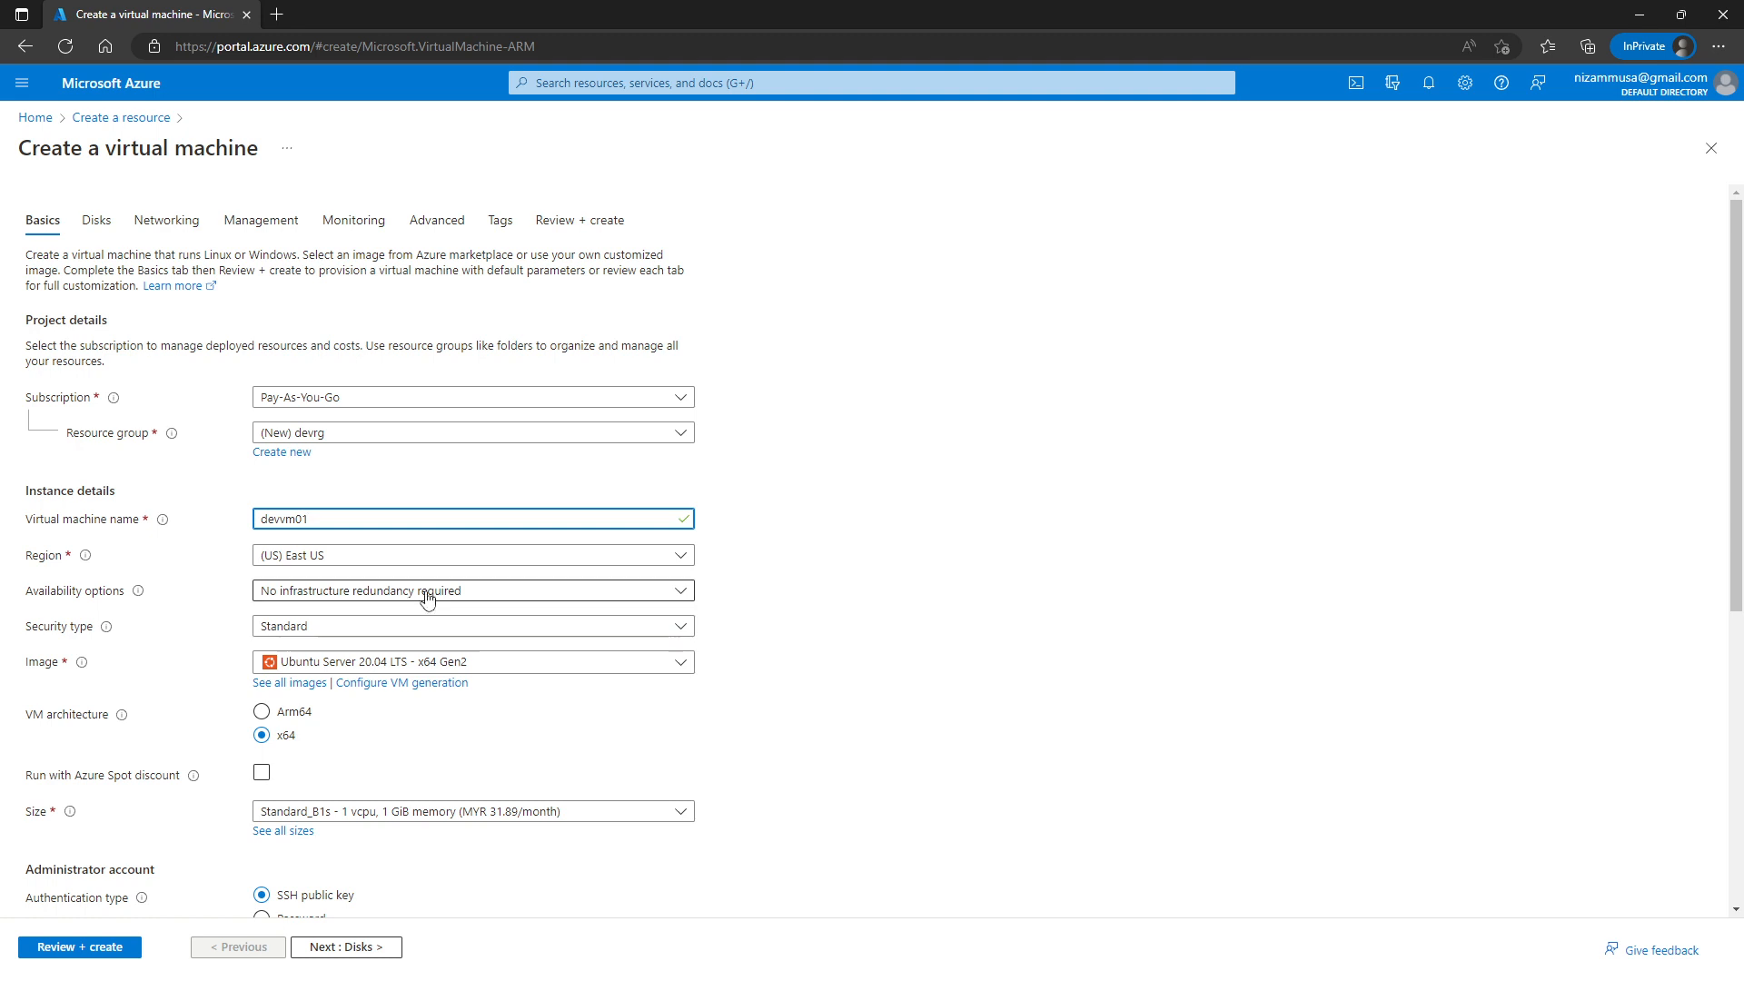
{"action": "left_click", "coordinate": [680, 596]}
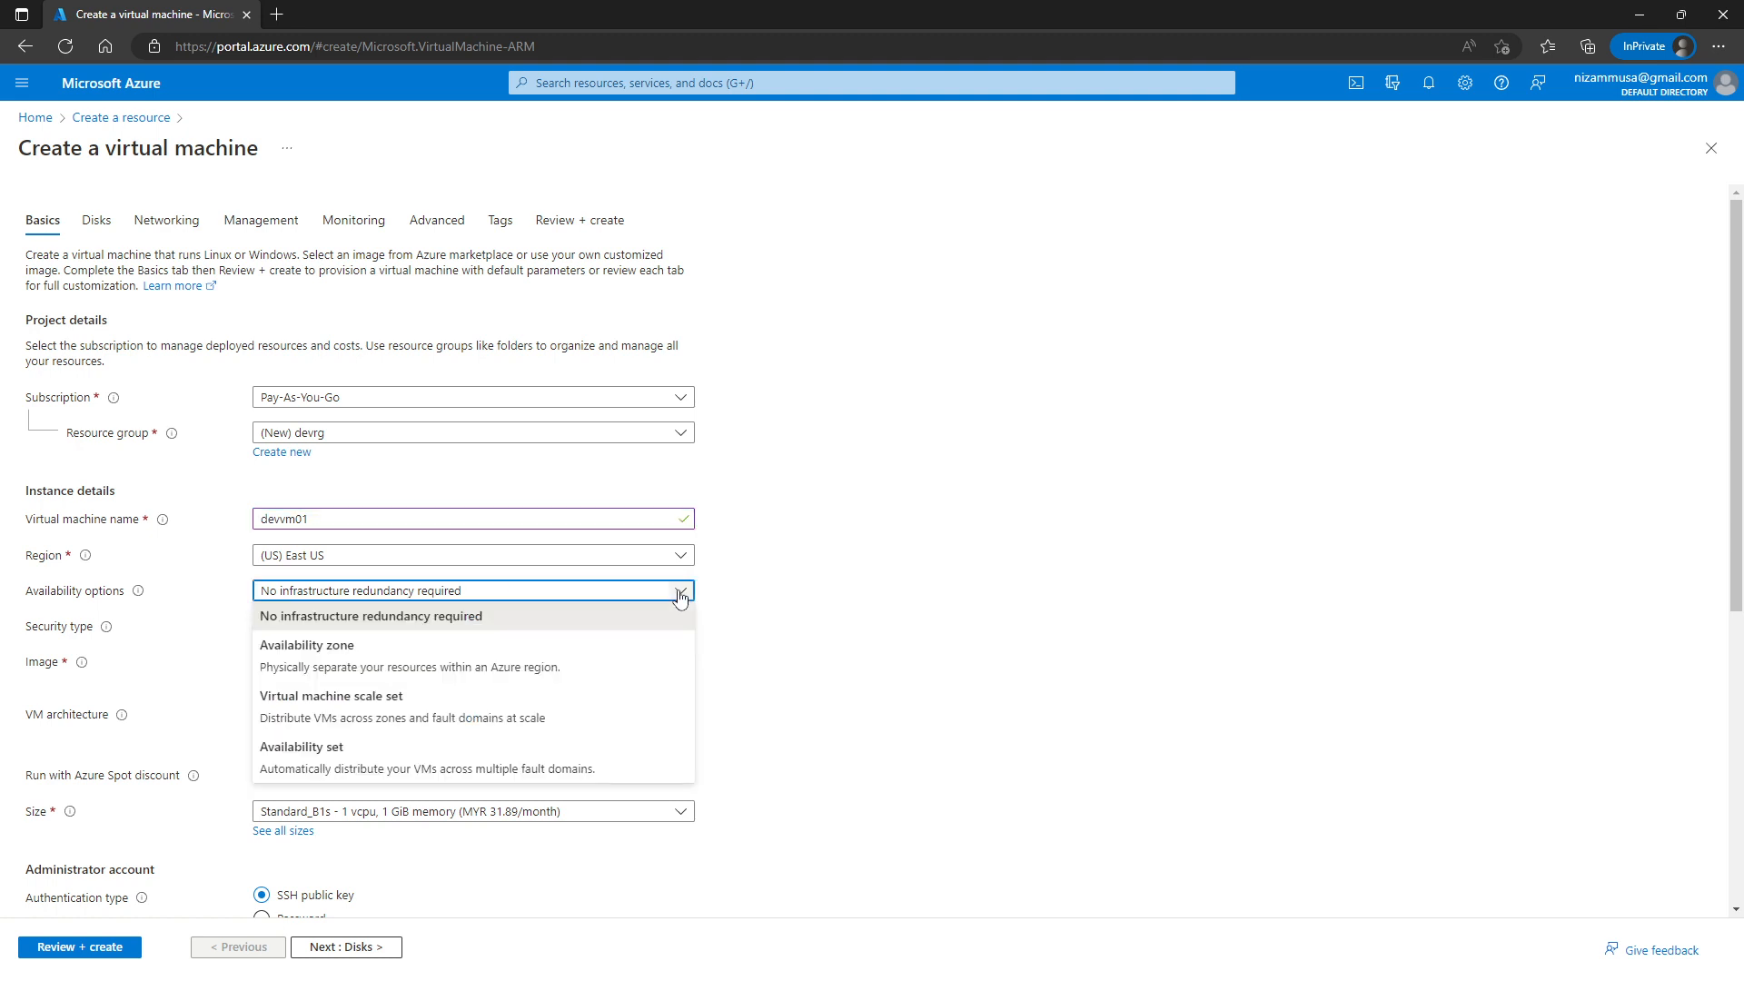
{"action": "left_click", "coordinate": [680, 596]}
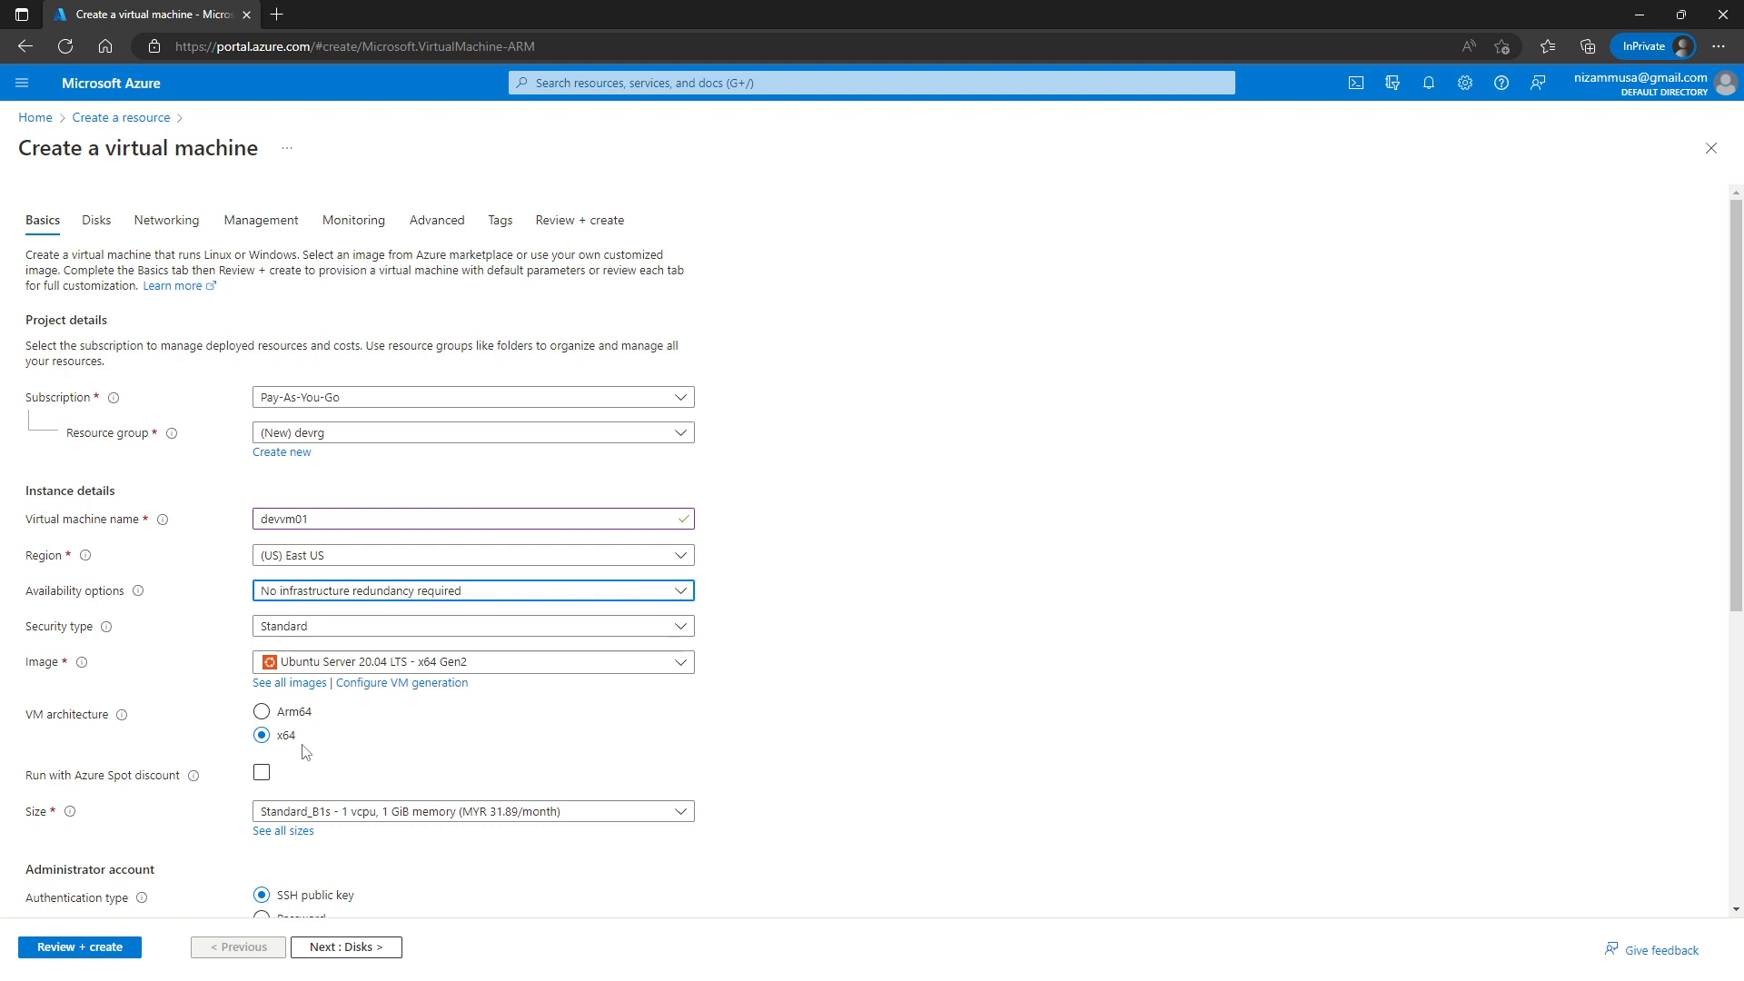
Accept the remaining basic settings and the default disk settings, and proceed to the networking configuration.
{"action": "scroll", "coordinate": [306, 752], "scroll_direction": "down", "scroll_amount": 1}
{"action": "scroll", "coordinate": [305, 753], "scroll_direction": "down", "scroll_amount": 1}
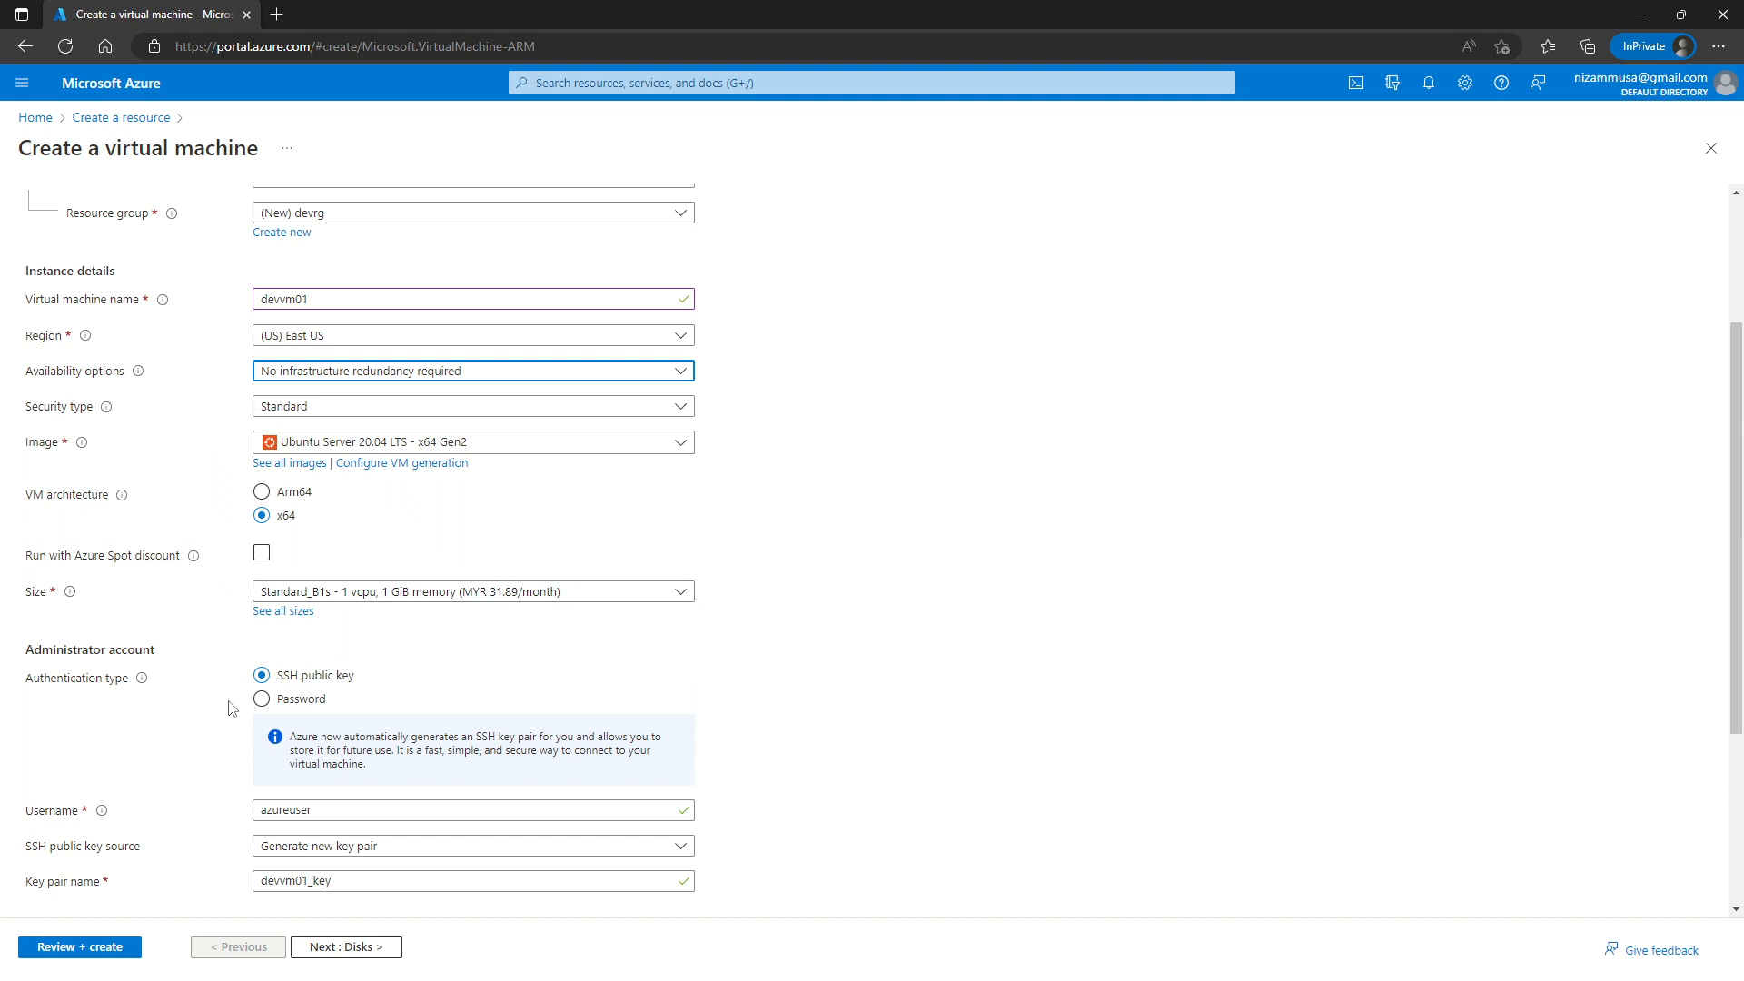
{"action": "scroll", "coordinate": [400, 695], "scroll_direction": "down", "scroll_amount": 1}
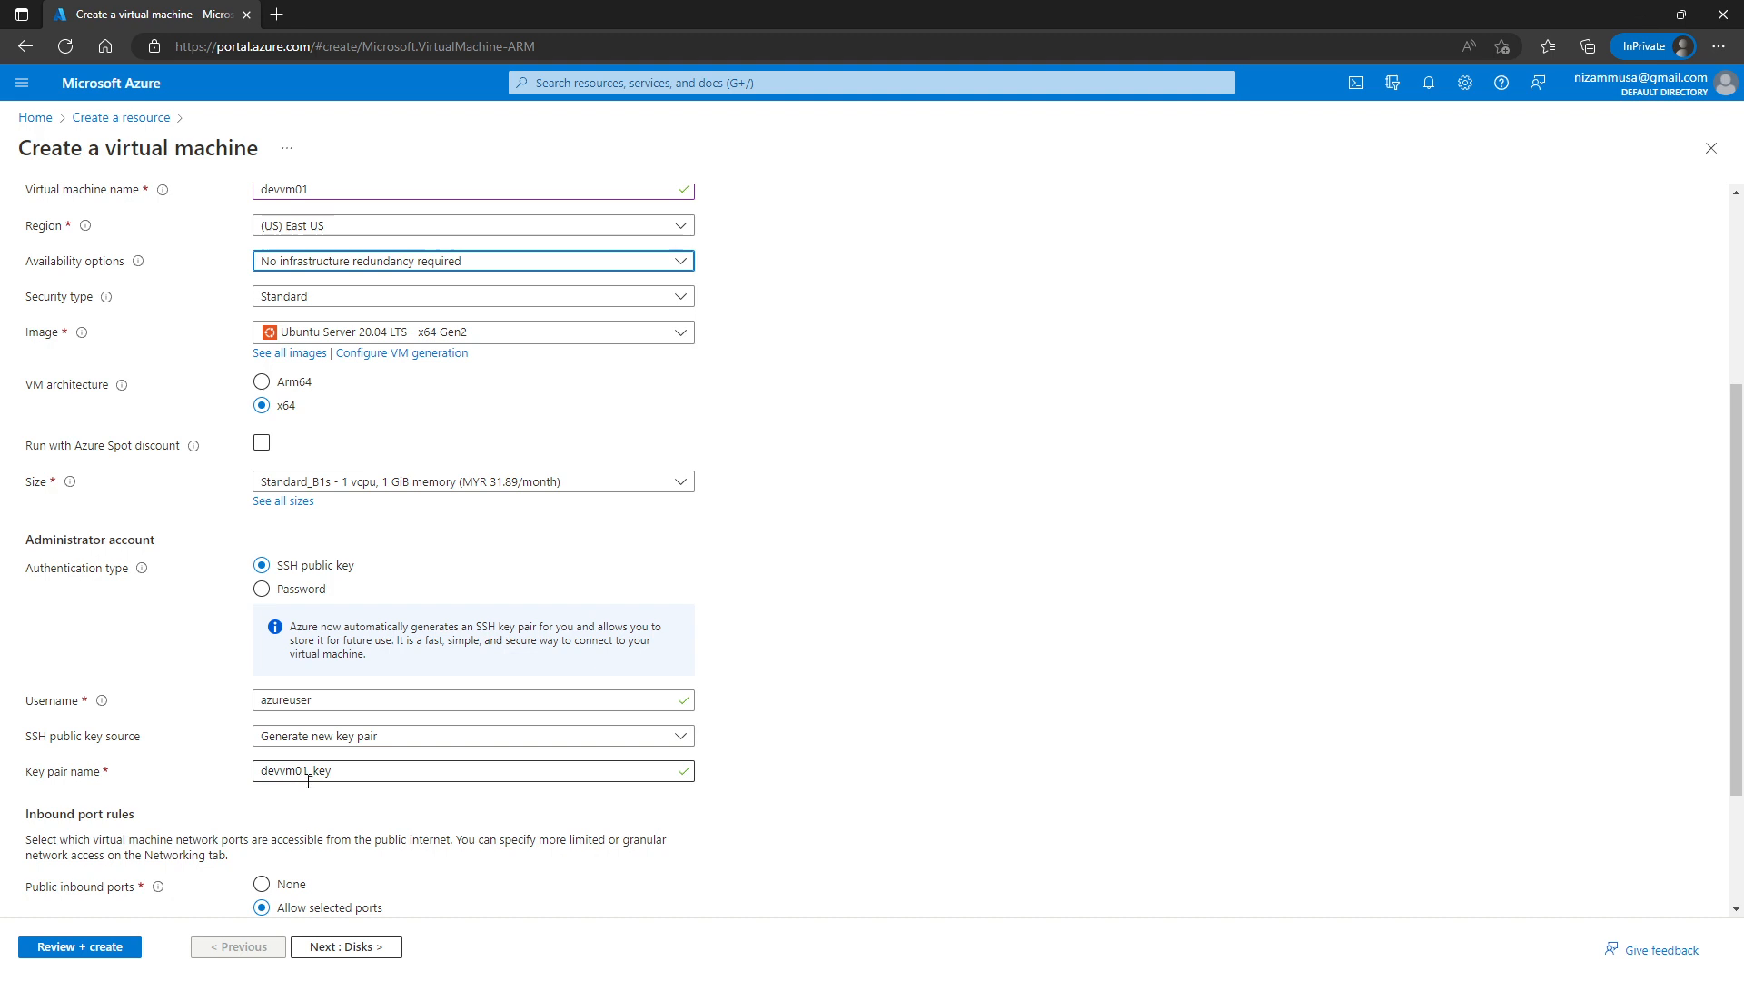
{"action": "scroll", "coordinate": [405, 815], "scroll_direction": "down", "scroll_amount": 1}
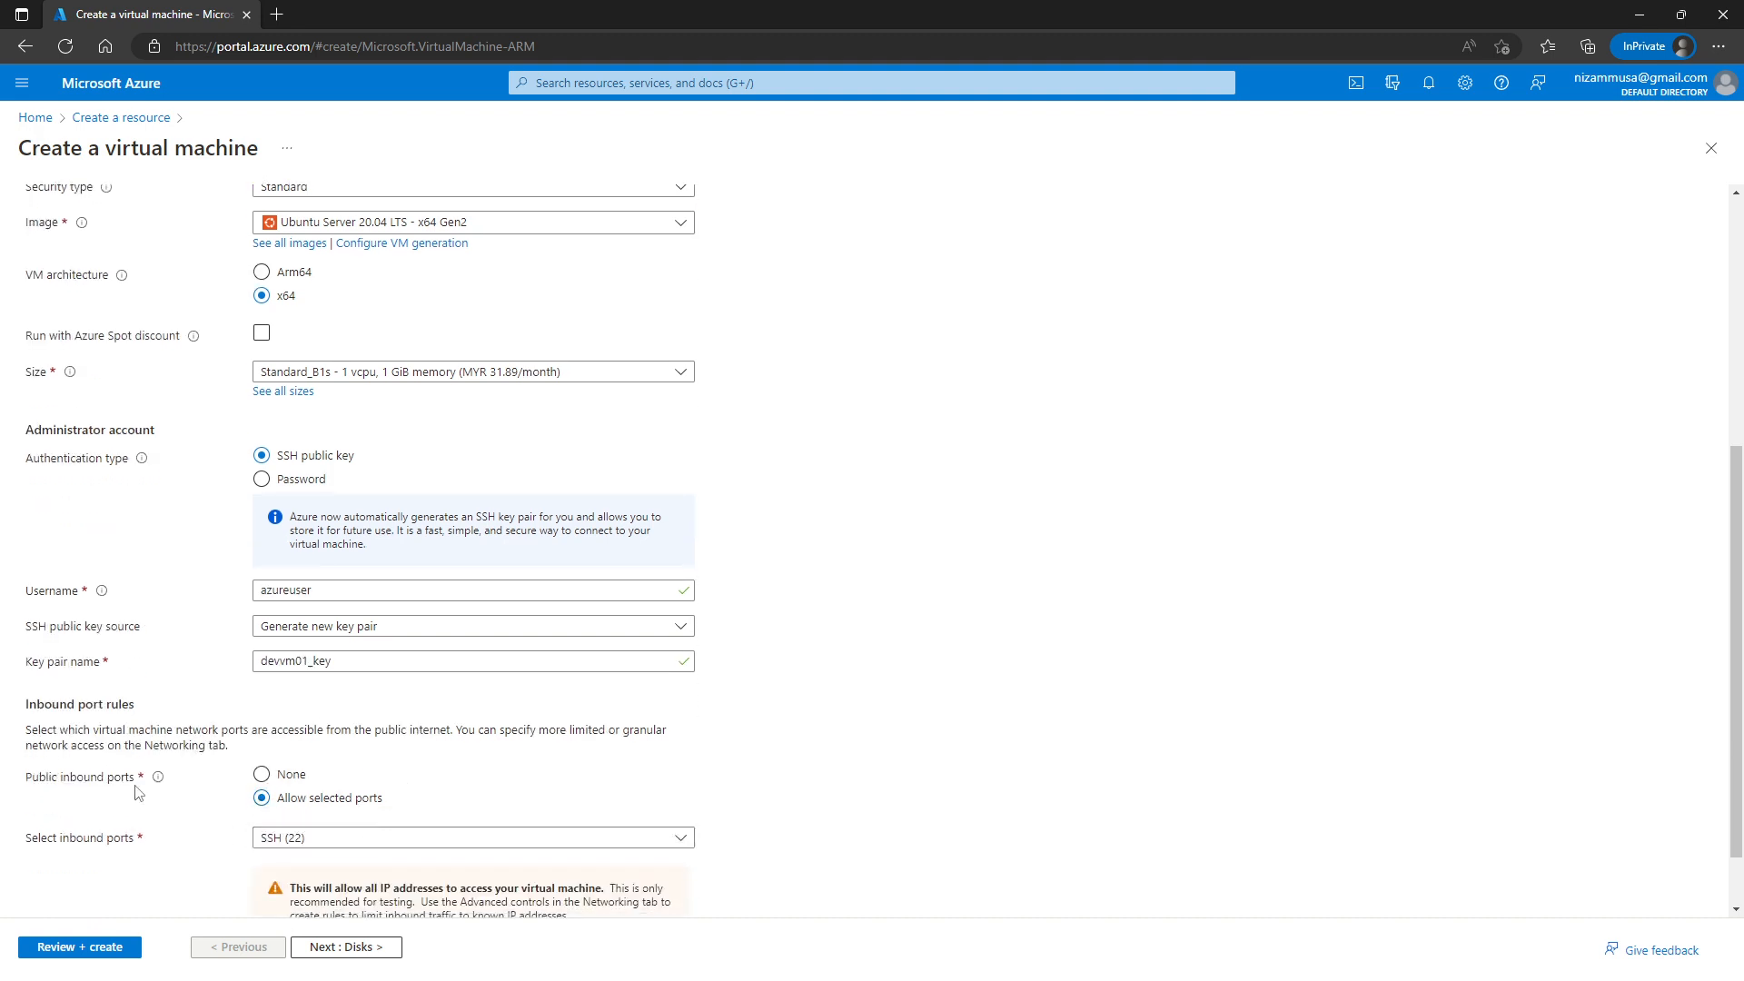
{"action": "scroll", "coordinate": [409, 813], "scroll_direction": "down", "scroll_amount": 1}
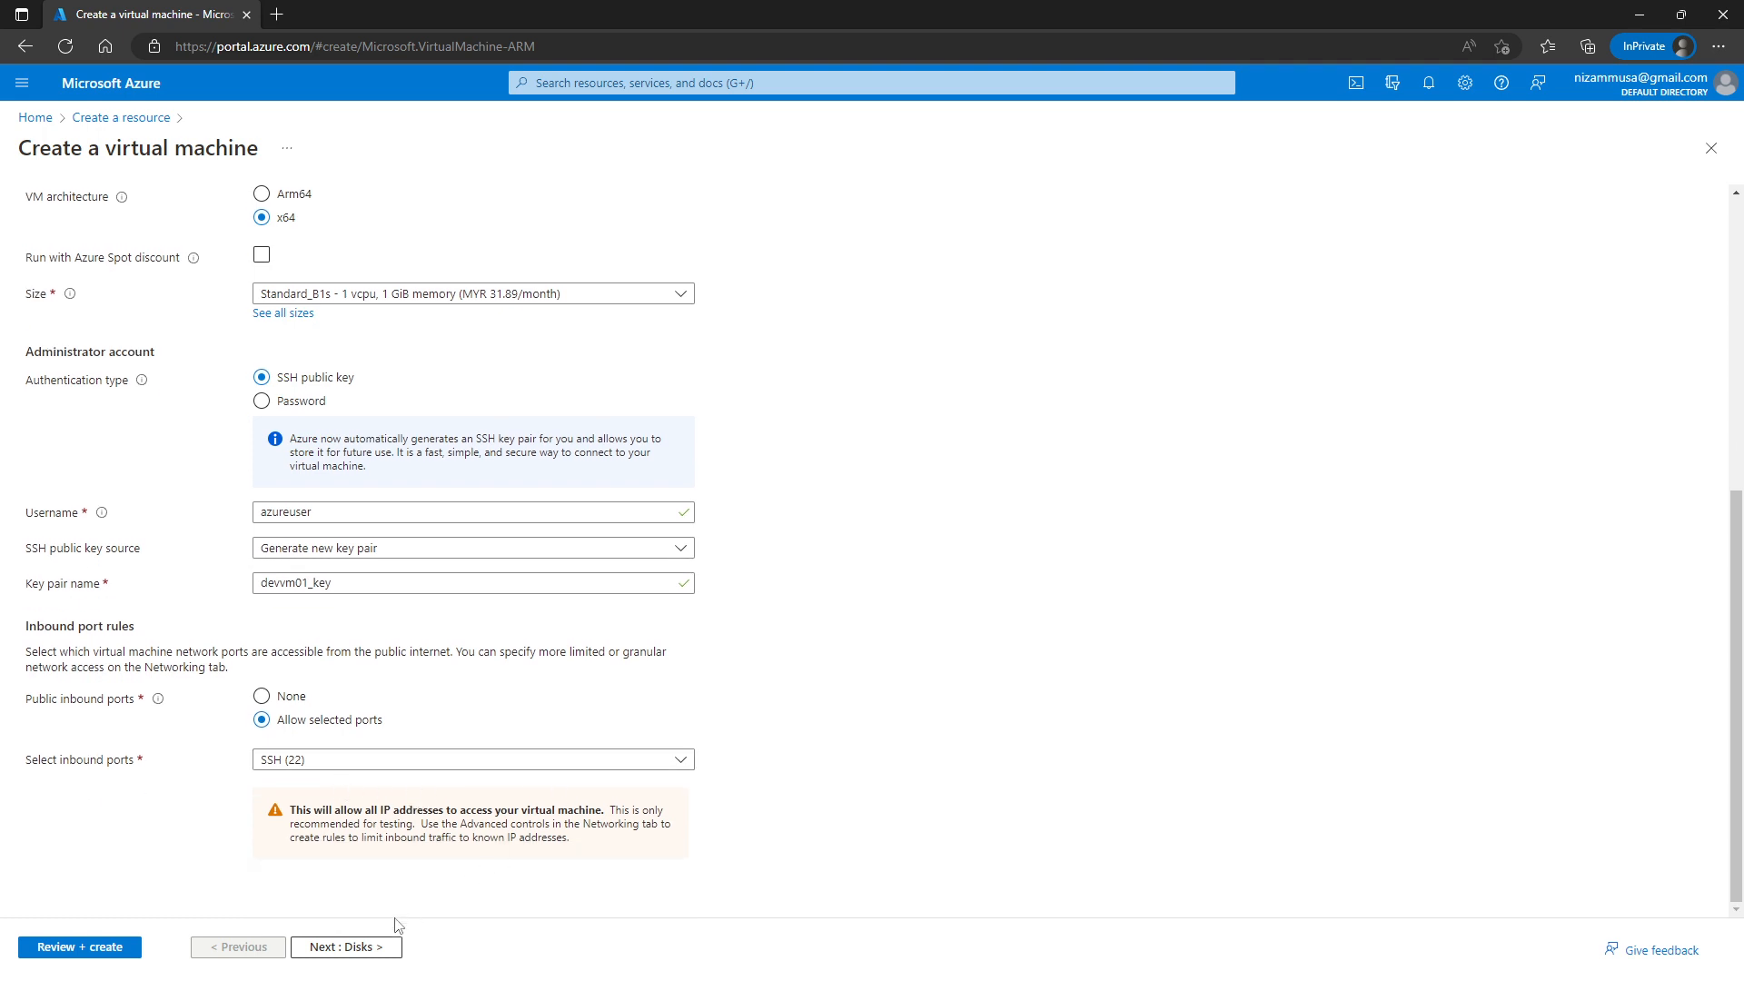
{"action": "left_click", "coordinate": [350, 947]}
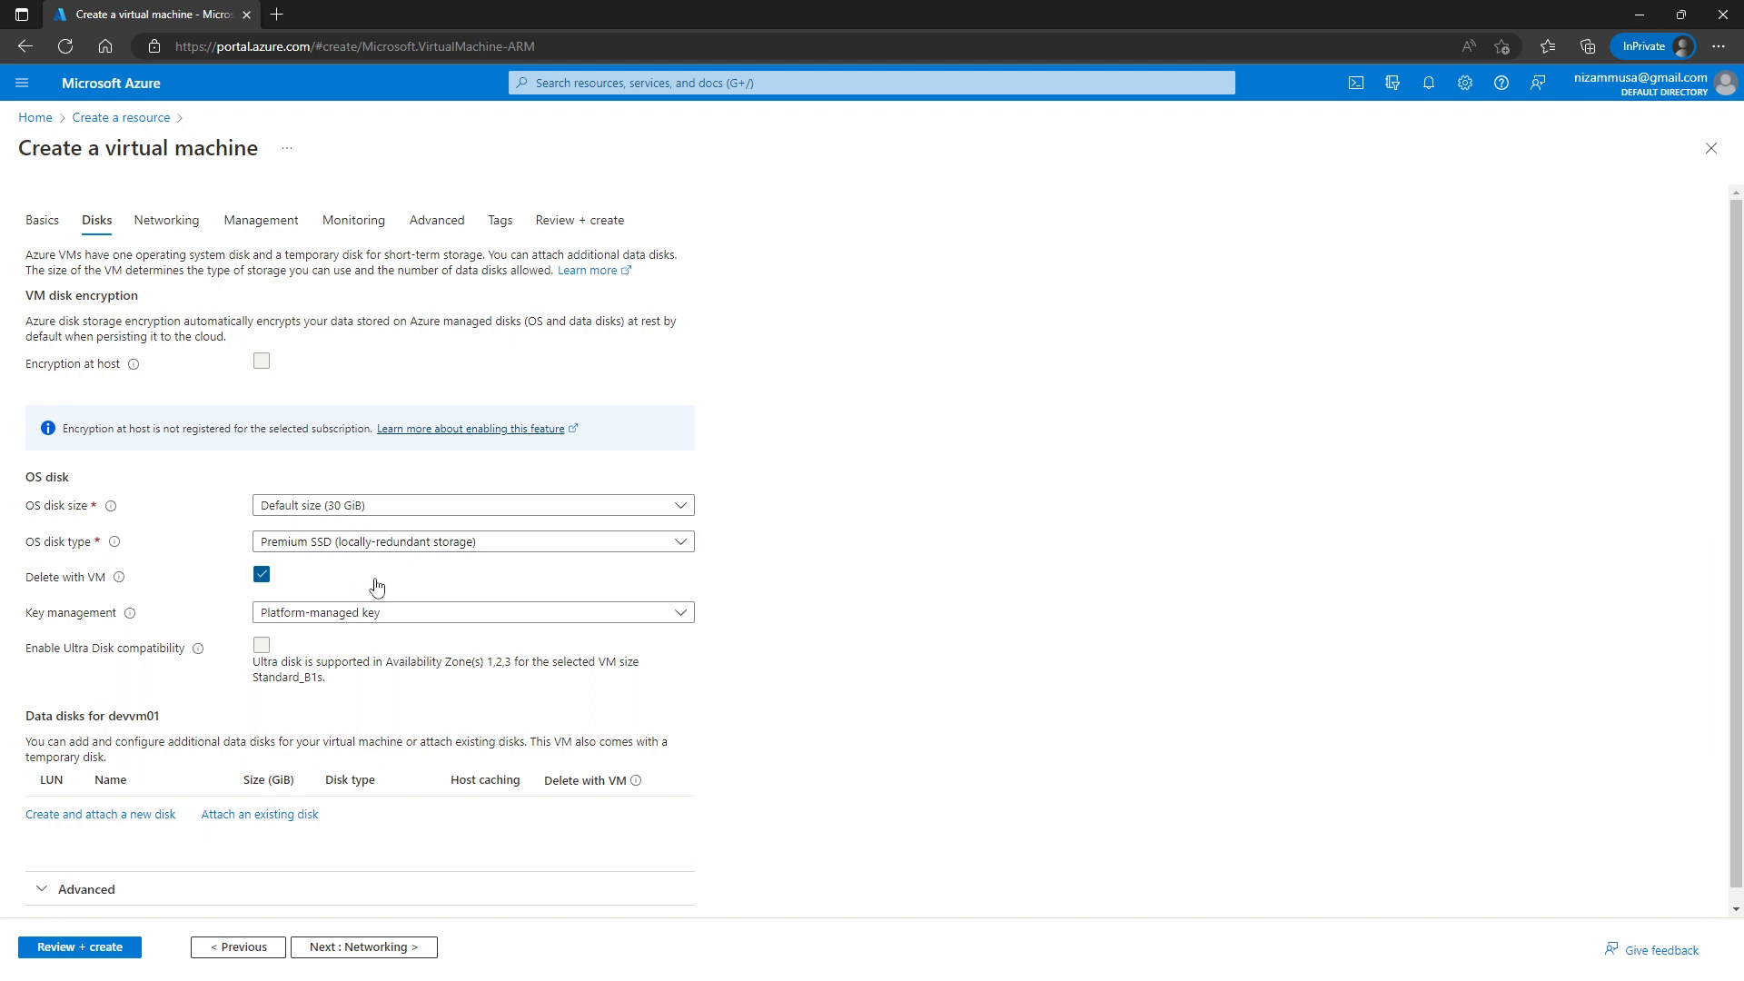
{"action": "scroll", "coordinate": [386, 701], "scroll_direction": "down", "scroll_amount": 1}
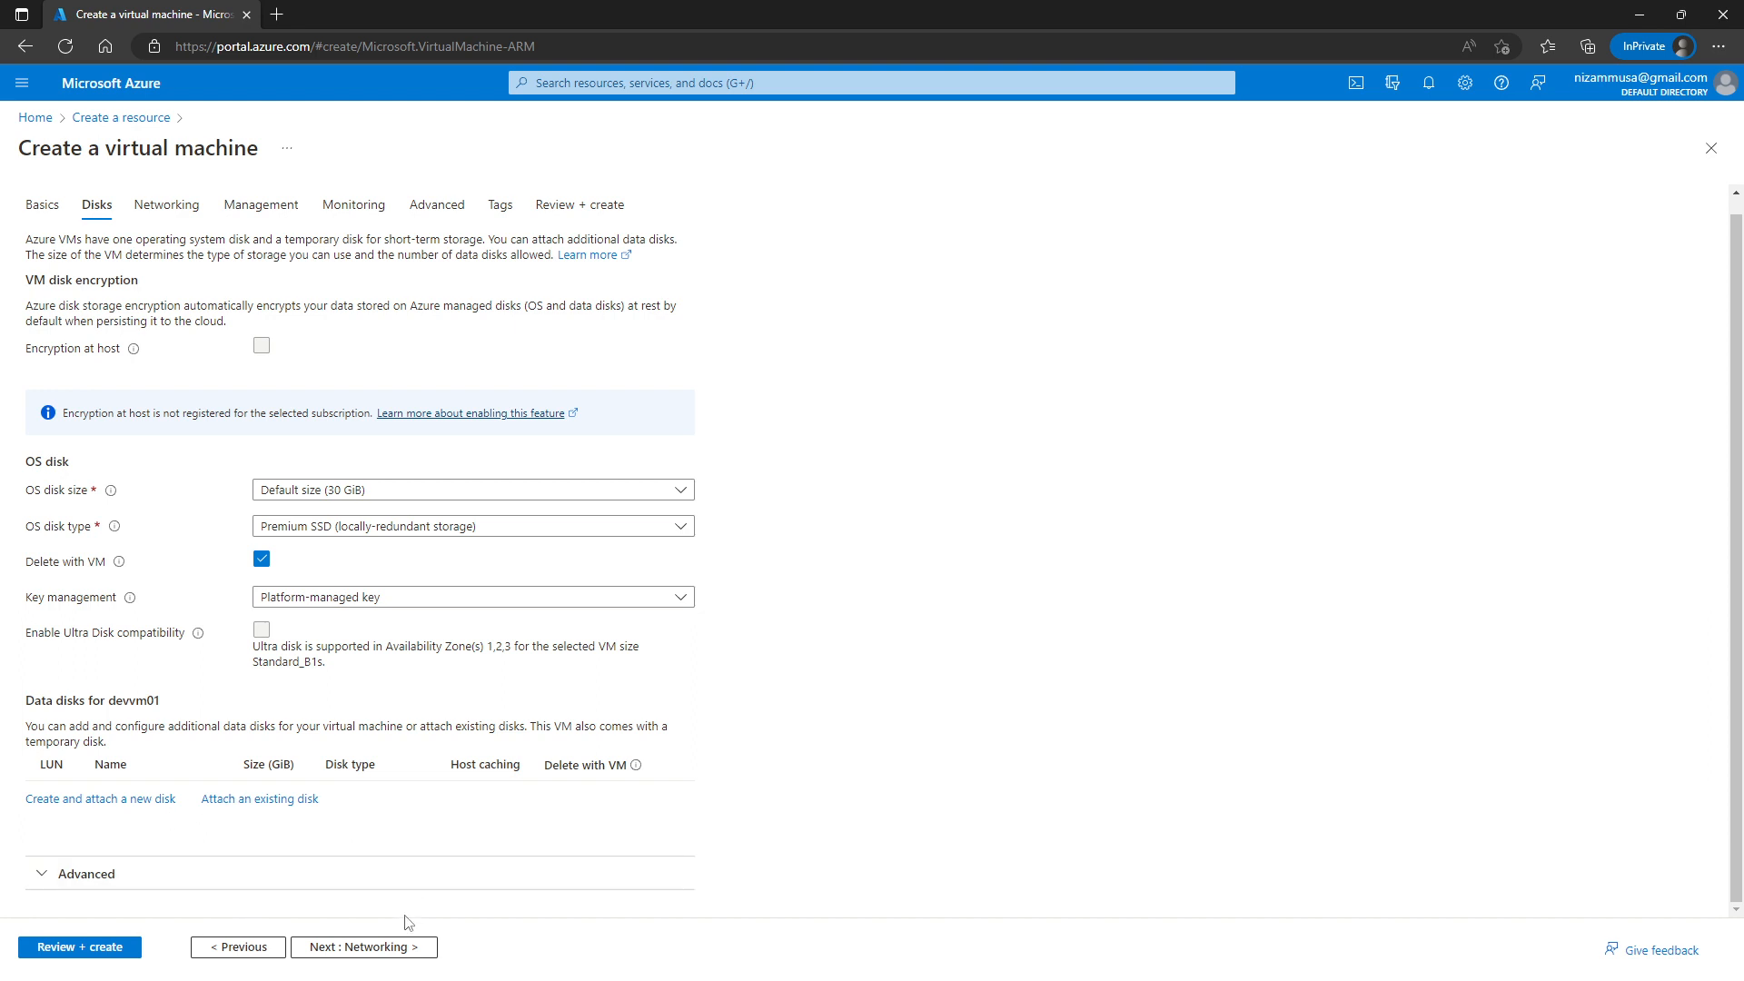
{"action": "left_click", "coordinate": [381, 948]}
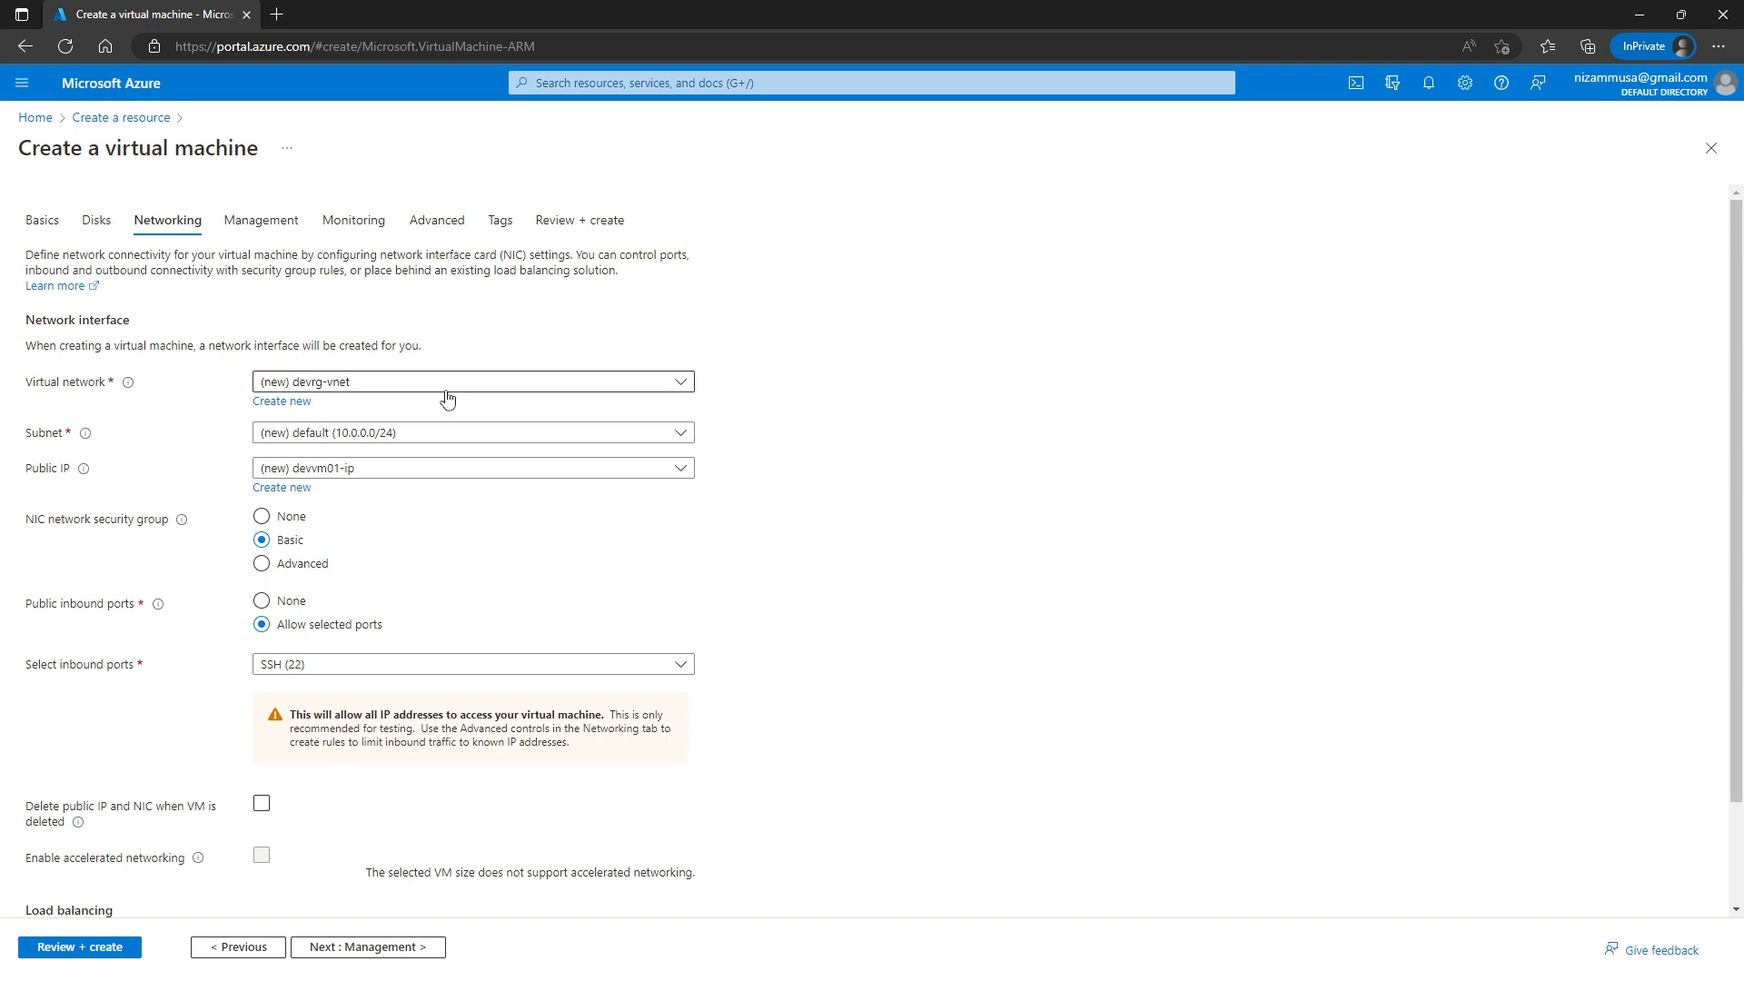
Check the available virtual network and subnet choices without changing the selections.
{"action": "left_click", "coordinate": [678, 387]}
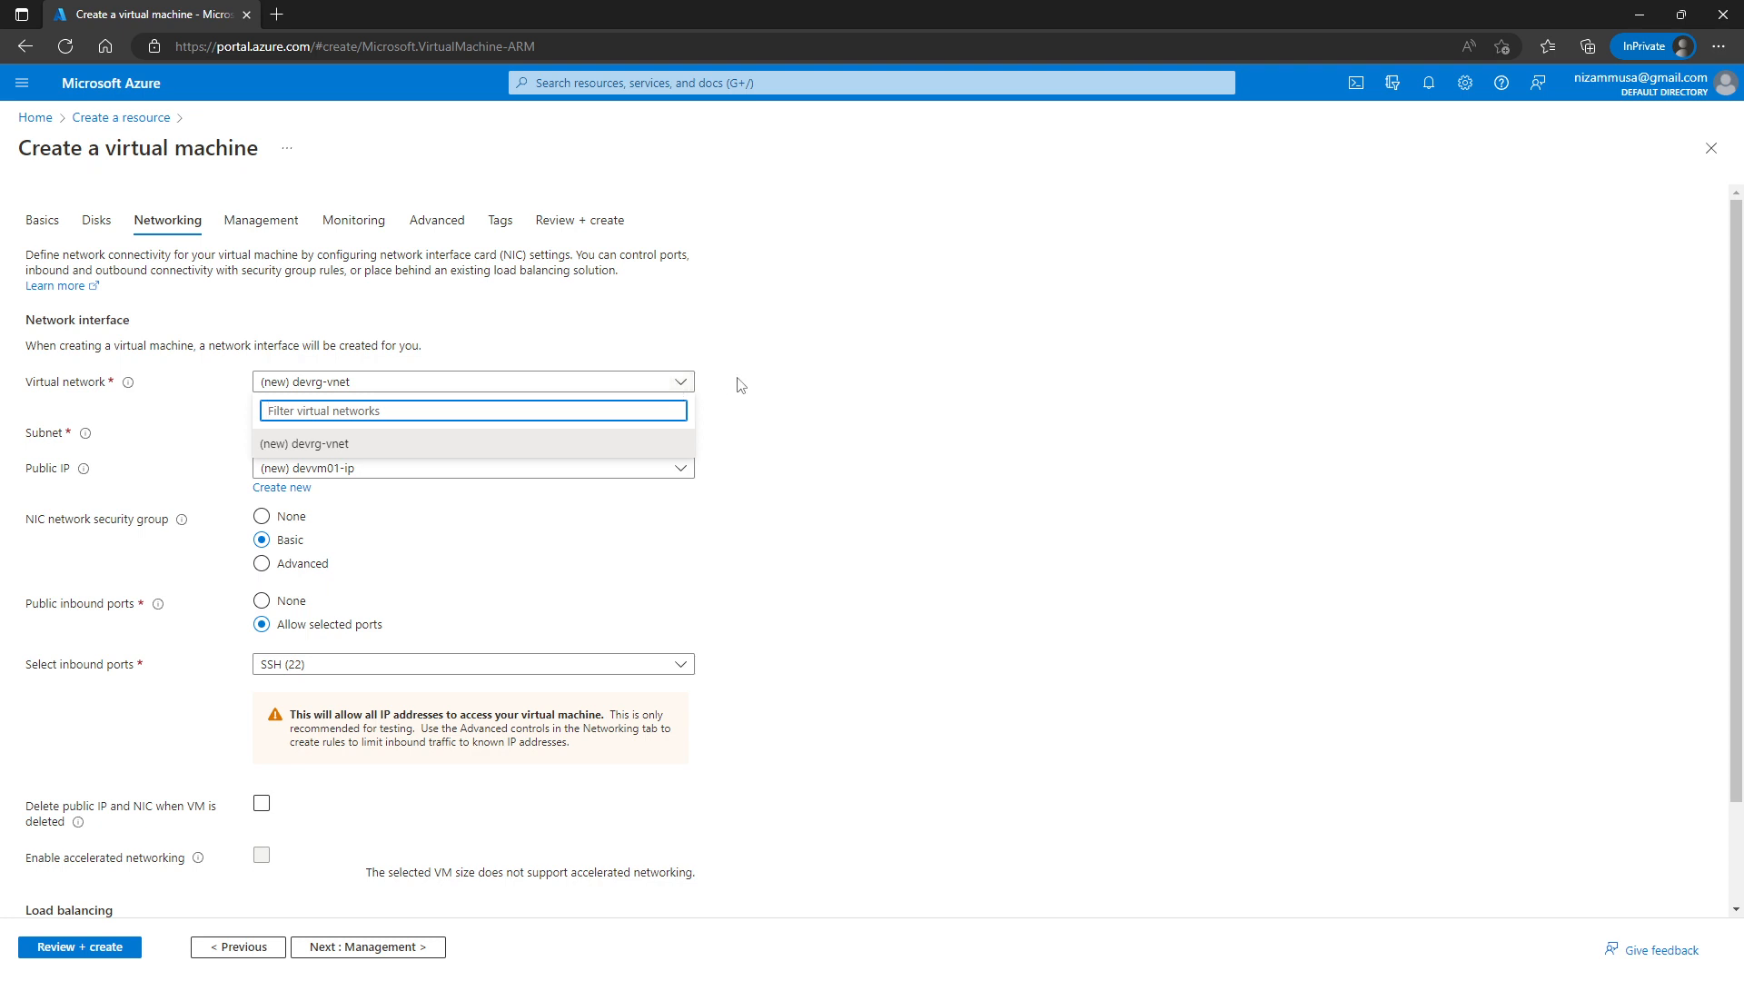
{"action": "left_click", "coordinate": [778, 382]}
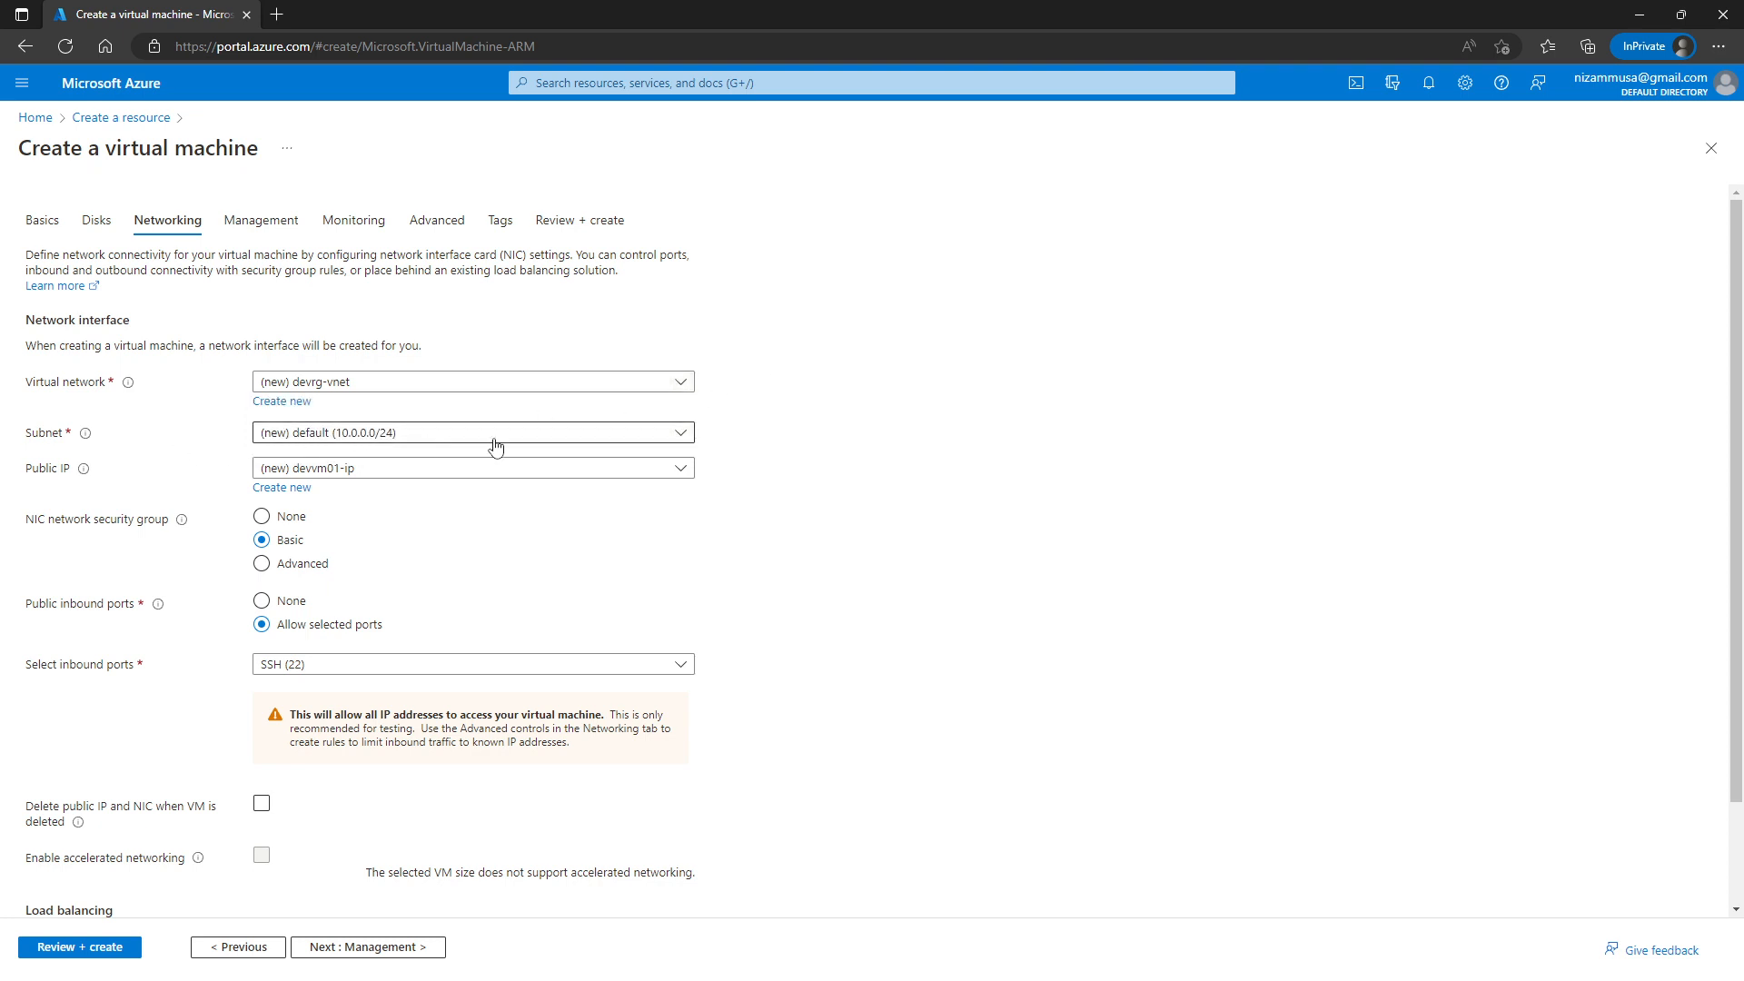
{"action": "left_click", "coordinate": [689, 440]}
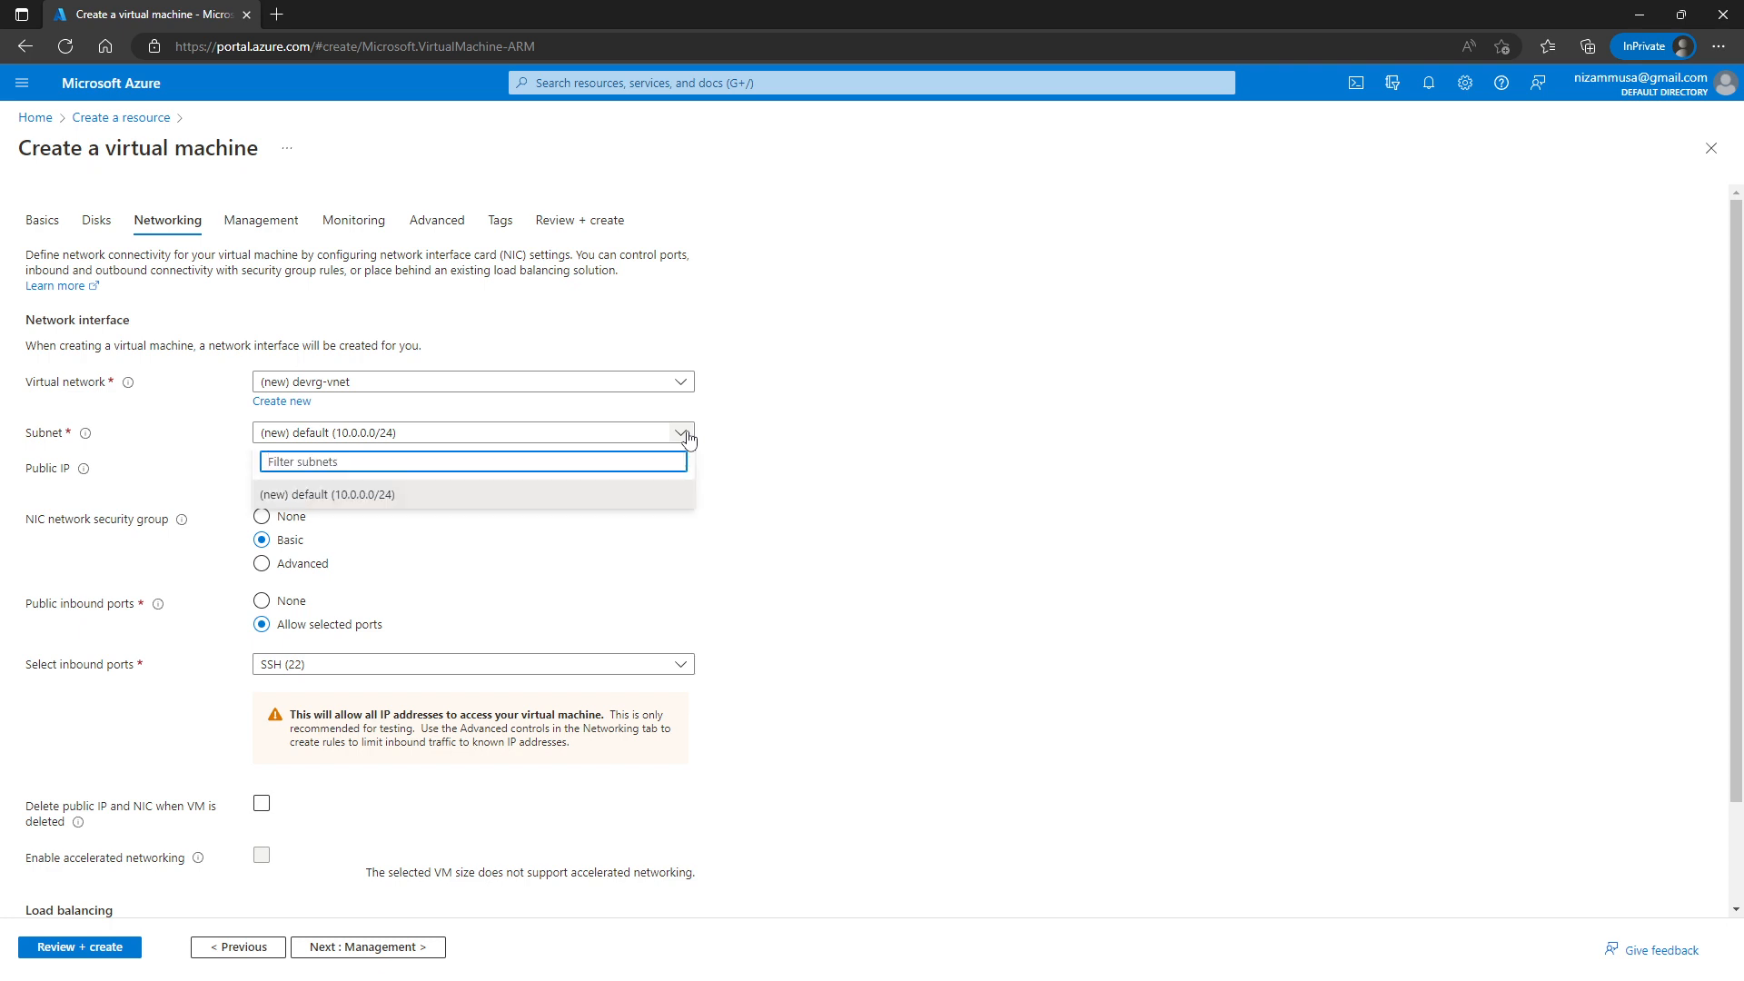
{"action": "left_click", "coordinate": [689, 439]}
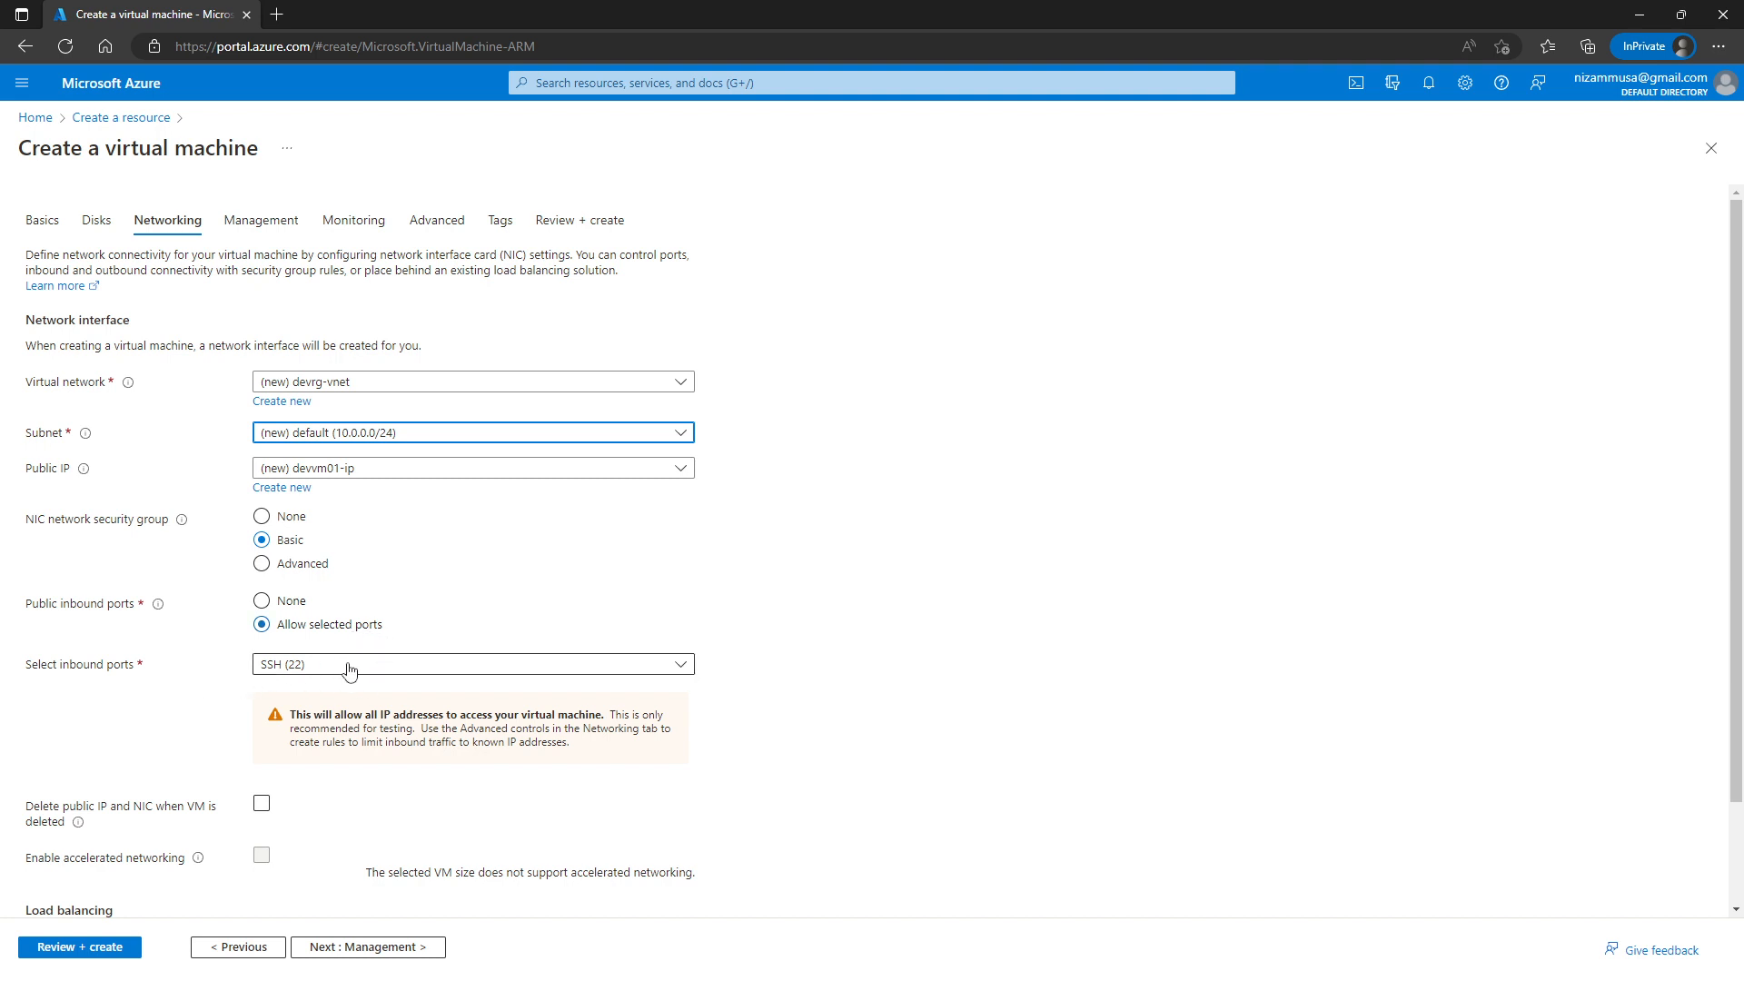
{"action": "left_click", "coordinate": [763, 692]}
Enable deletion of the public IP and NIC when the virtual machine is deleted.
{"action": "scroll", "coordinate": [763, 692], "scroll_direction": "down", "scroll_amount": 1}
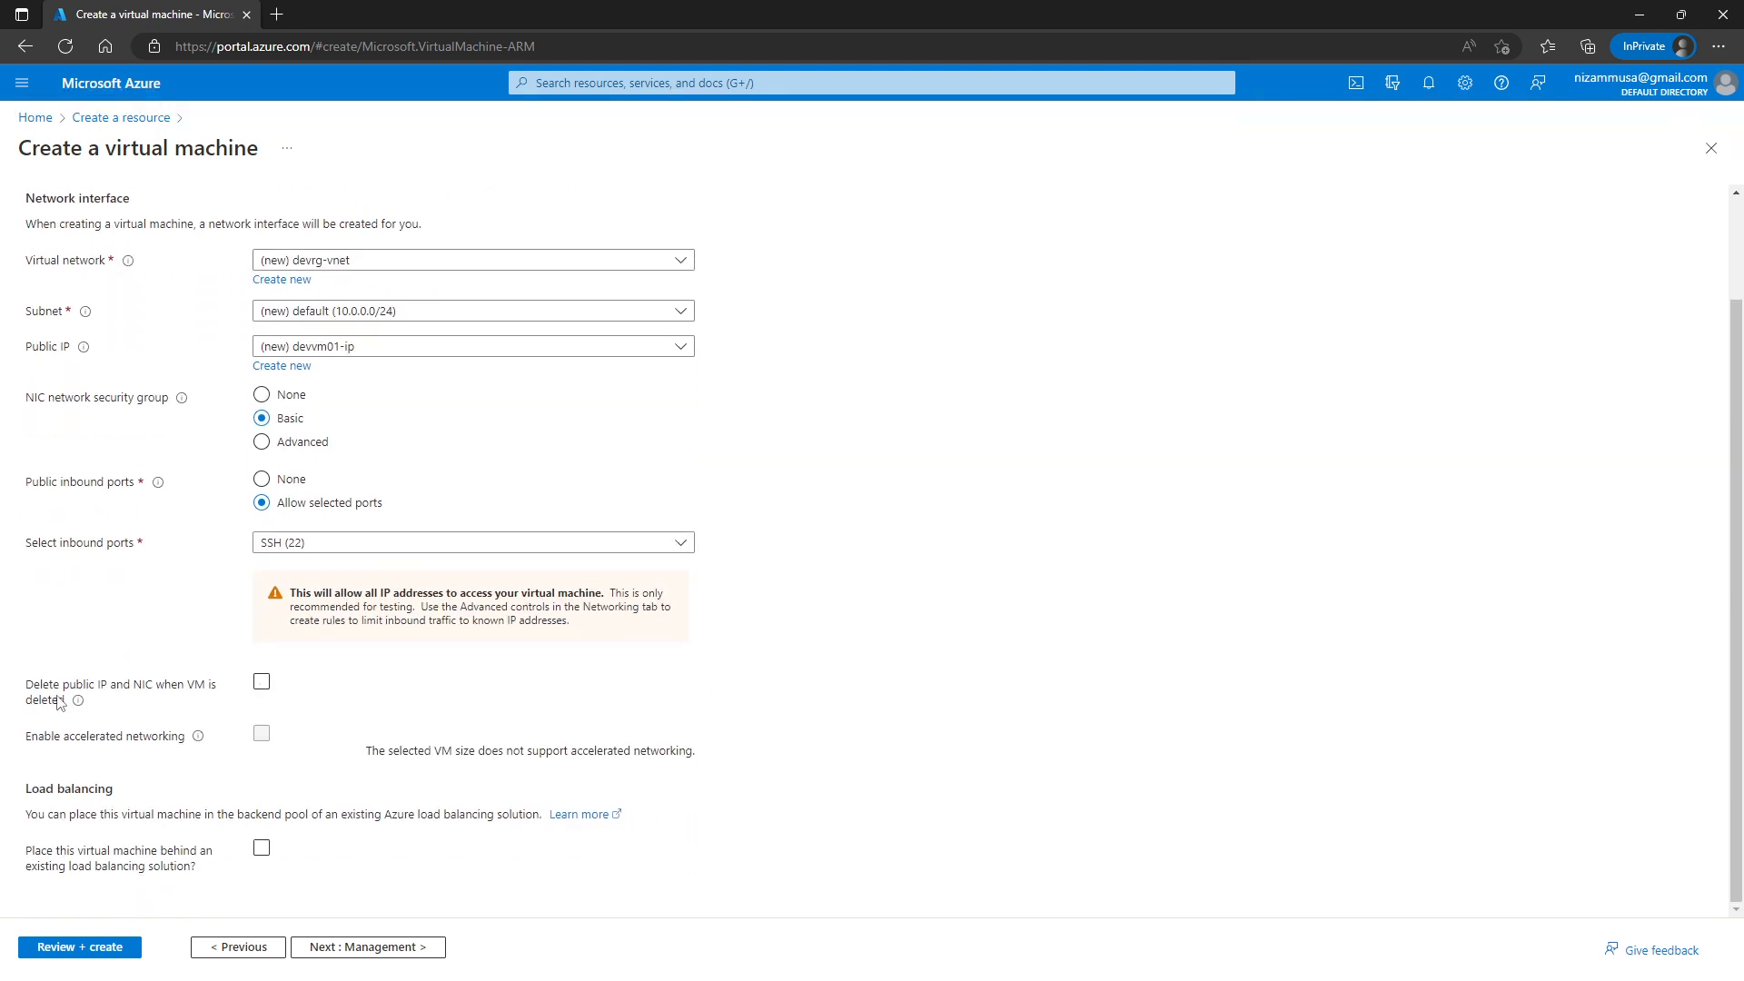
{"action": "mouse_move", "coordinate": [78, 701]}
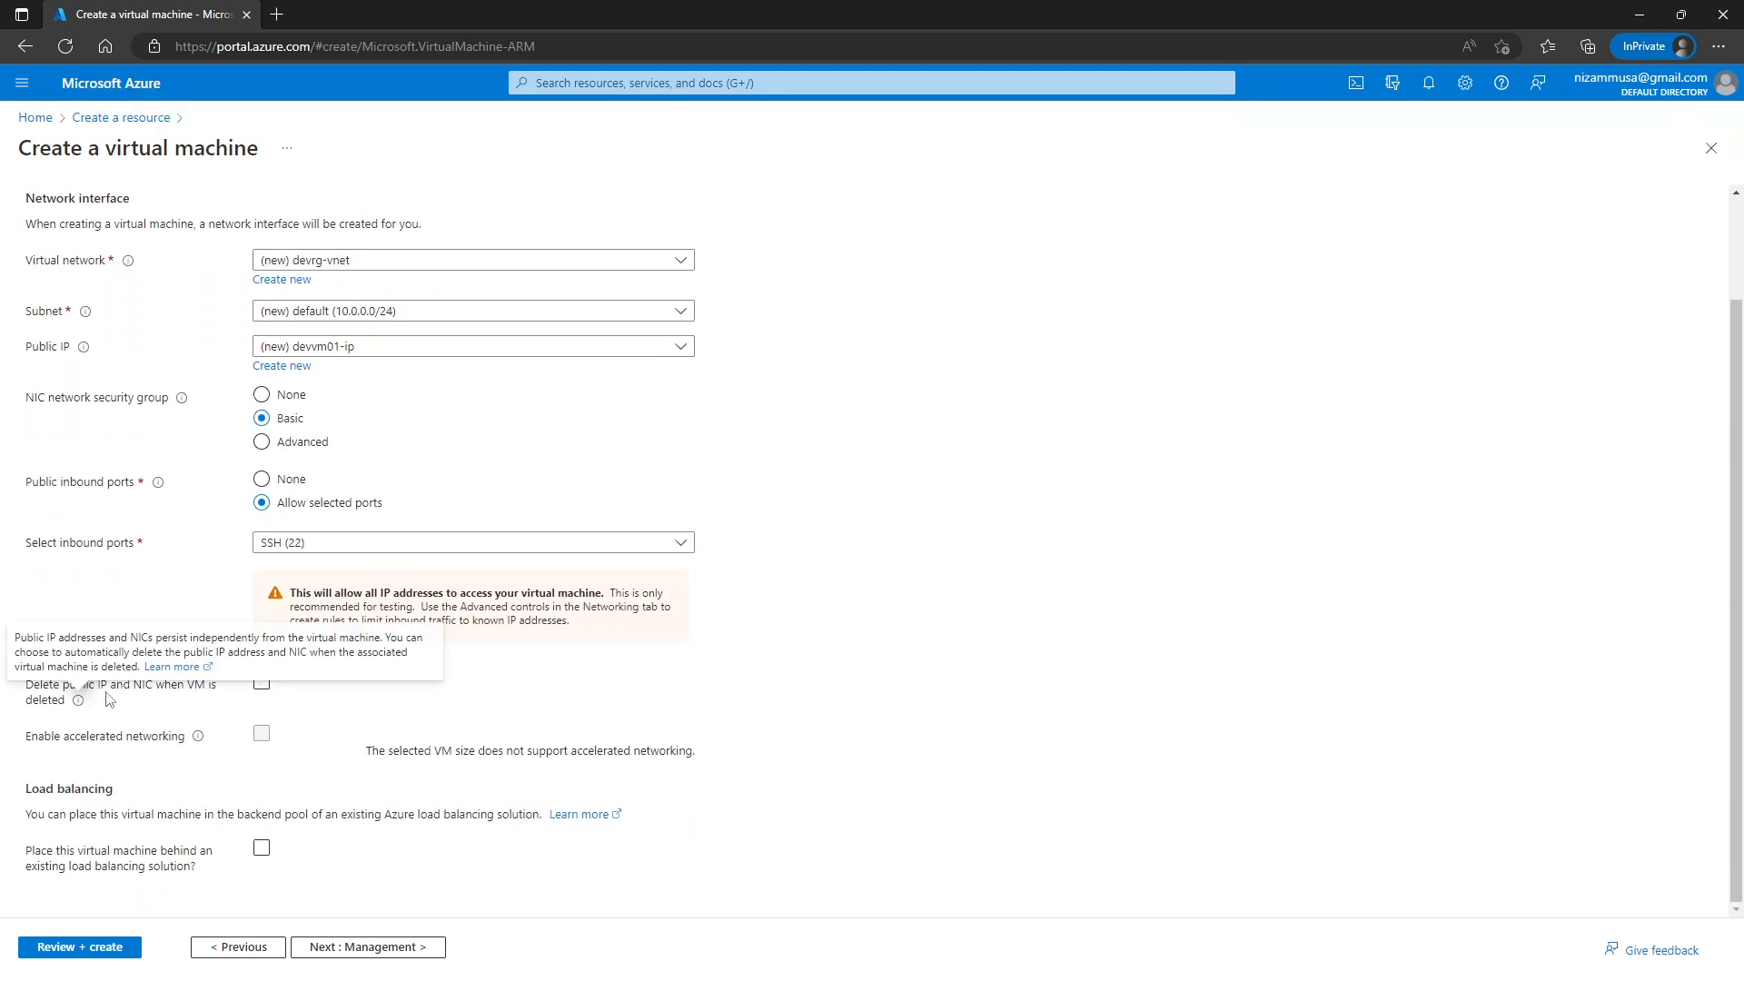
{"action": "left_click", "coordinate": [260, 686]}
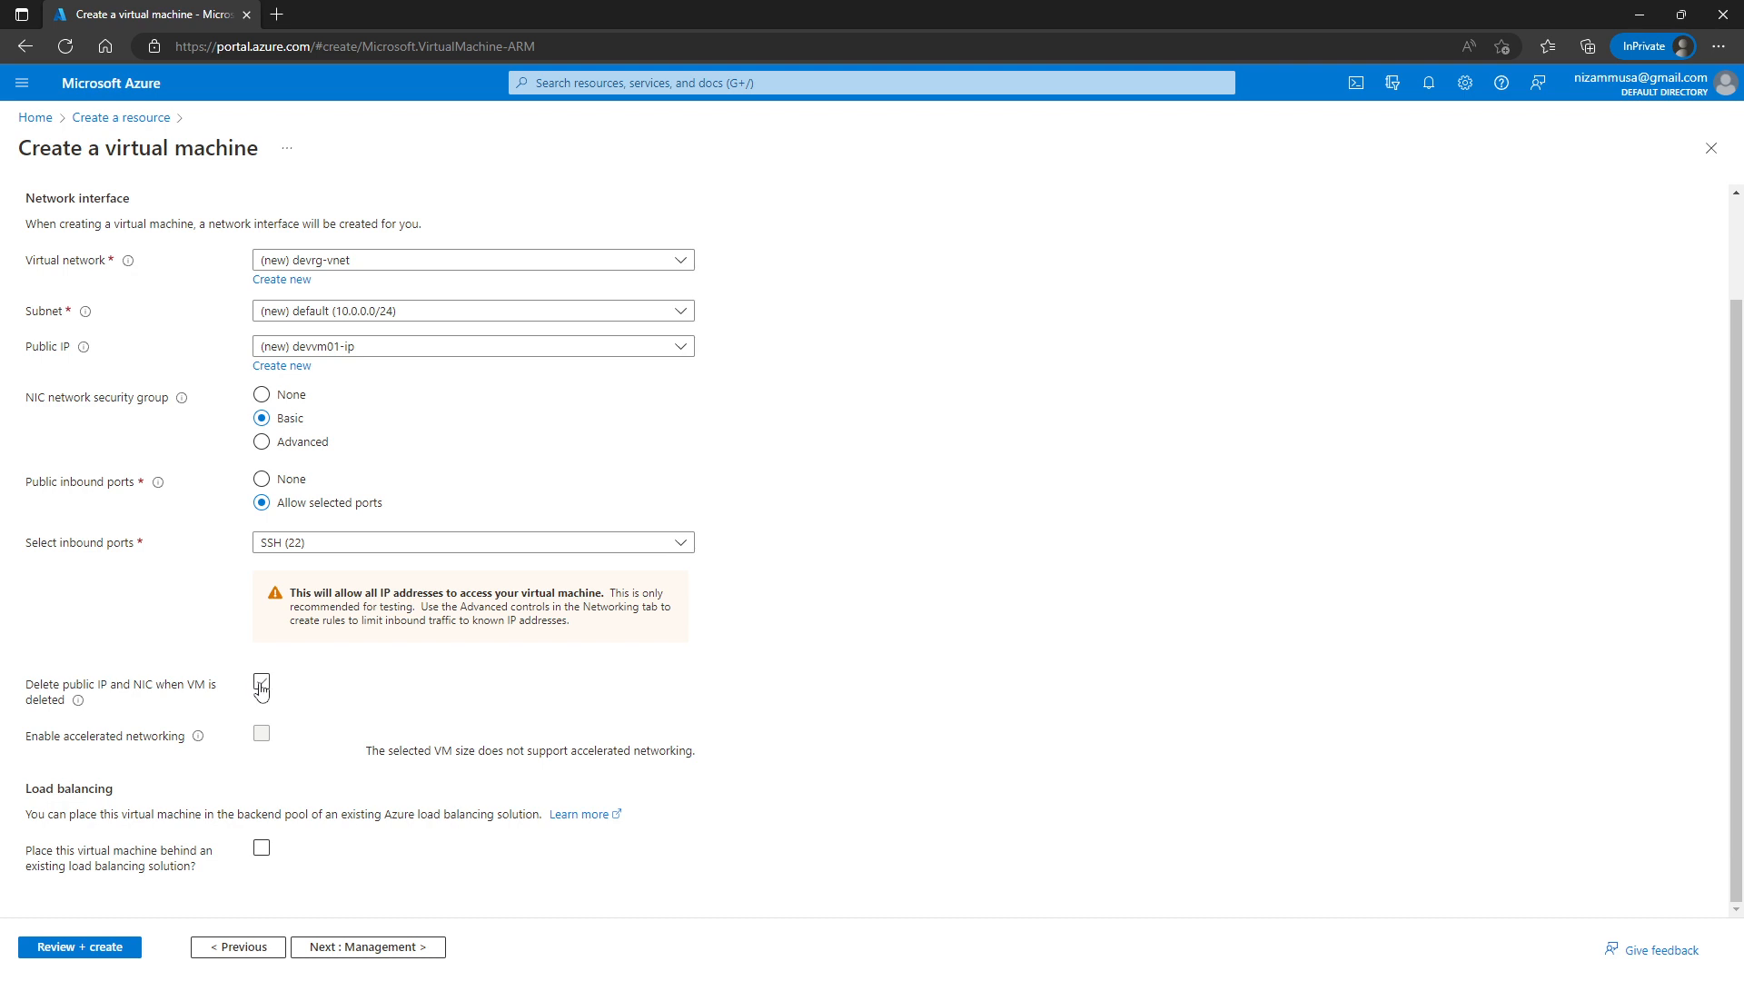
{"action": "left_click", "coordinate": [261, 687]}
Recheck the OS disk's Delete with VM option in the disk settings and return to the networking configuration.
{"action": "left_click", "coordinate": [232, 955]}
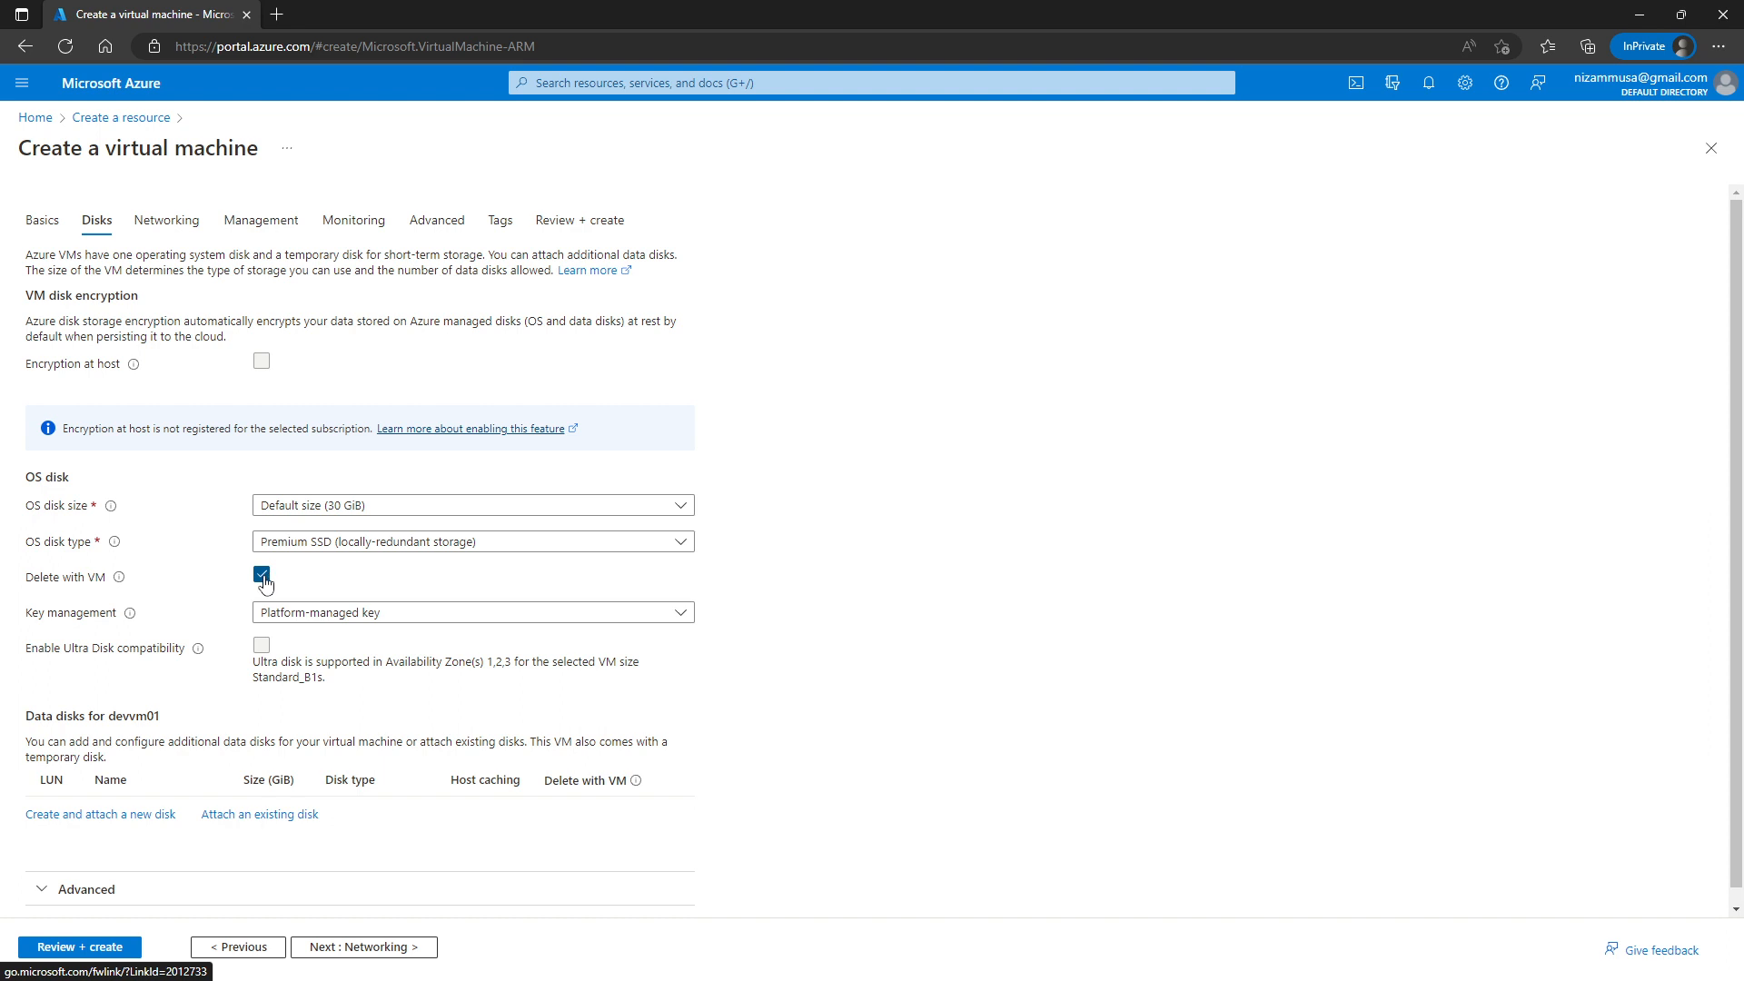
{"action": "left_click", "coordinate": [368, 949]}
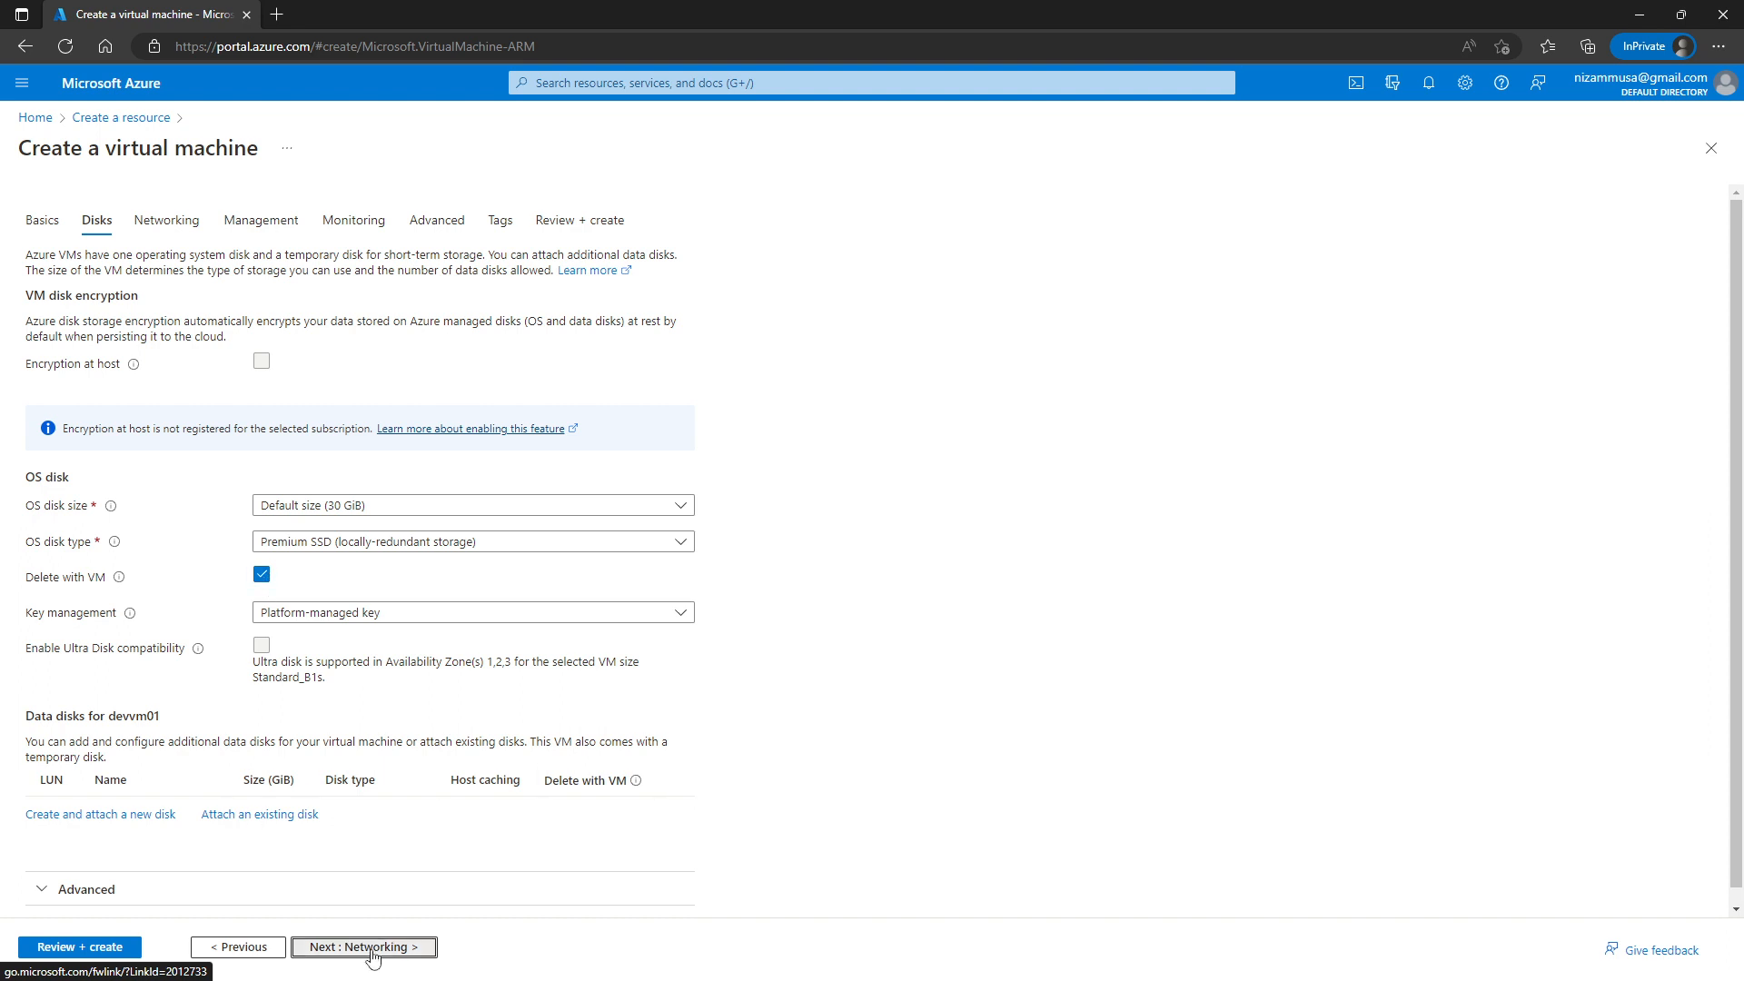
{"action": "scroll", "coordinate": [372, 809], "scroll_direction": "down", "scroll_amount": 2}
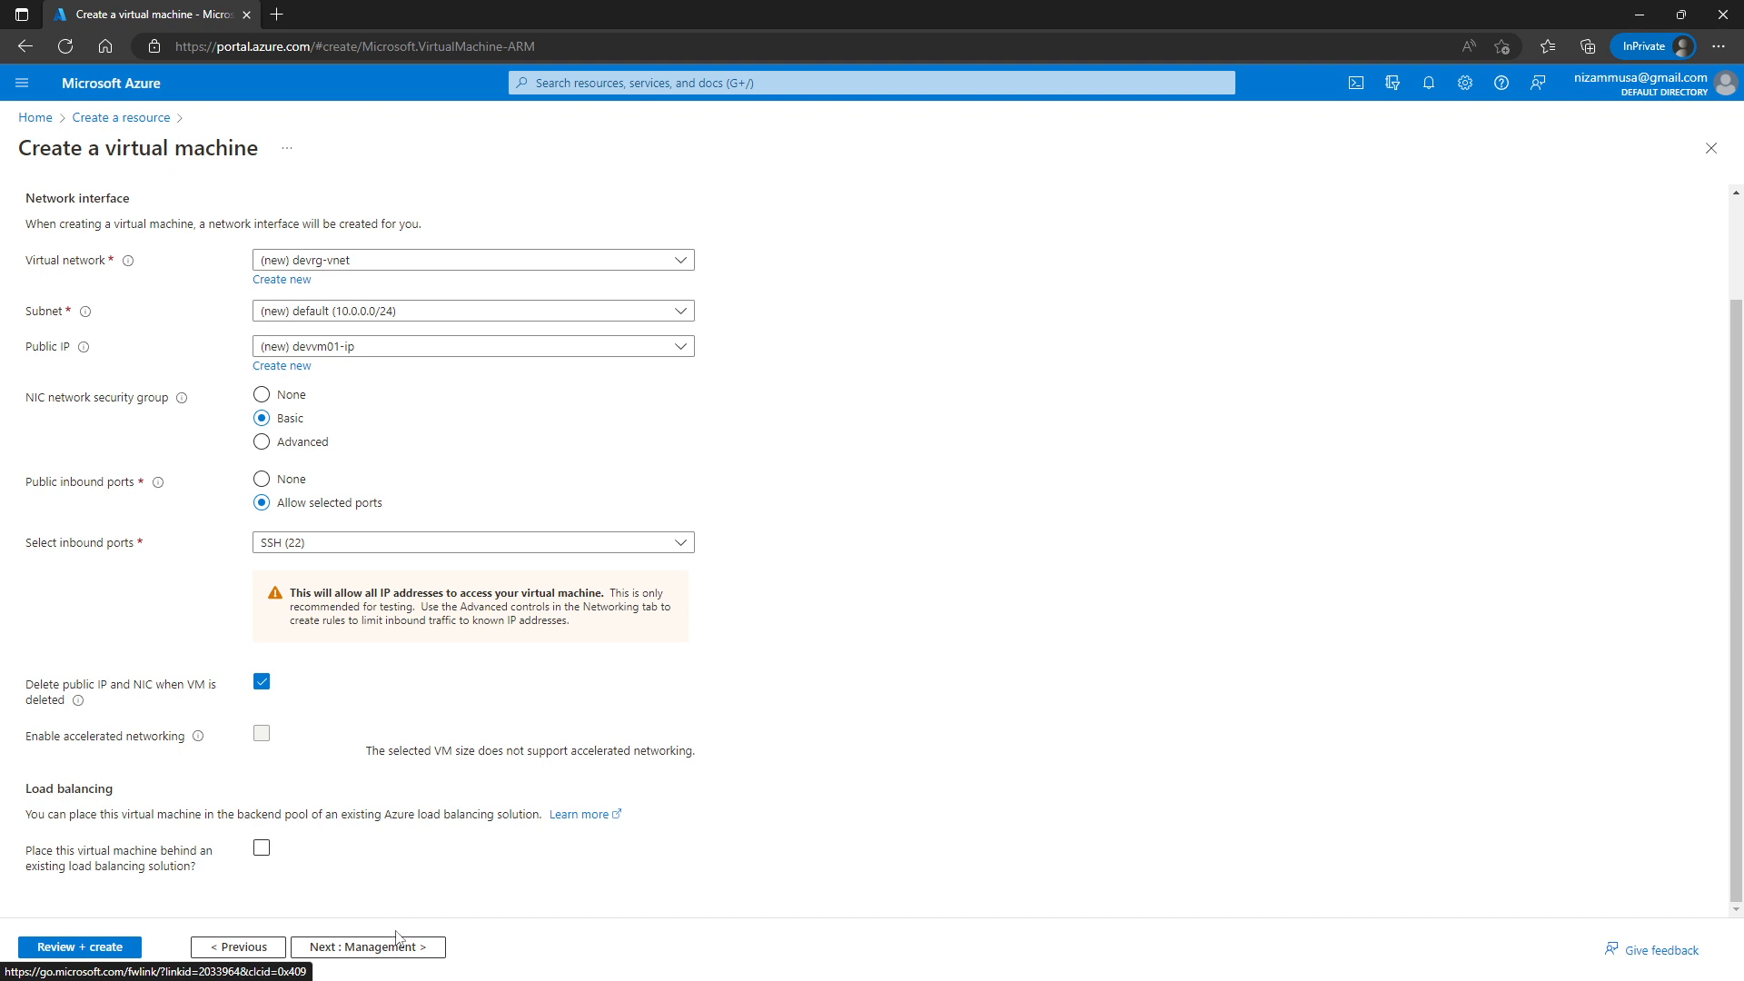
Keep the default management options and disable boot diagnostics in the monitoring settings.
{"action": "left_click", "coordinate": [372, 951]}
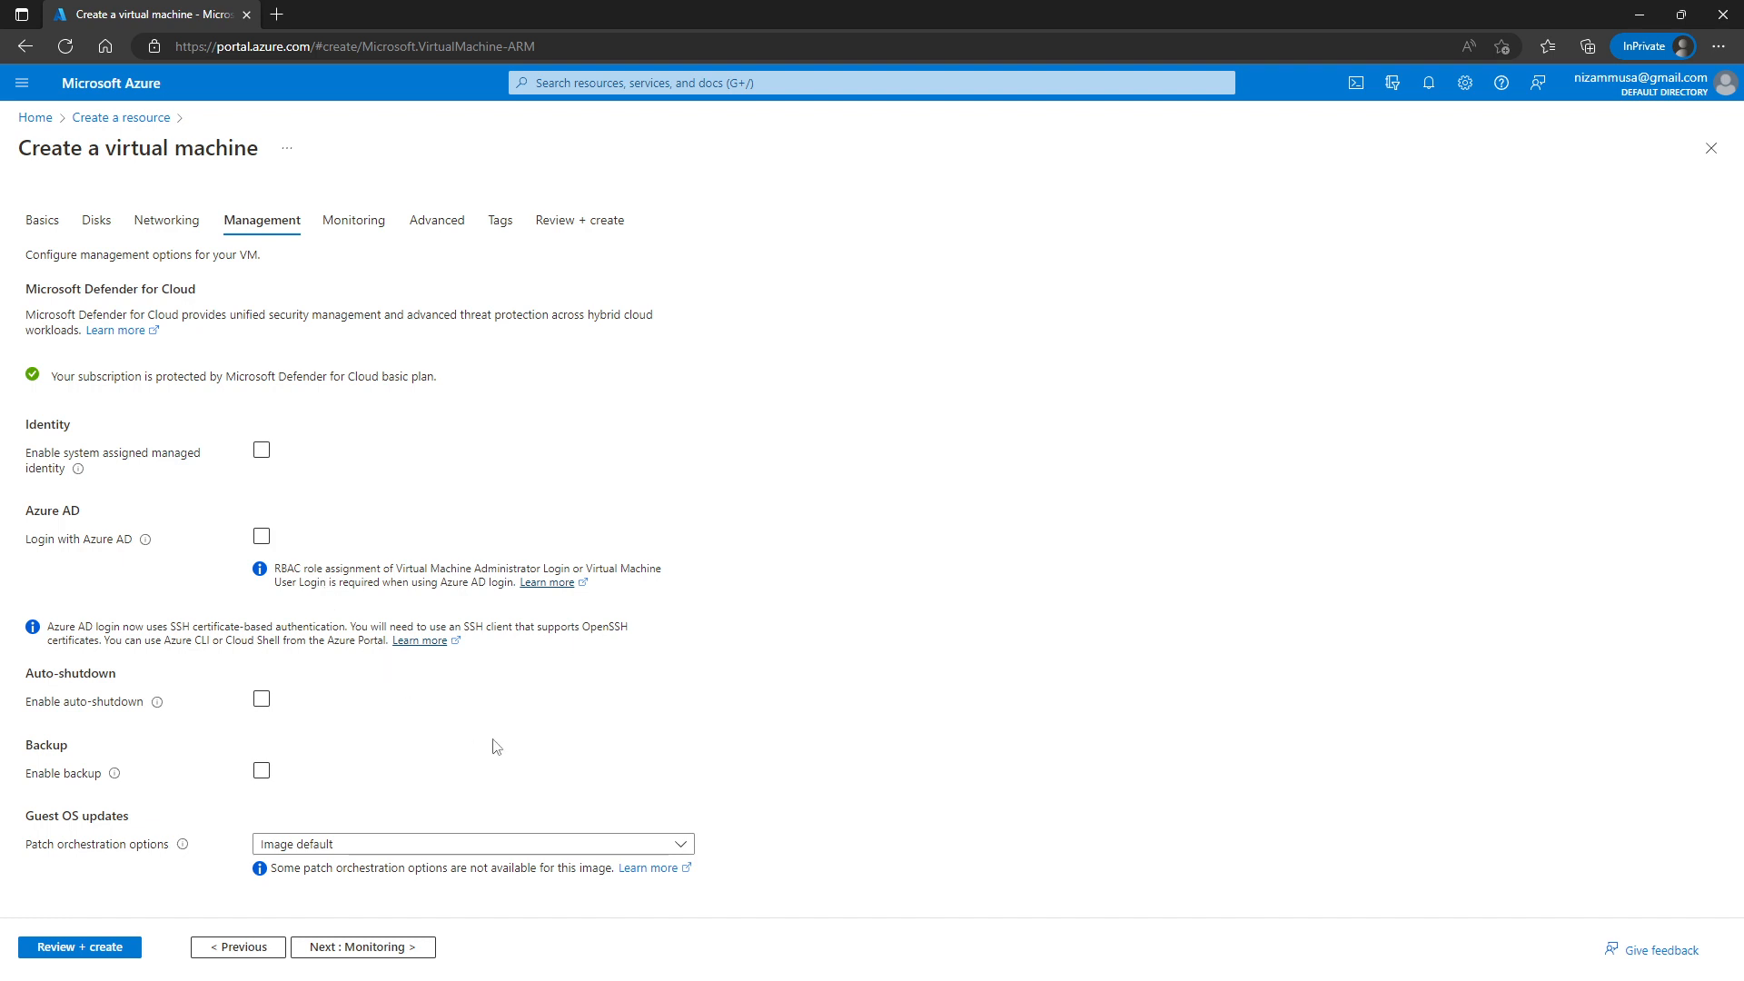
{"action": "left_click", "coordinate": [380, 947]}
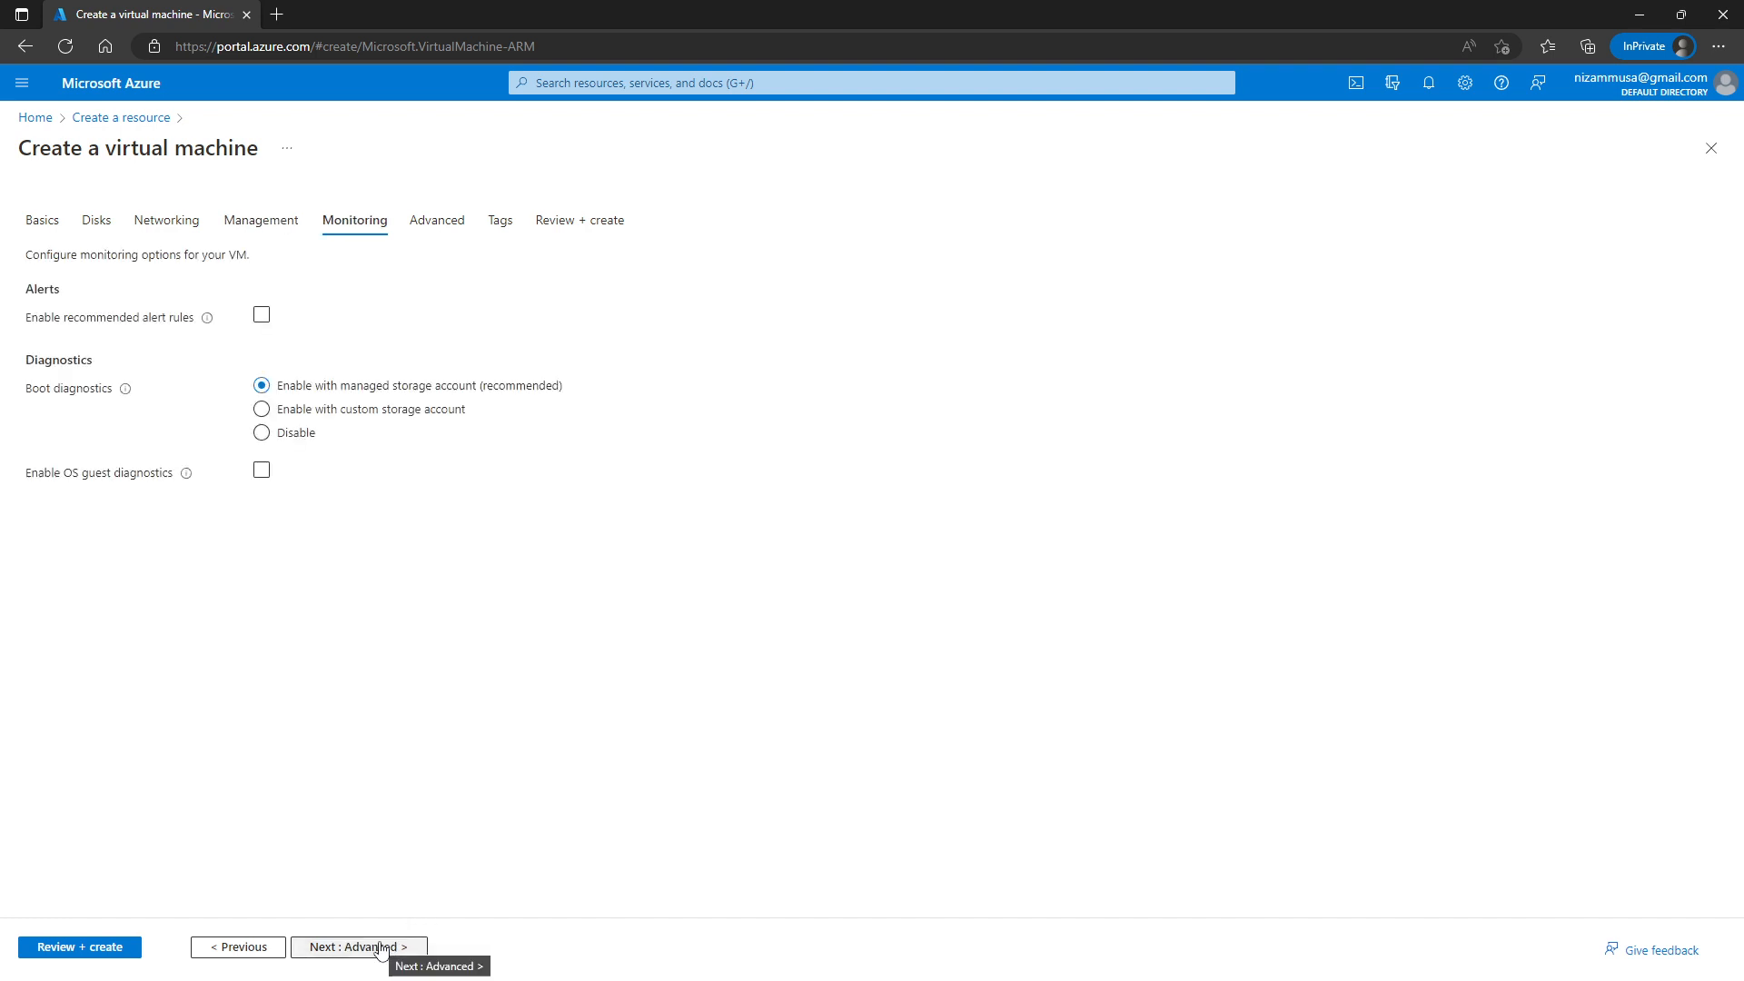
{"action": "left_click", "coordinate": [262, 434]}
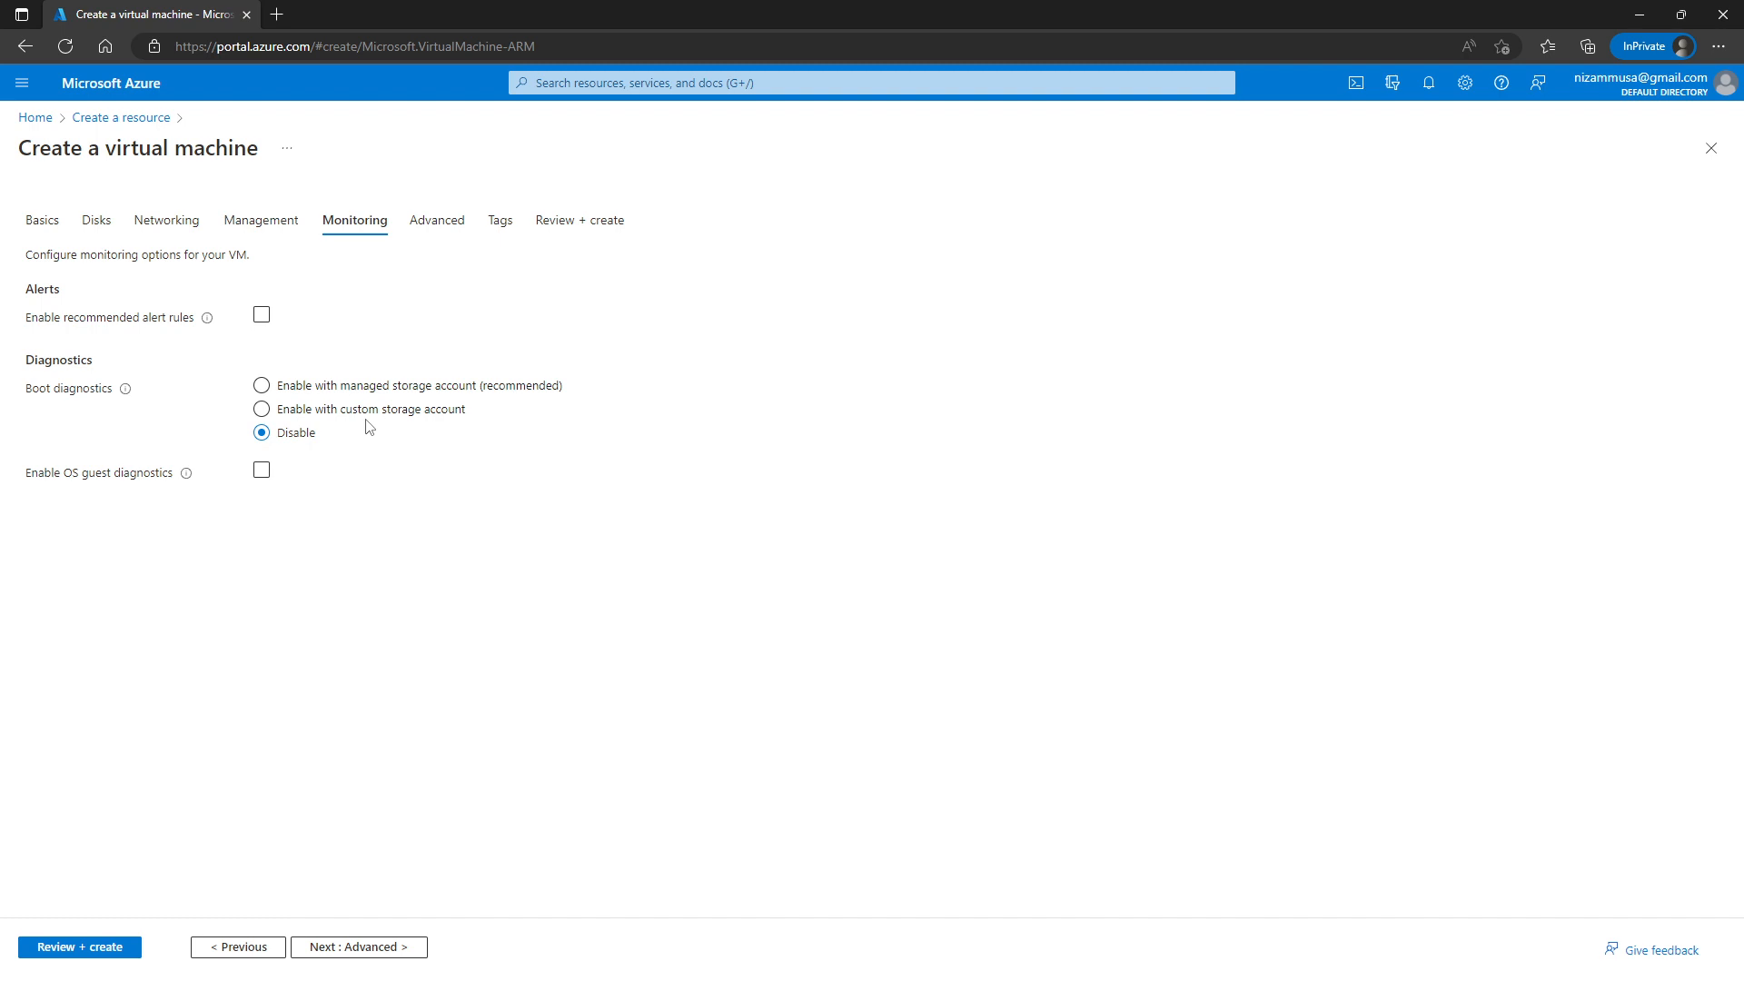
Leave the custom data, other advanced options and tags unset, and proceed to the final review of the virtual machine configuration.
{"action": "left_click", "coordinate": [377, 949]}
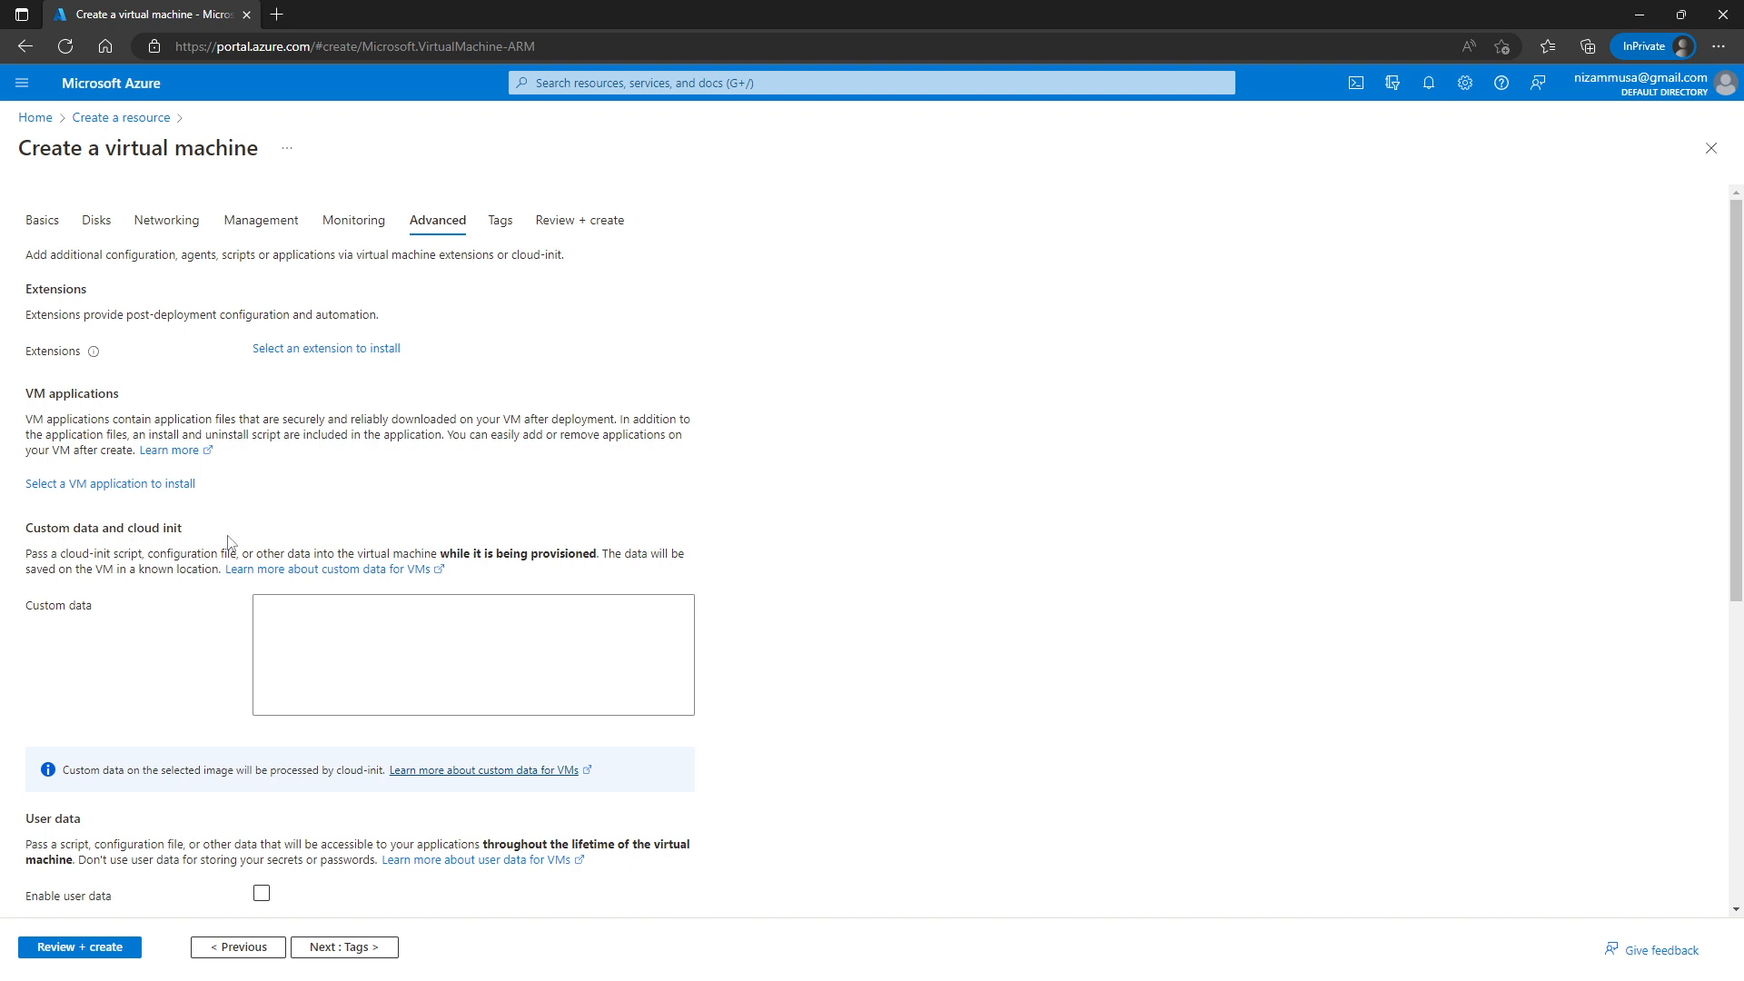
{"action": "left_click", "coordinate": [301, 618]}
{"action": "scroll", "coordinate": [835, 723], "scroll_direction": "down", "scroll_amount": 2}
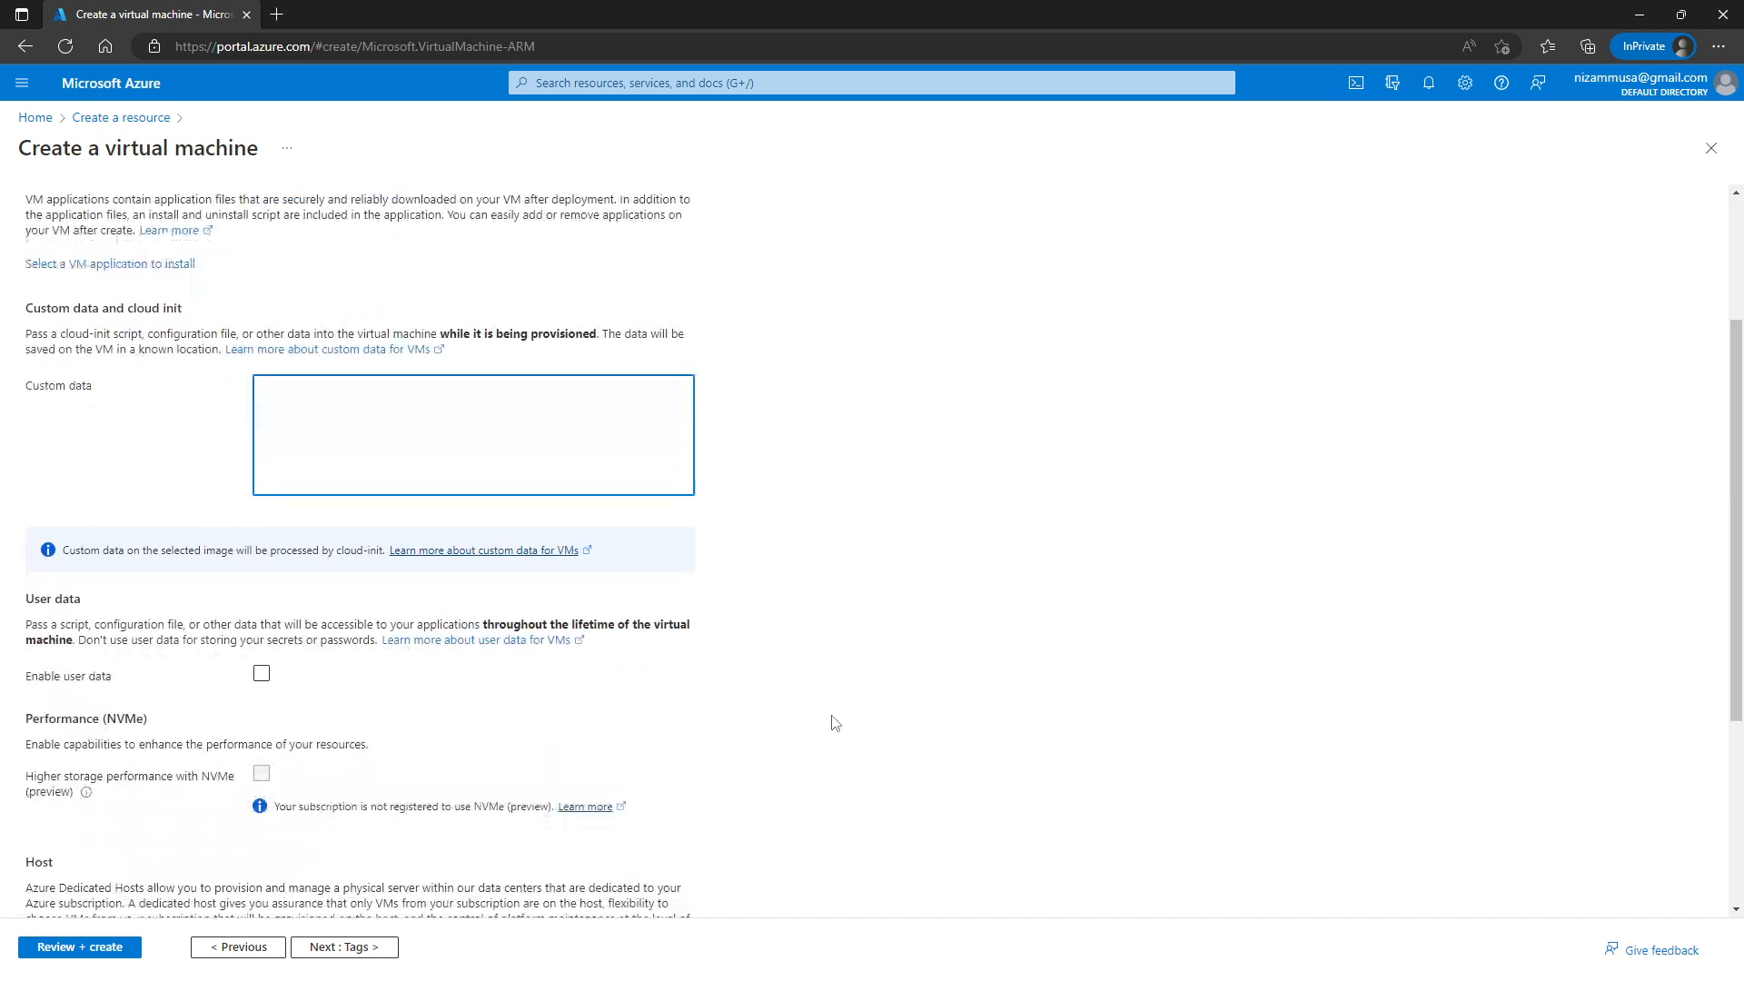
{"action": "scroll", "coordinate": [336, 727], "scroll_direction": "down", "scroll_amount": 2}
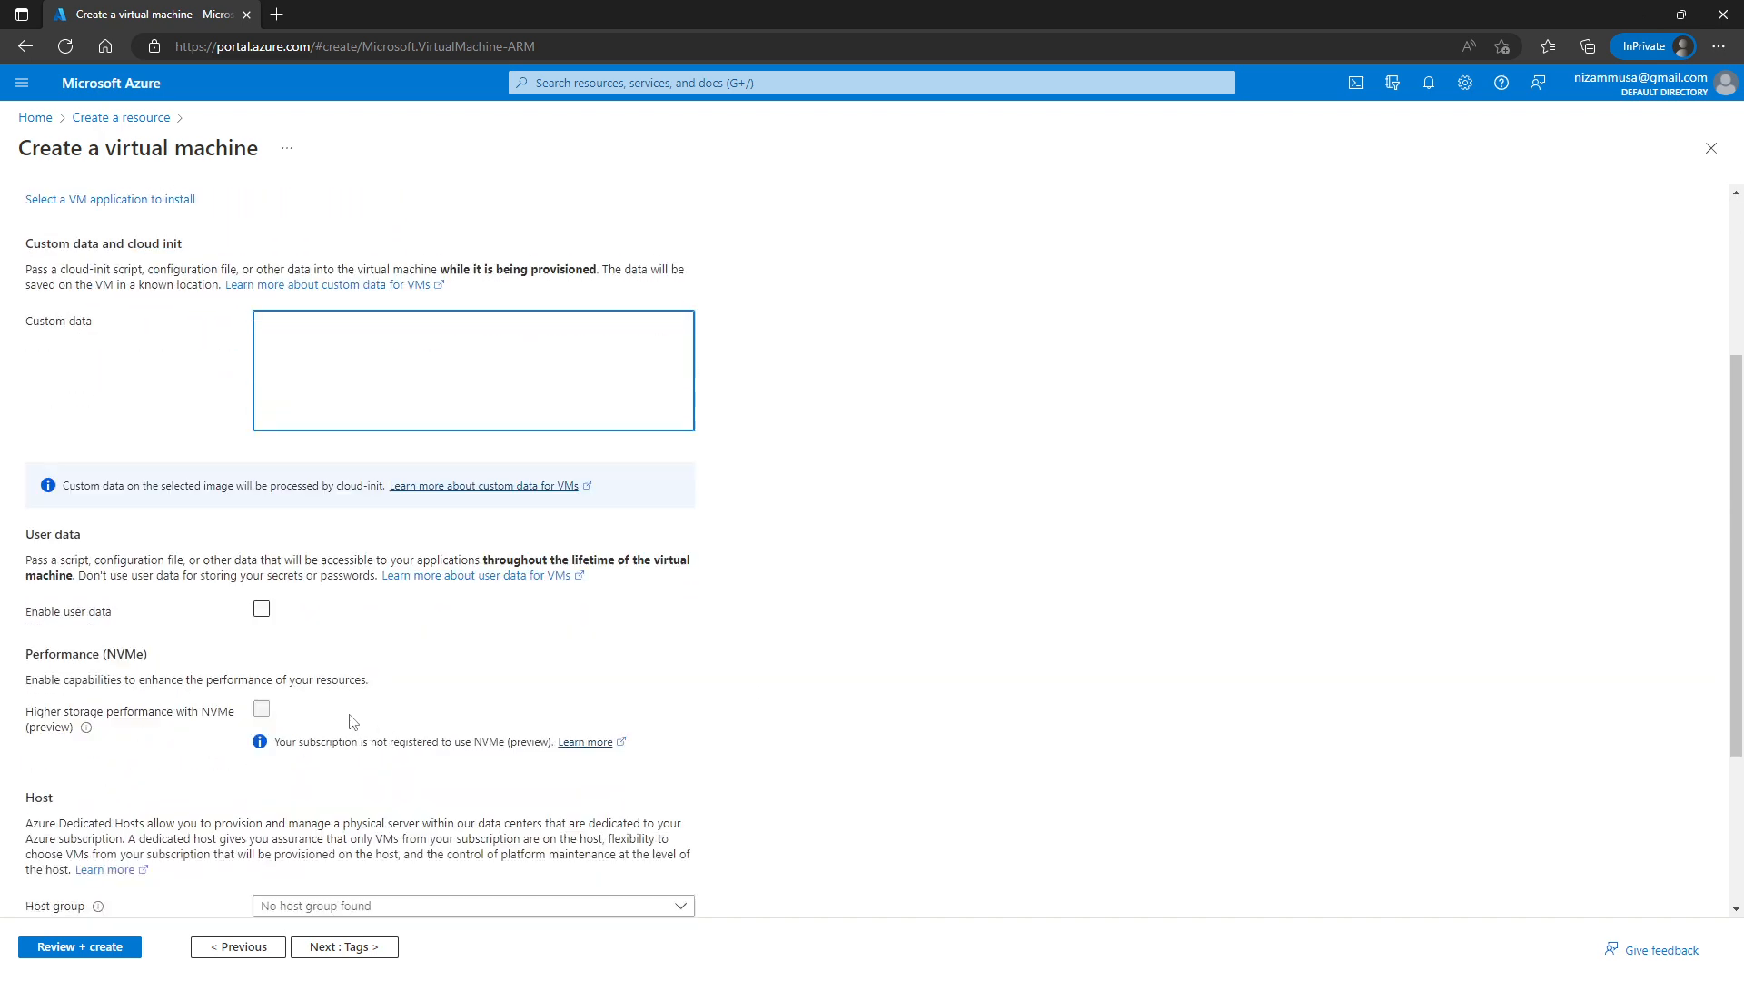
{"action": "left_click", "coordinate": [370, 946]}
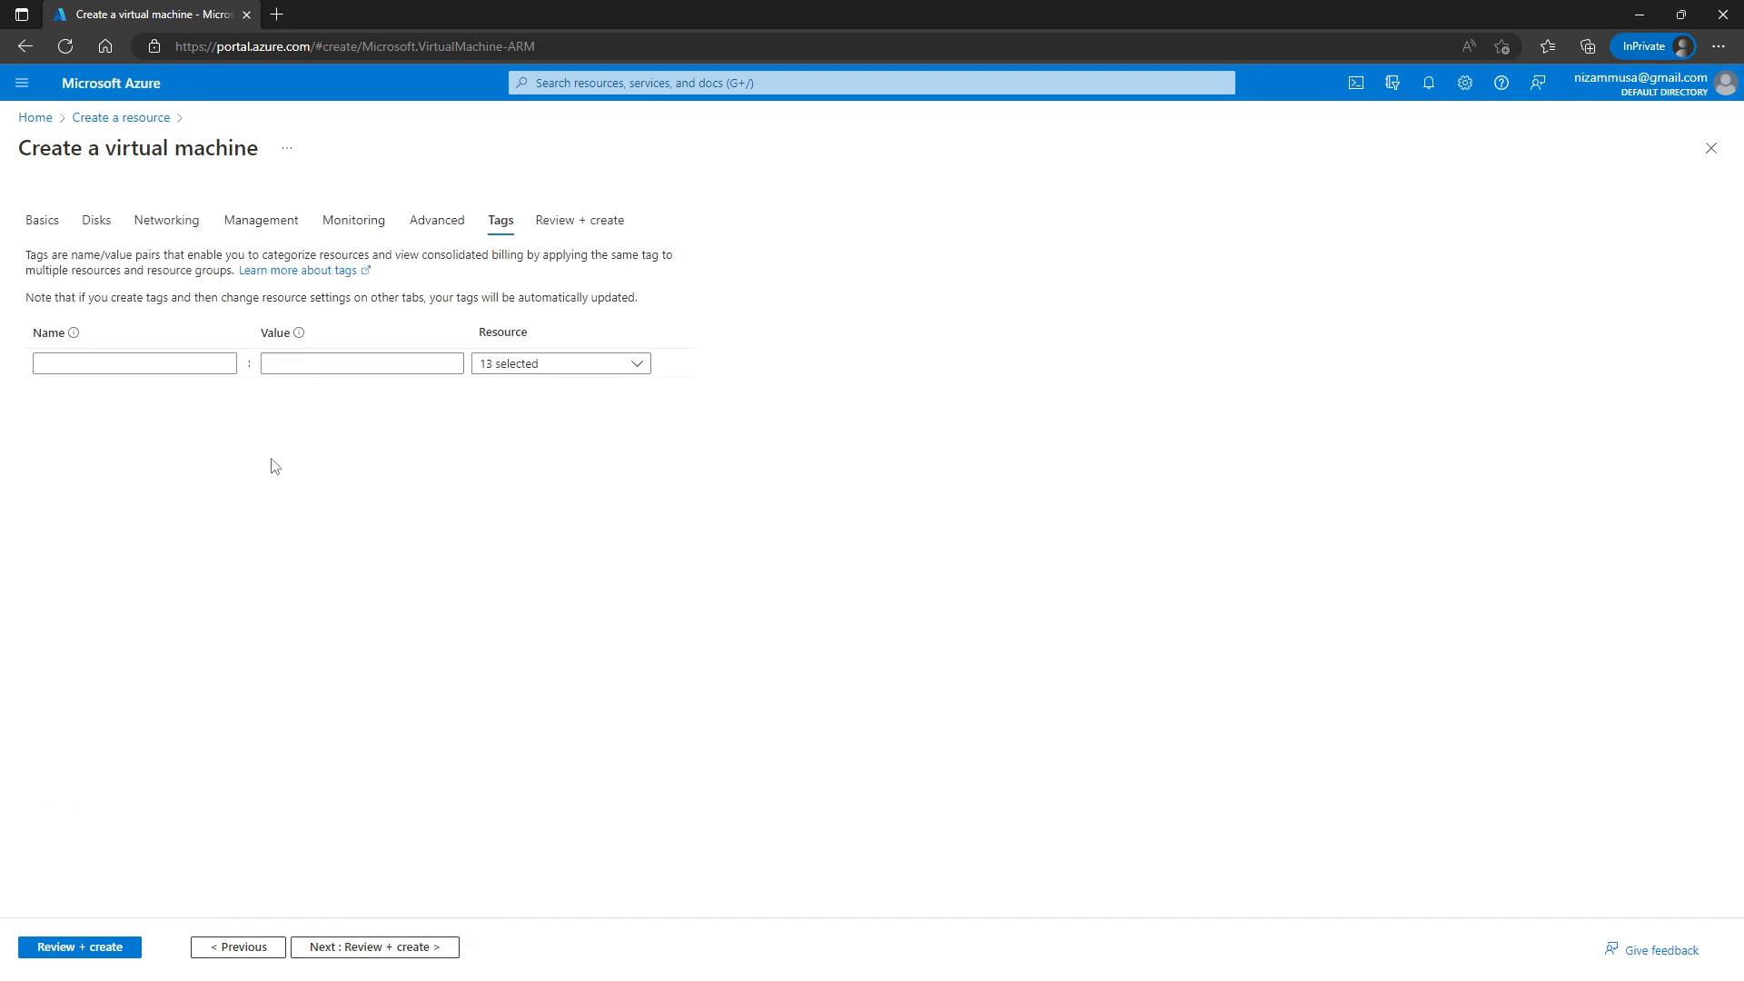
{"action": "left_click", "coordinate": [377, 954]}
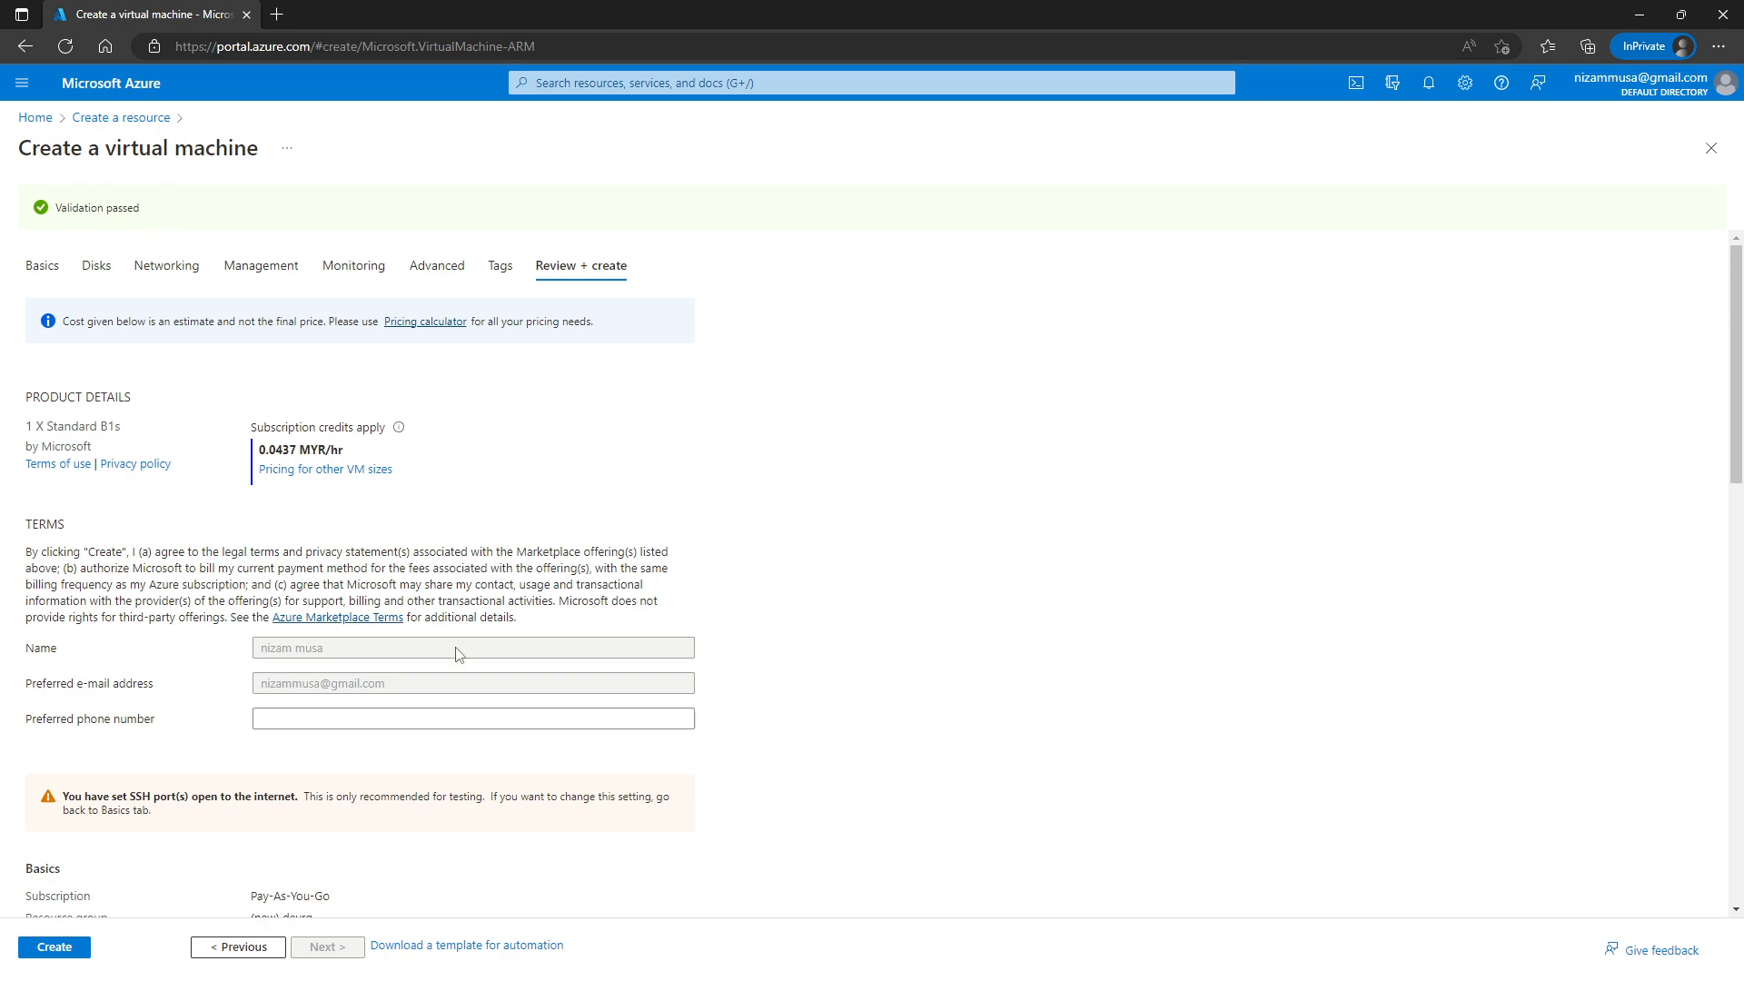
Review the devvm01 configuration summary and create the virtual machine, downloading its new SSH private key.
{"action": "scroll", "coordinate": [482, 666], "scroll_direction": "down", "scroll_amount": 1}
{"action": "scroll", "coordinate": [481, 665], "scroll_direction": "down", "scroll_amount": 4}
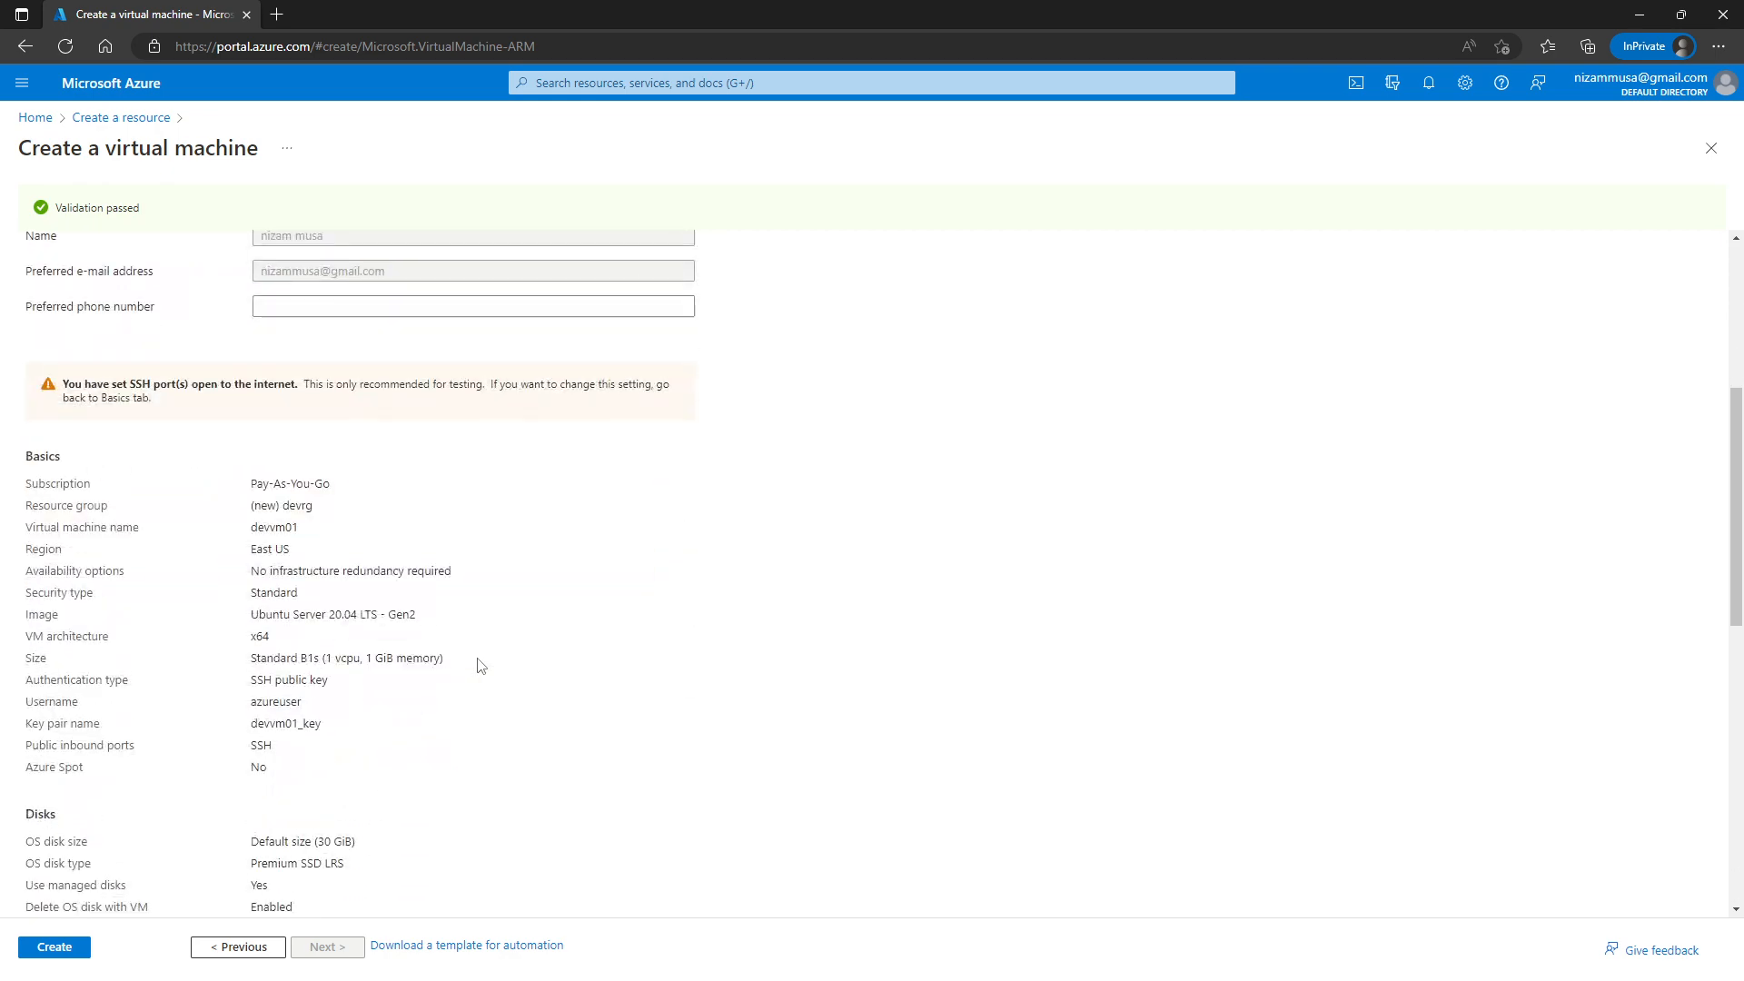
{"action": "scroll", "coordinate": [481, 666], "scroll_direction": "down", "scroll_amount": 10}
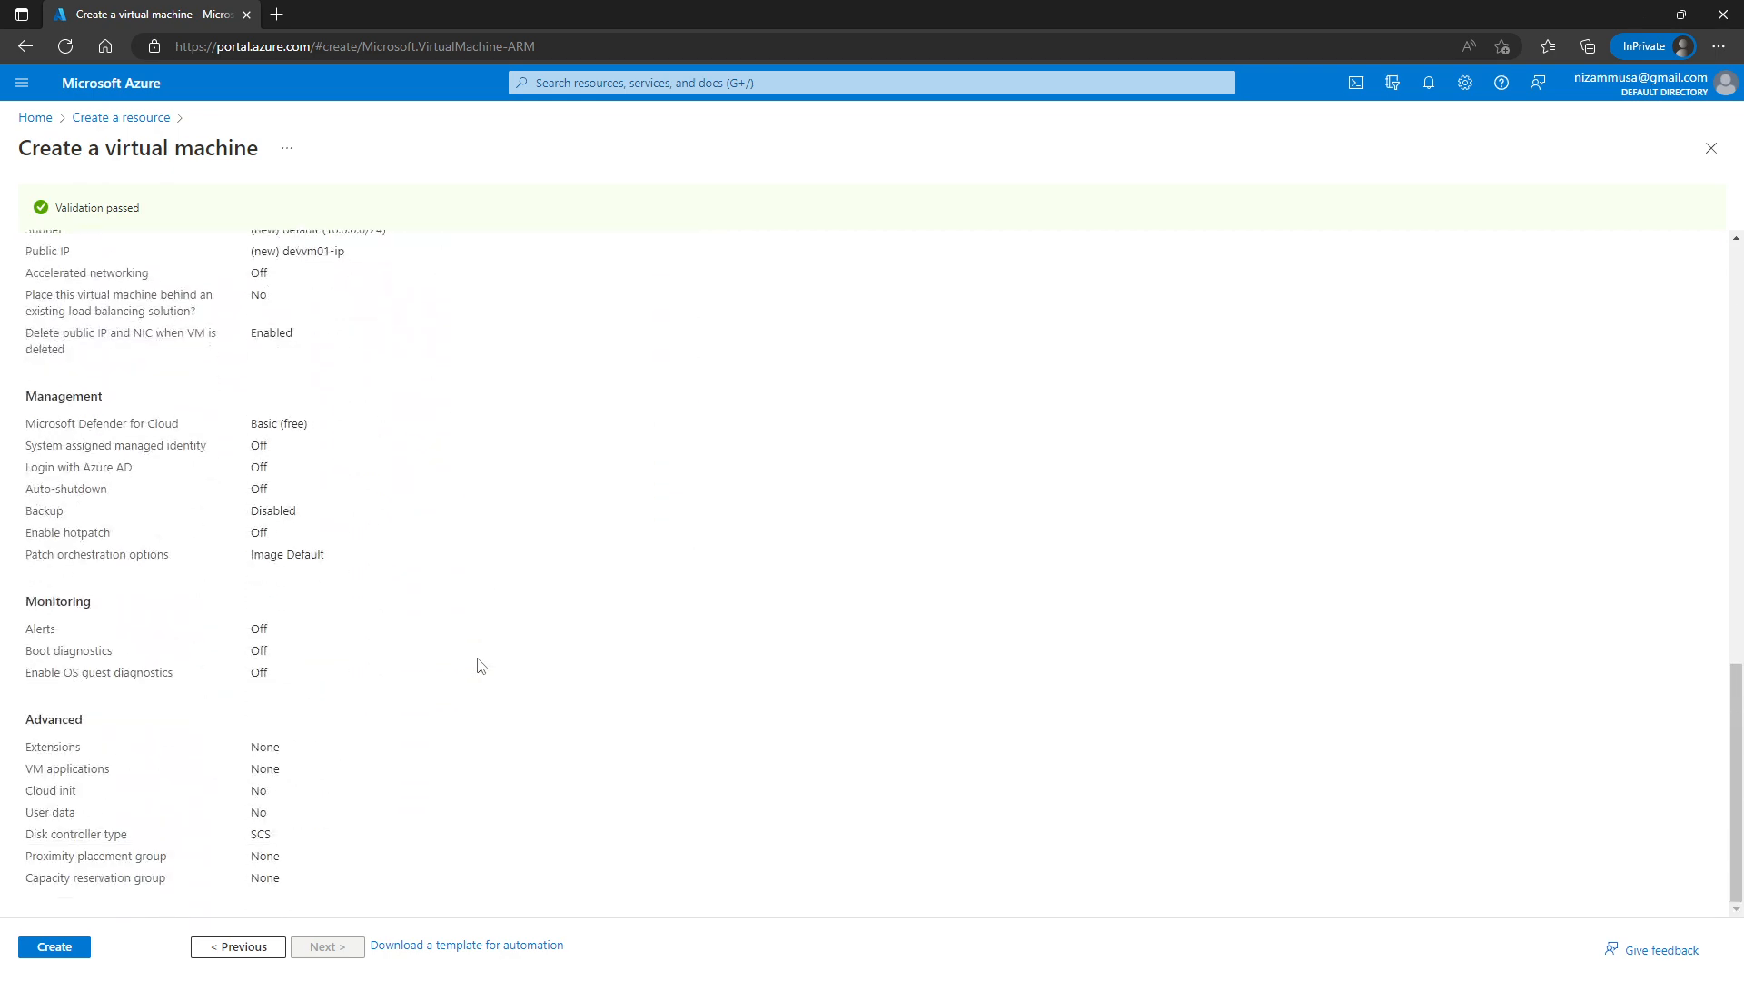
{"action": "left_click", "coordinate": [54, 950]}
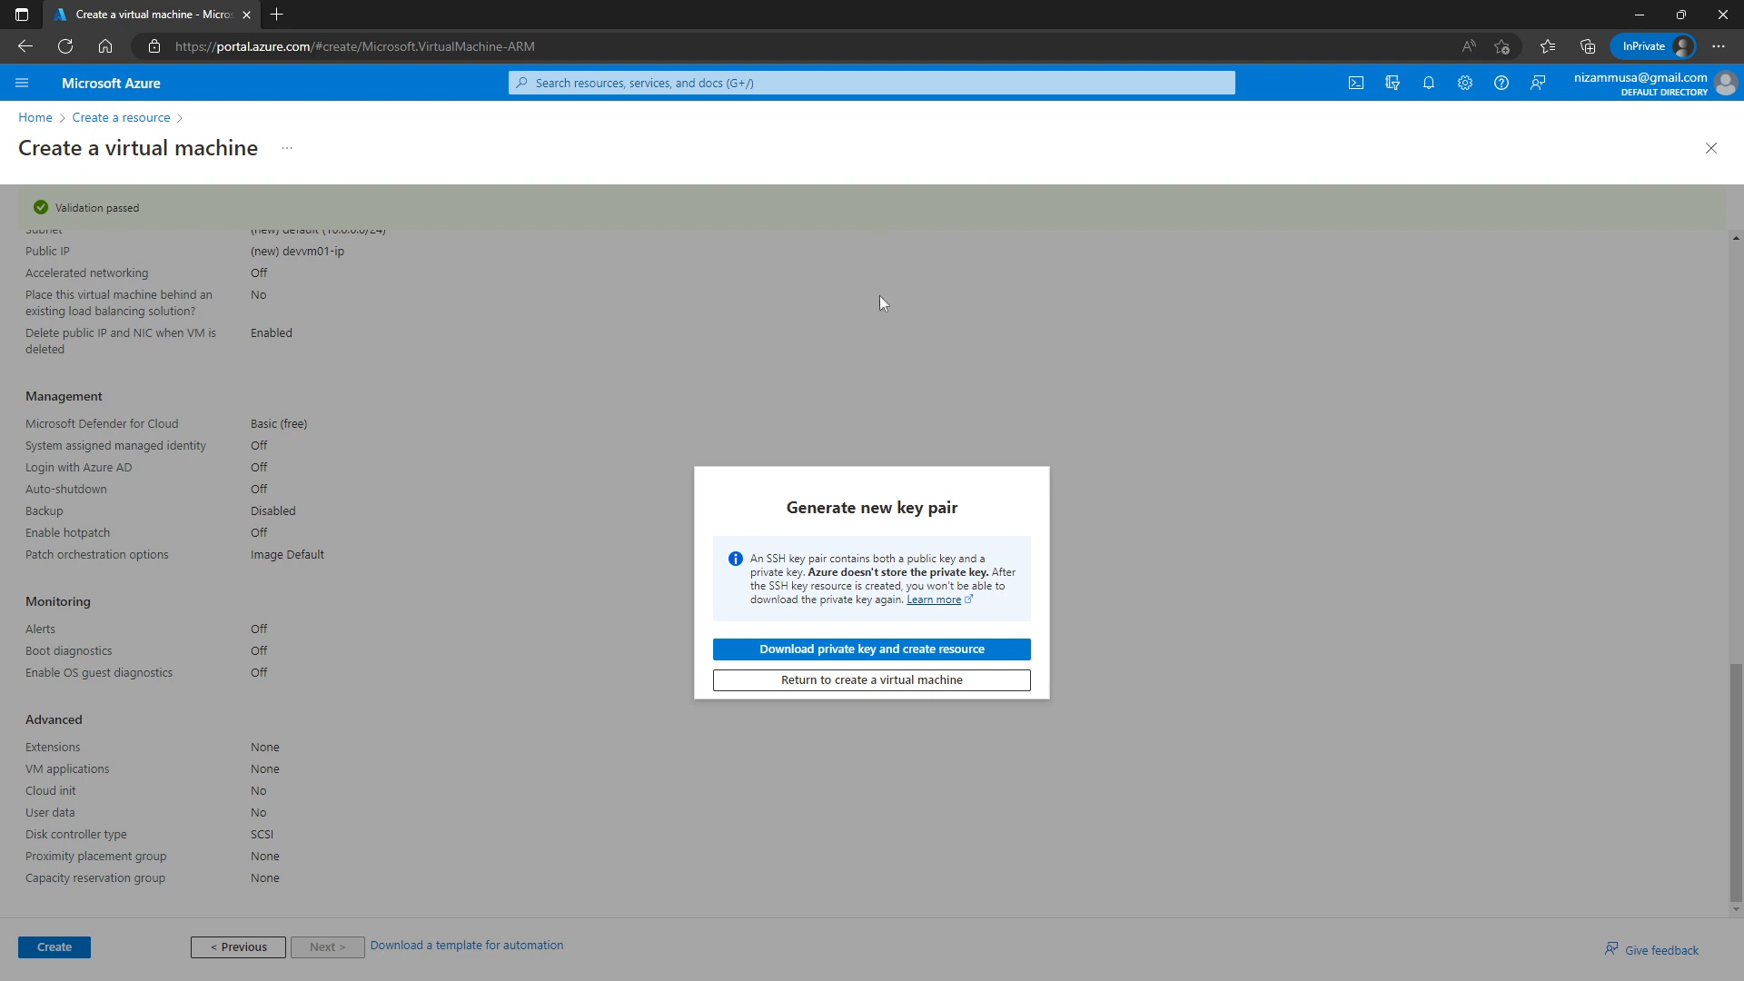
{"action": "left_click", "coordinate": [885, 659]}
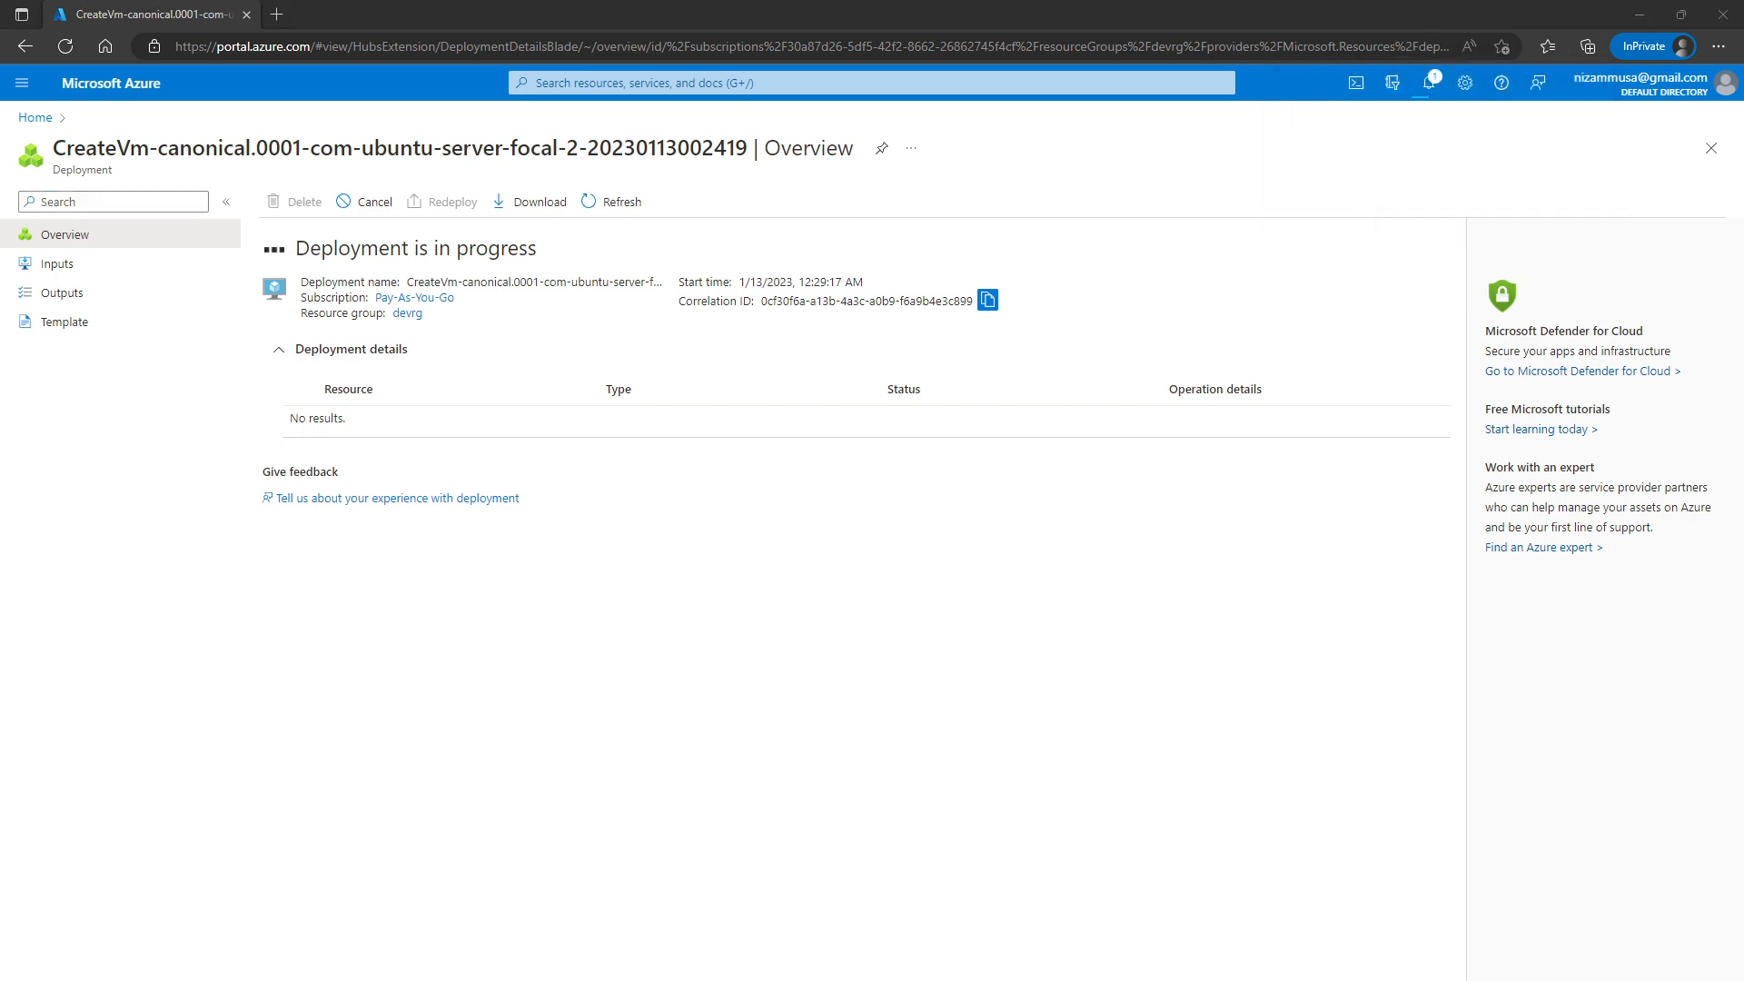
Switch to PuTTY Key Generator and load devvm01_key (1).pem from Downloads, with all file types listed.
{"action": "left_click_drag", "start_coordinate": [1138, 254], "coordinate": [688, 272]}
{"action": "left_click", "coordinate": [859, 564]}
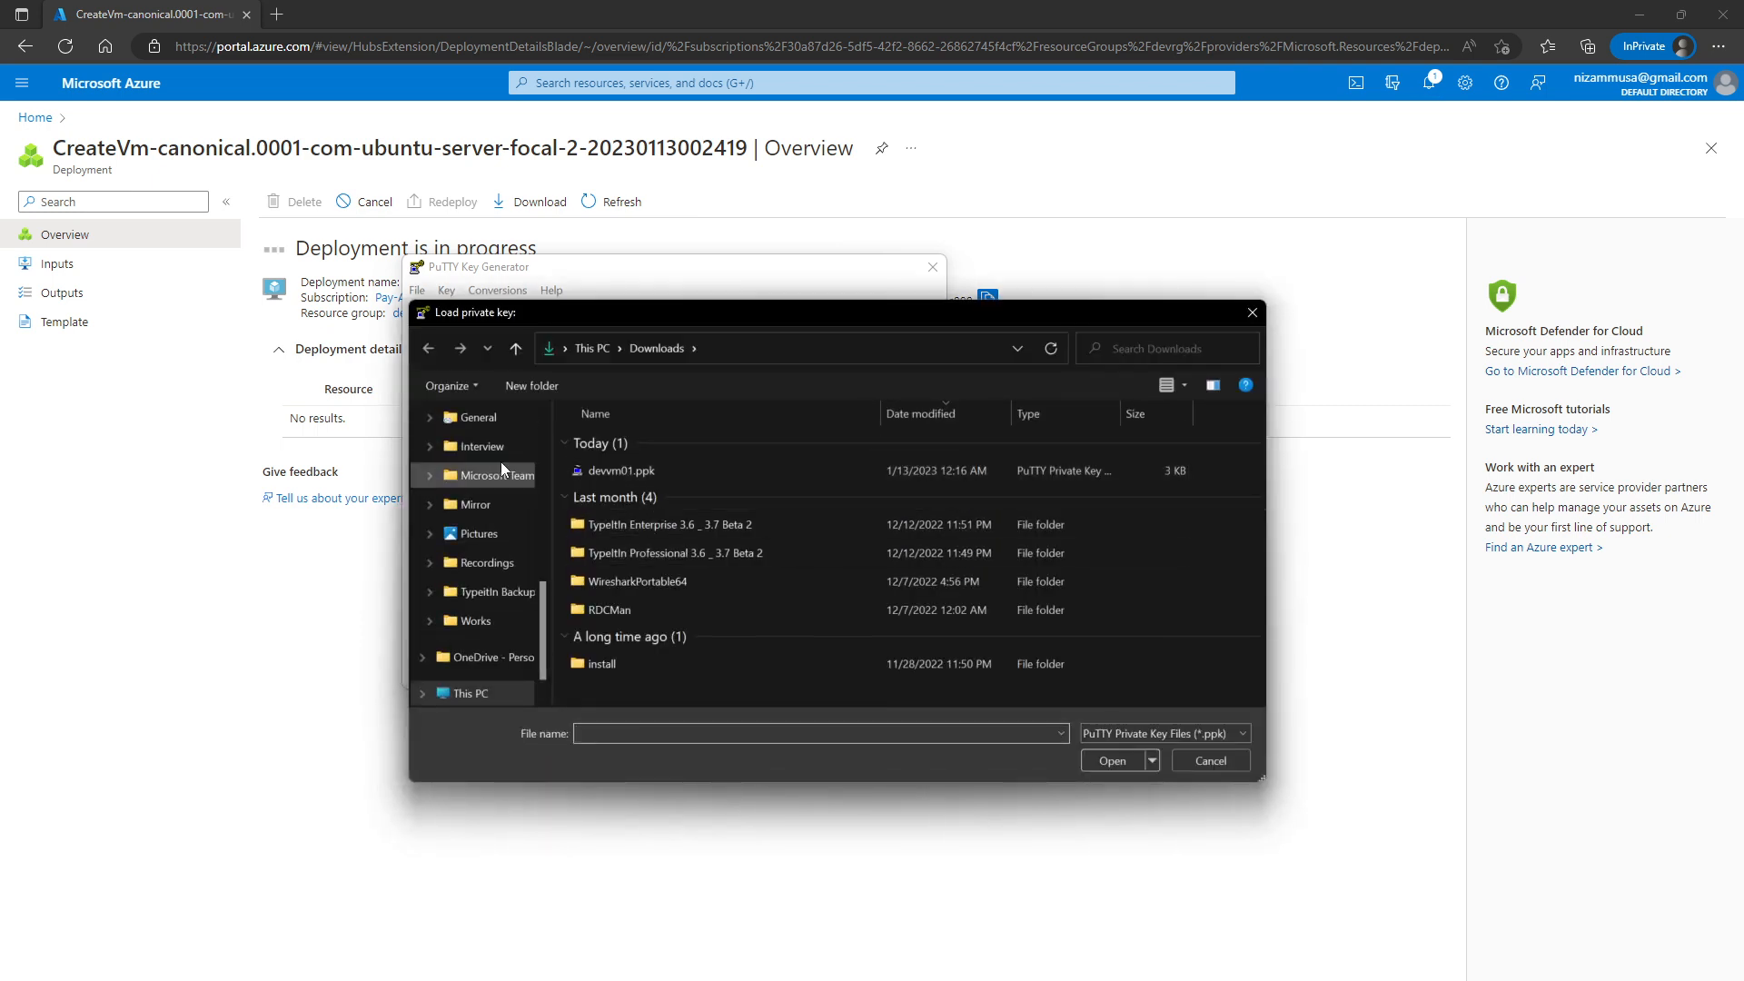
{"action": "scroll", "coordinate": [502, 468], "scroll_direction": "up", "scroll_amount": 5}
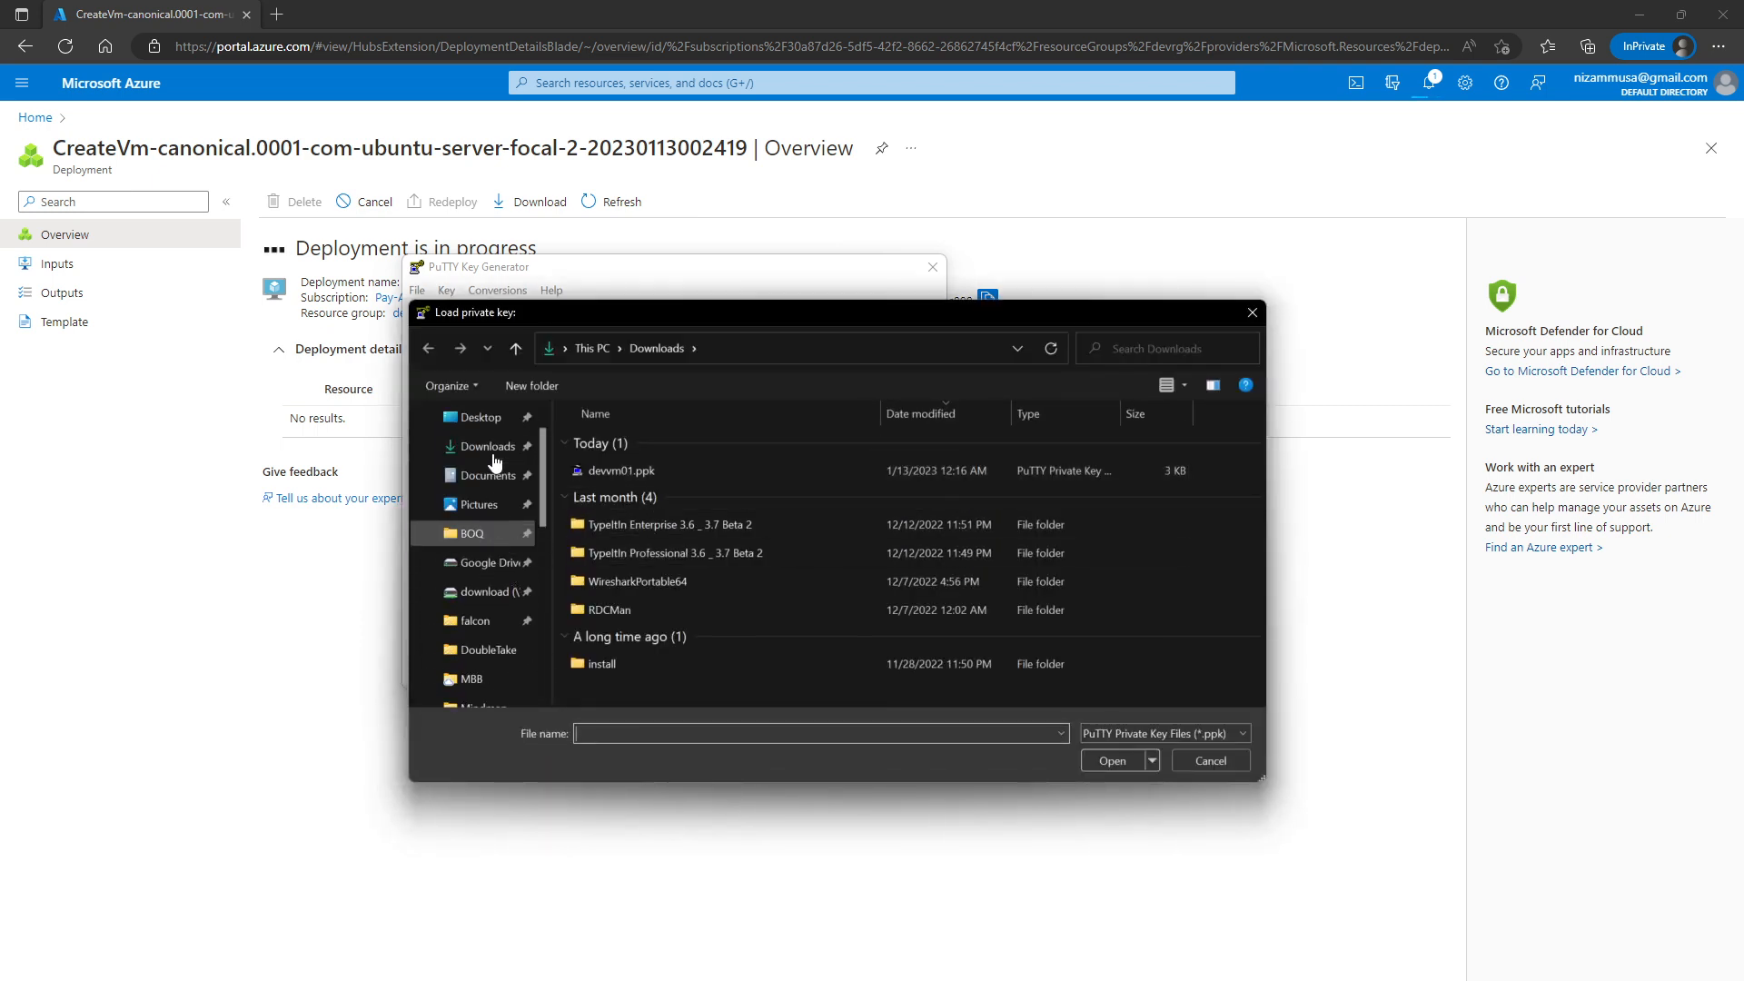
{"action": "scroll", "coordinate": [495, 468], "scroll_direction": "up", "scroll_amount": 1}
{"action": "left_click", "coordinate": [491, 485]}
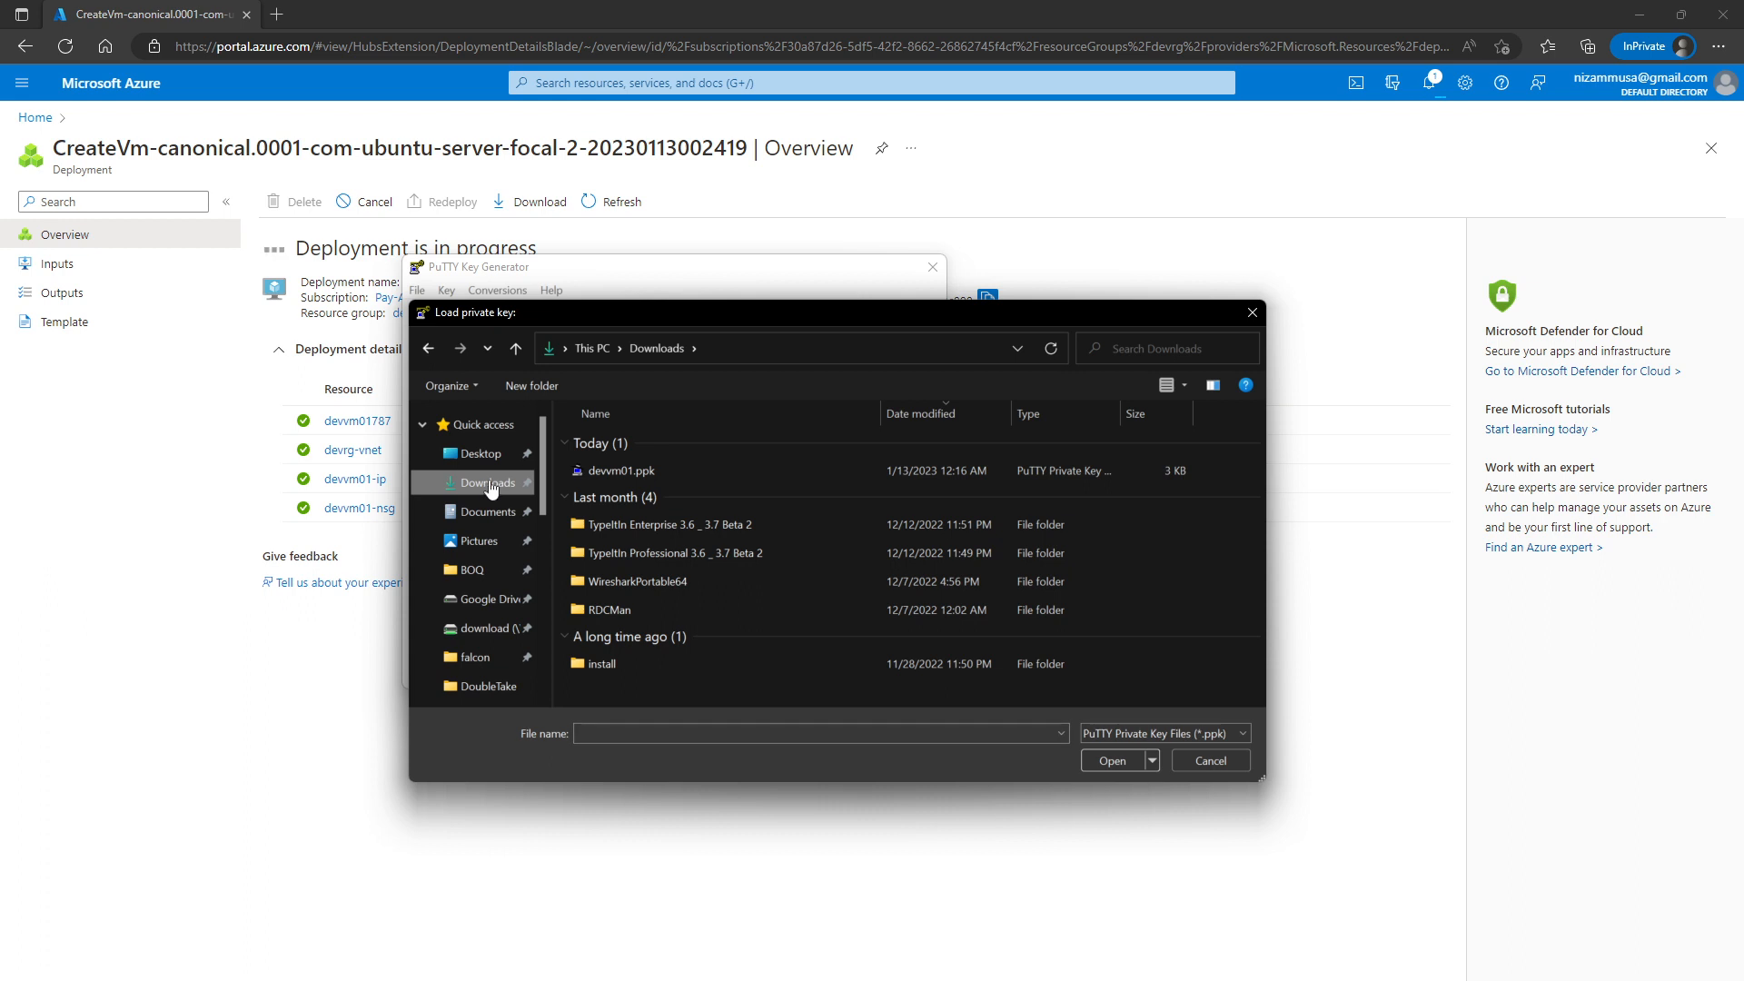
{"action": "left_click", "coordinate": [1119, 732]}
{"action": "left_click", "coordinate": [1131, 765]}
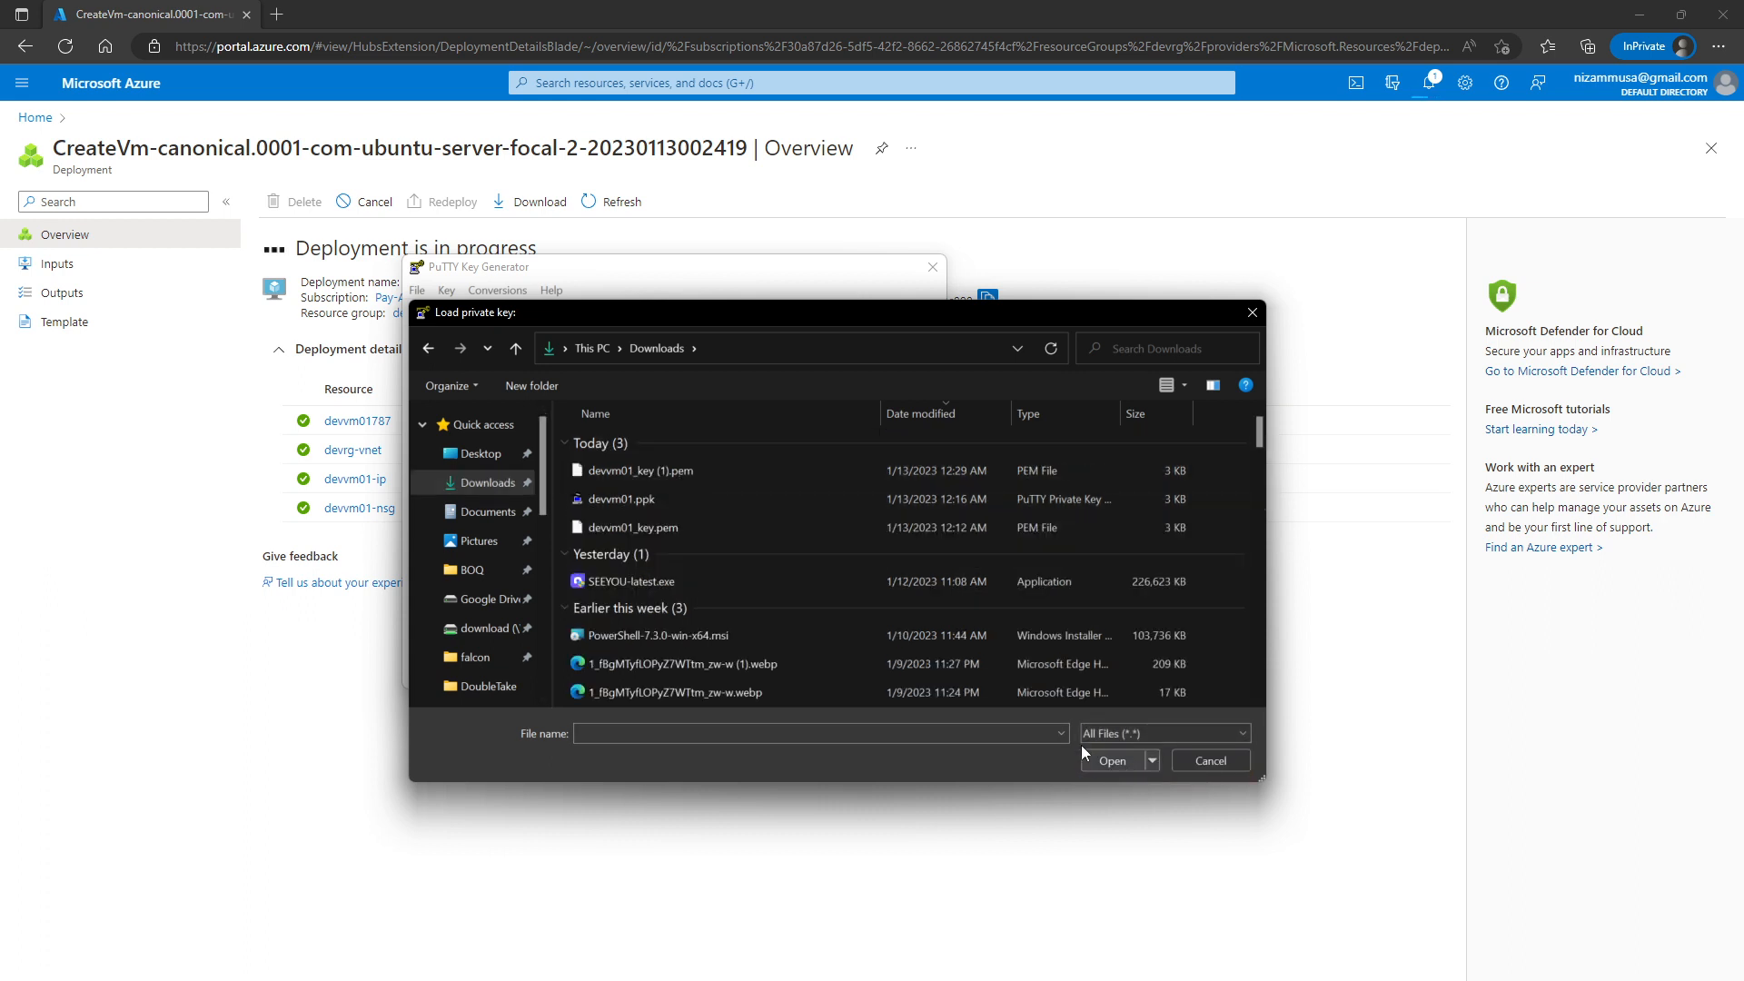
{"action": "left_click", "coordinate": [665, 466]}
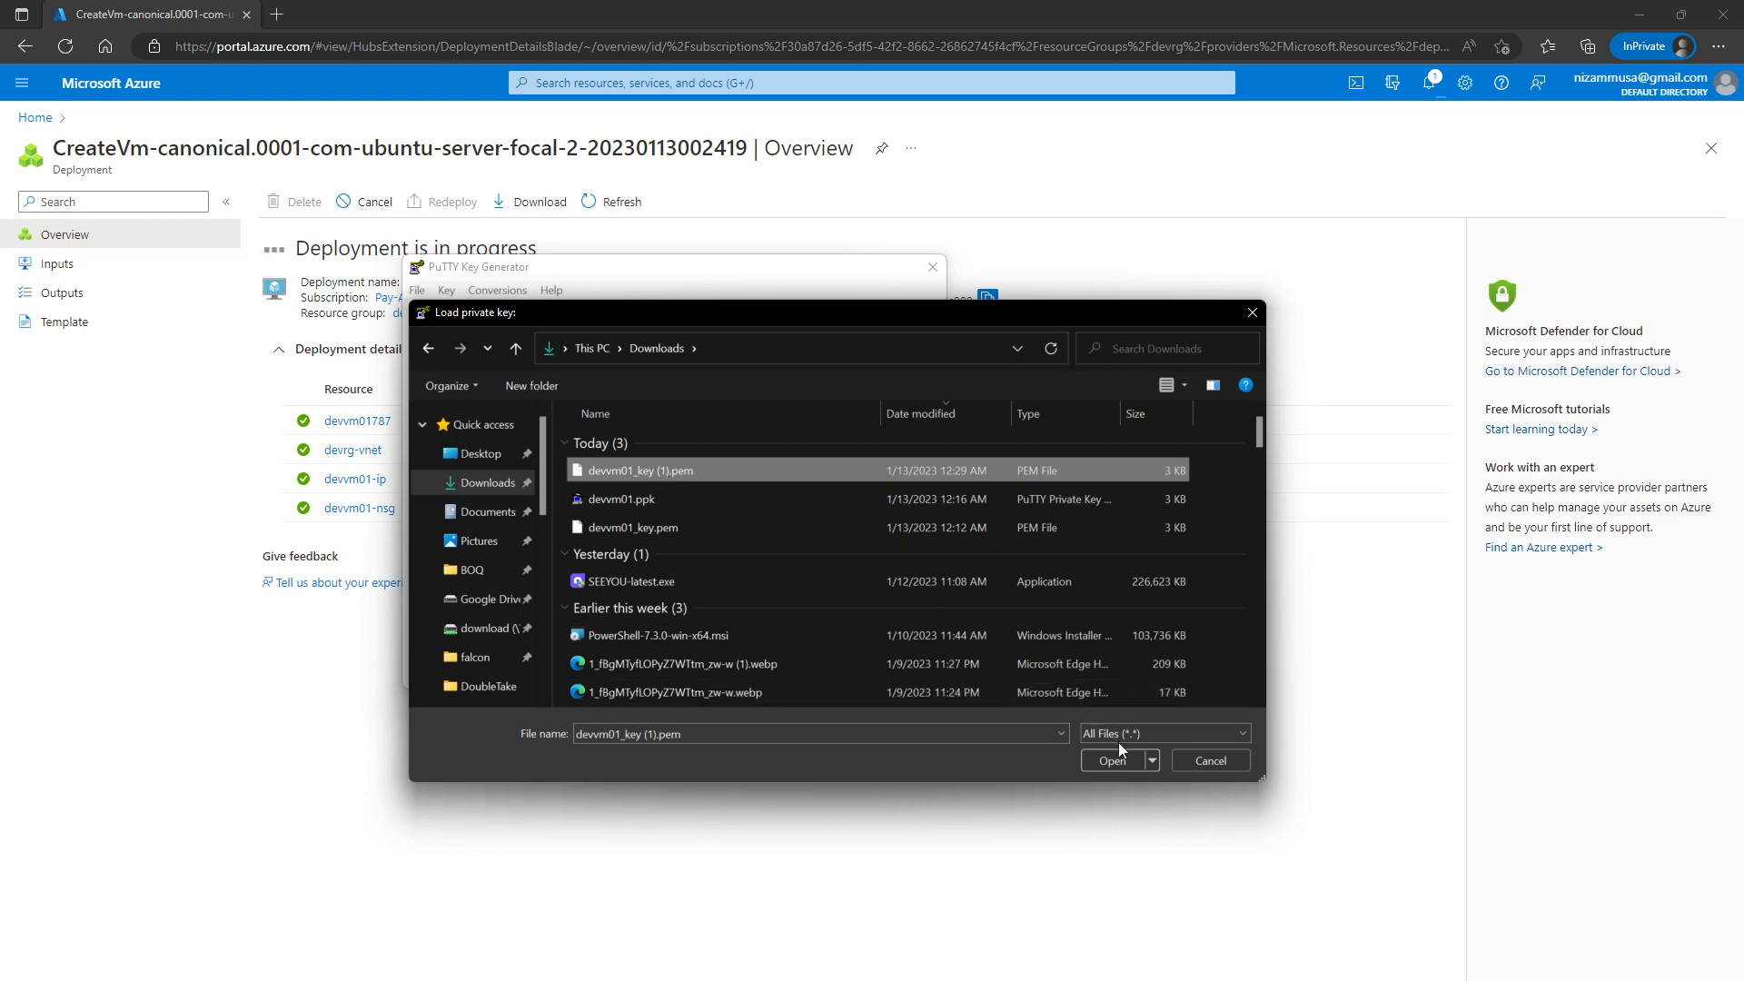
{"action": "left_click", "coordinate": [1109, 763]}
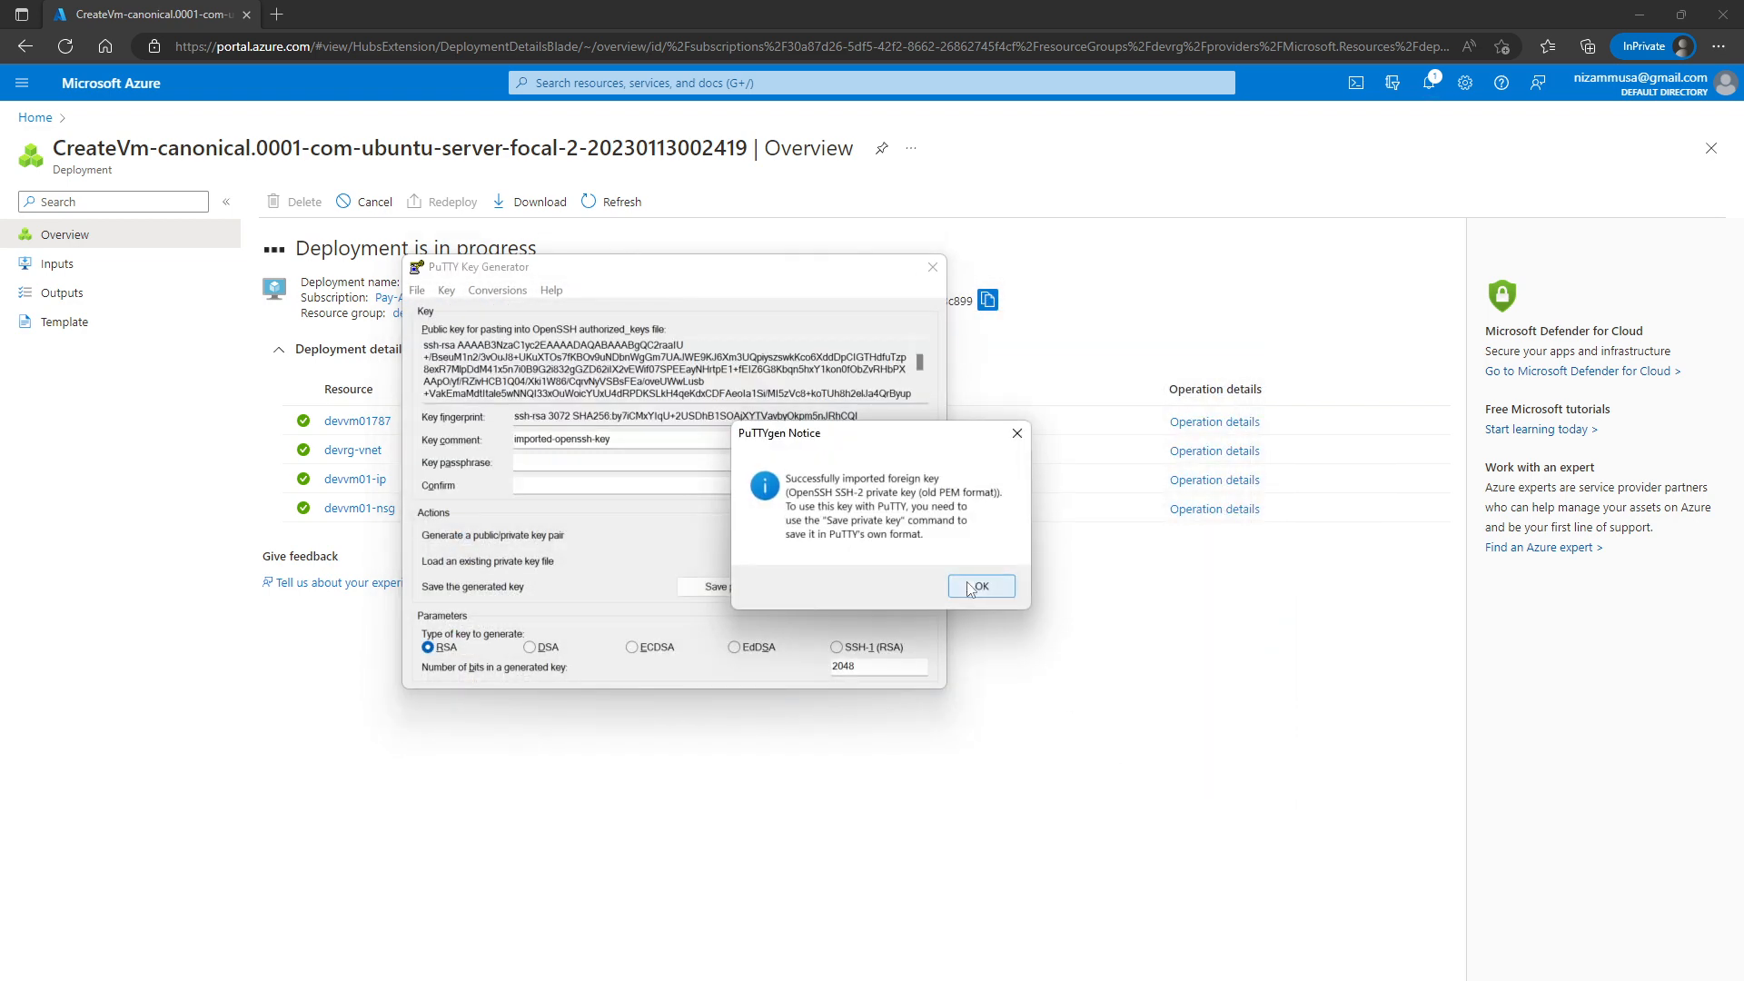
{"action": "left_click", "coordinate": [979, 587]}
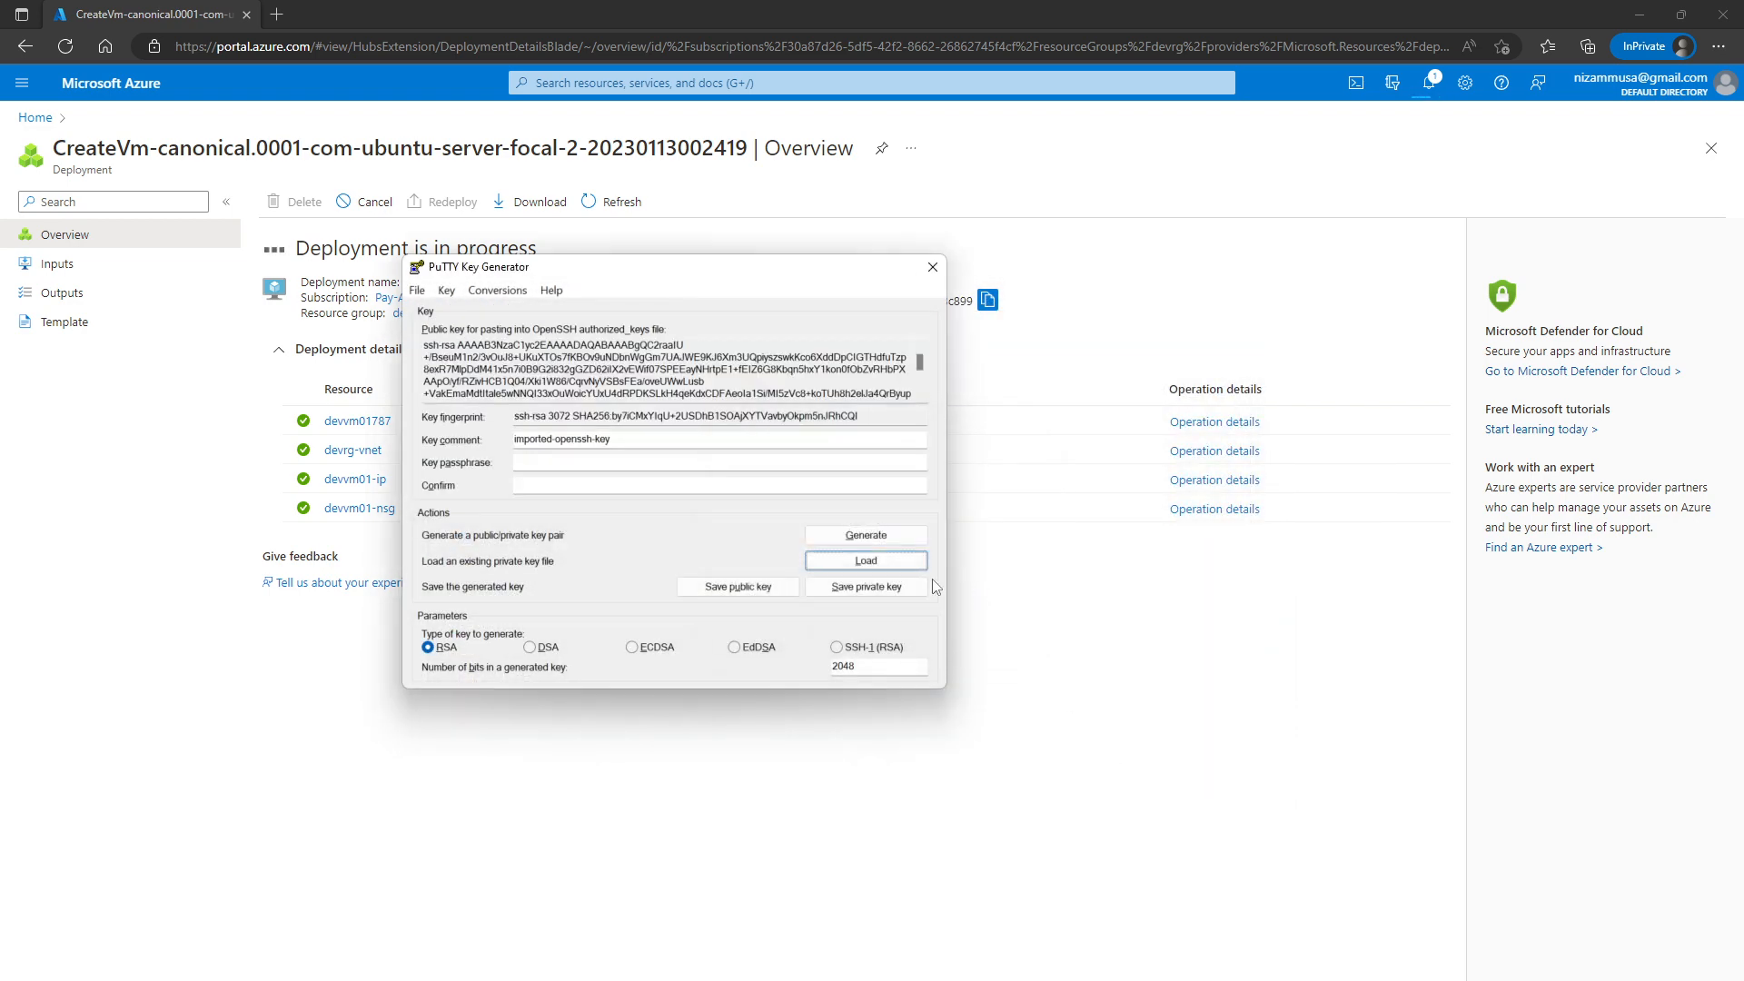
Save the imported private key without a passphrase as devvm01_1.ppk in Downloads and close the key generator.
{"action": "left_click", "coordinate": [868, 588]}
{"action": "left_click", "coordinate": [902, 565]}
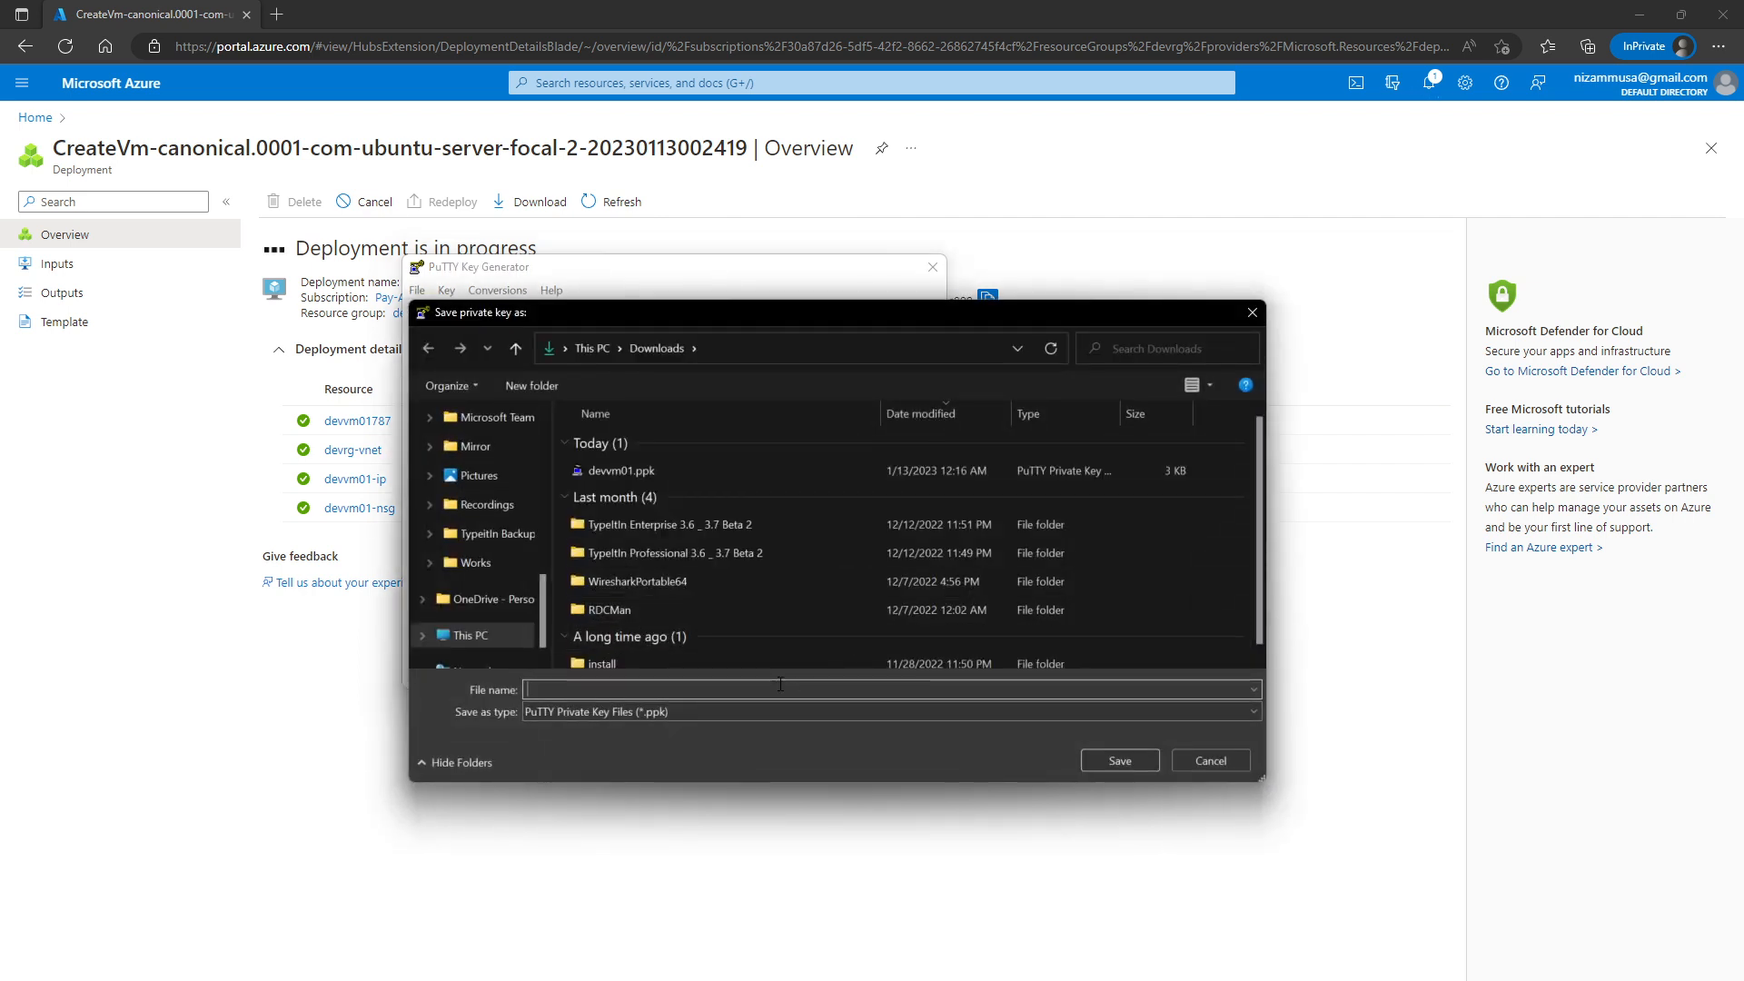
{"action": "type", "text": "devvm"}
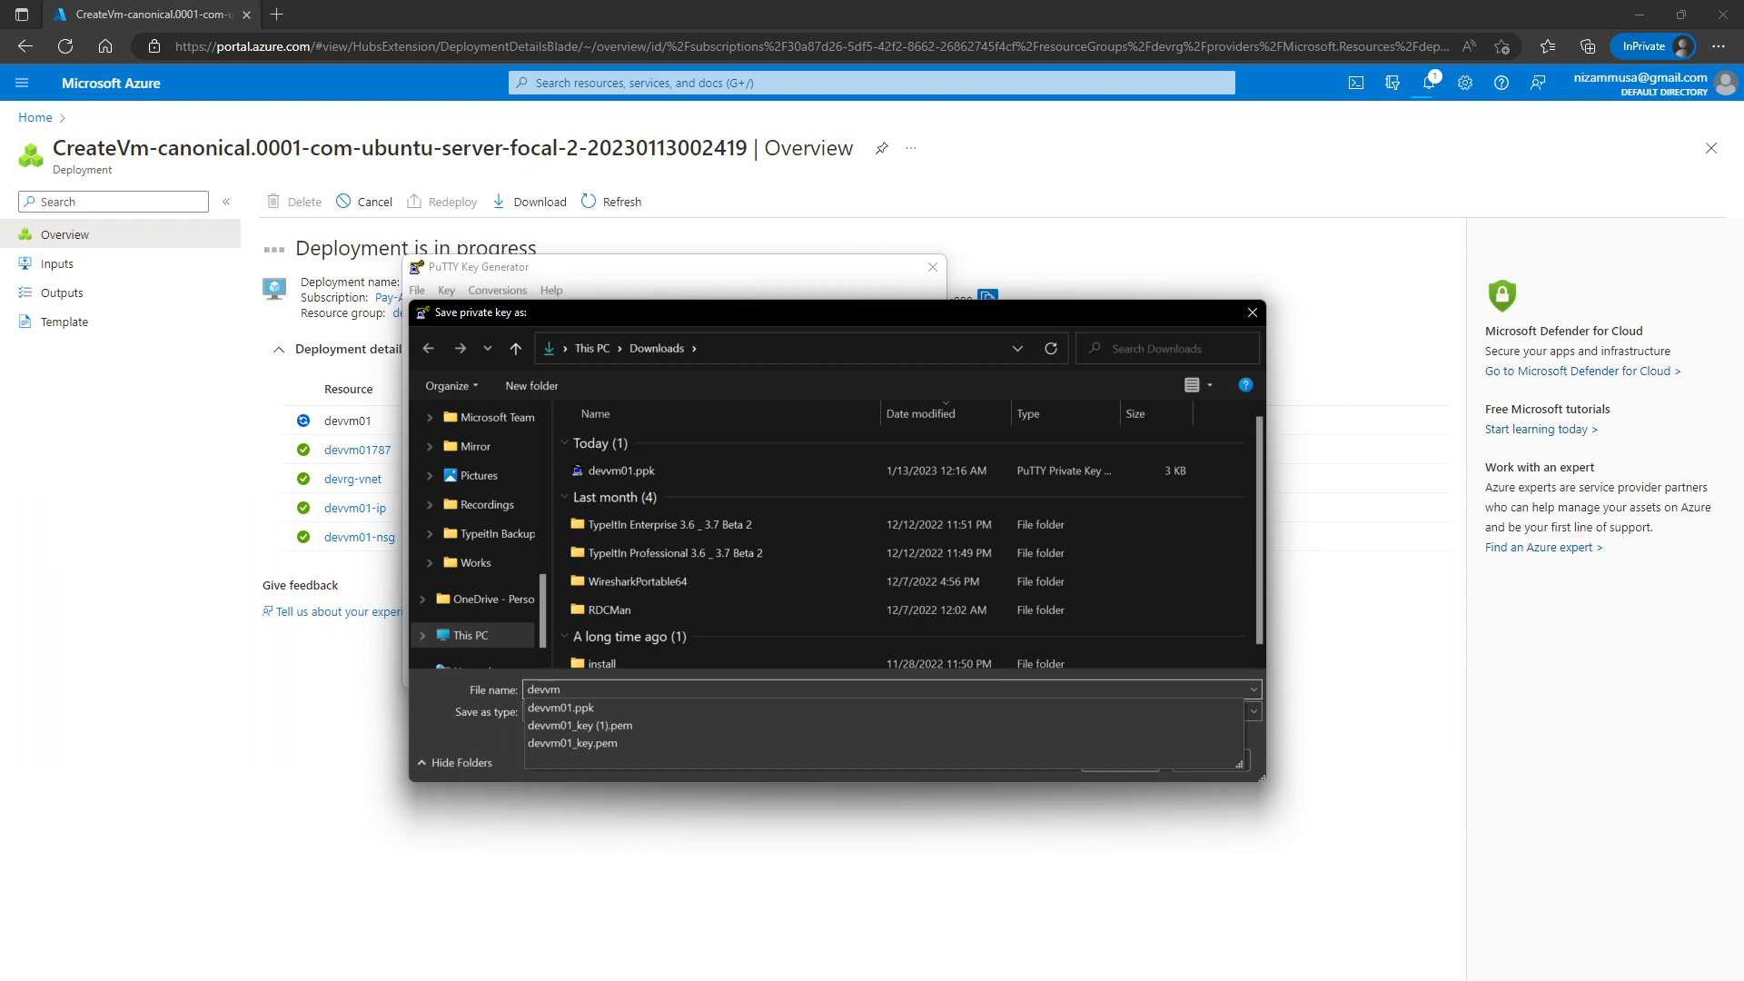
{"action": "type", "text": "01_1"}
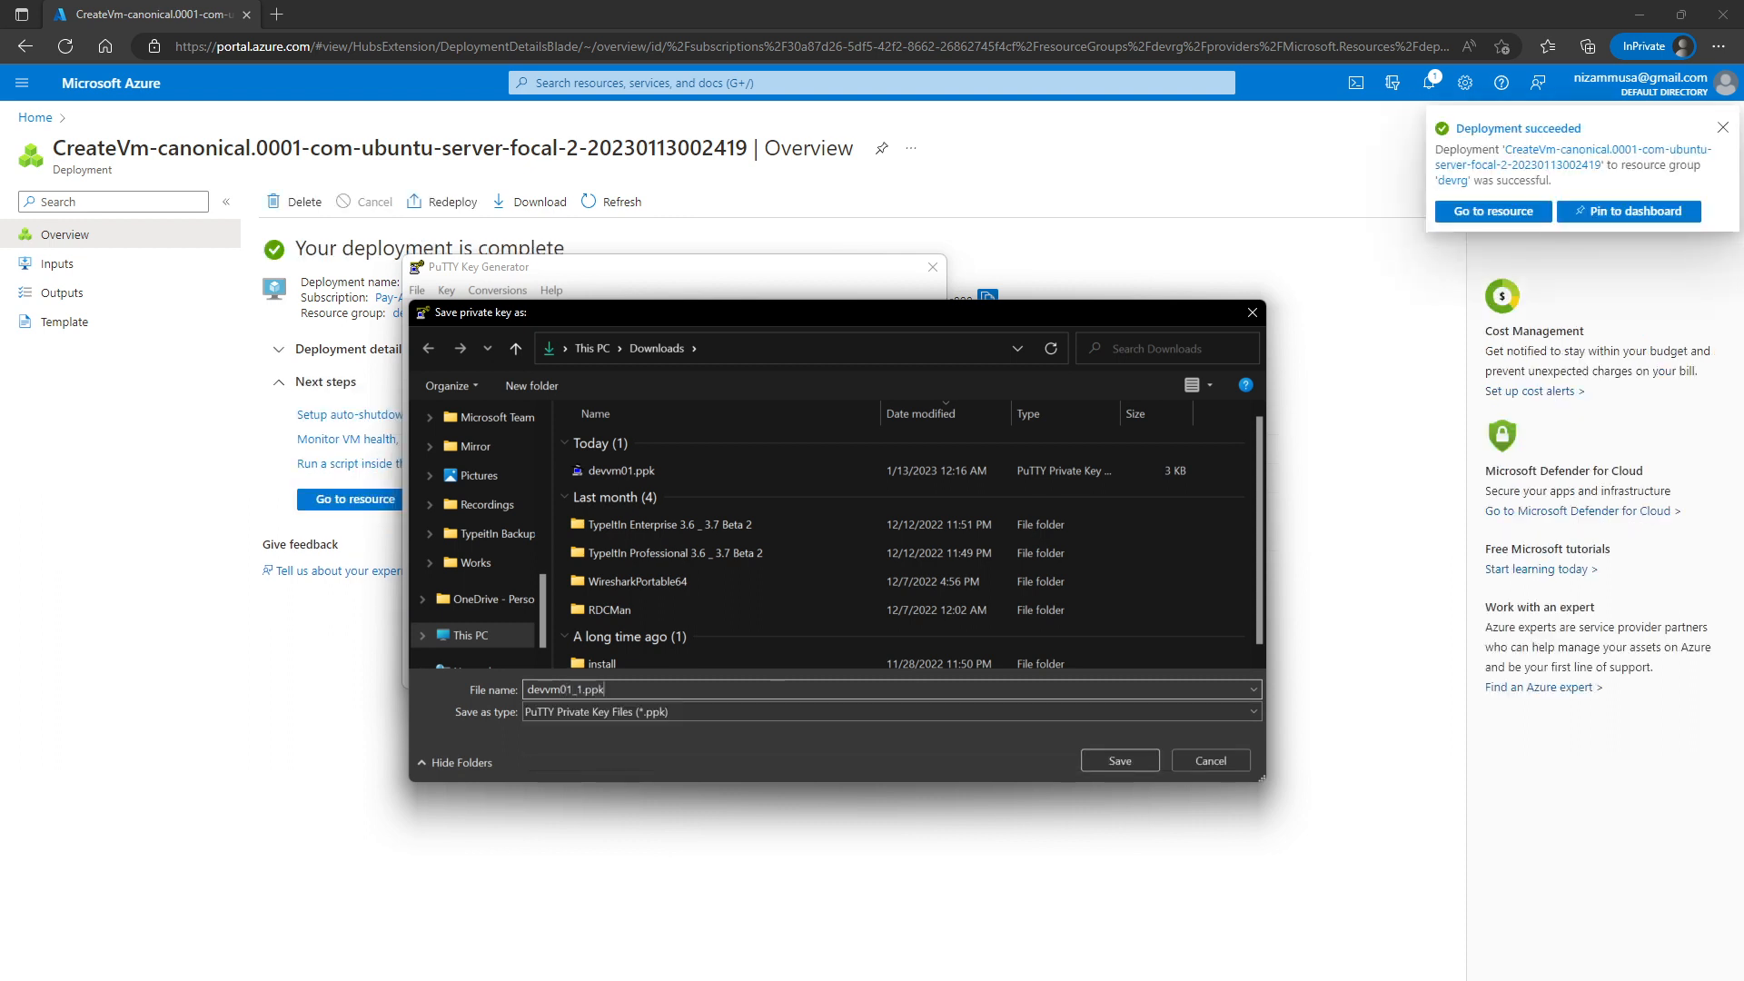
{"action": "type", "text": ".ppk"}
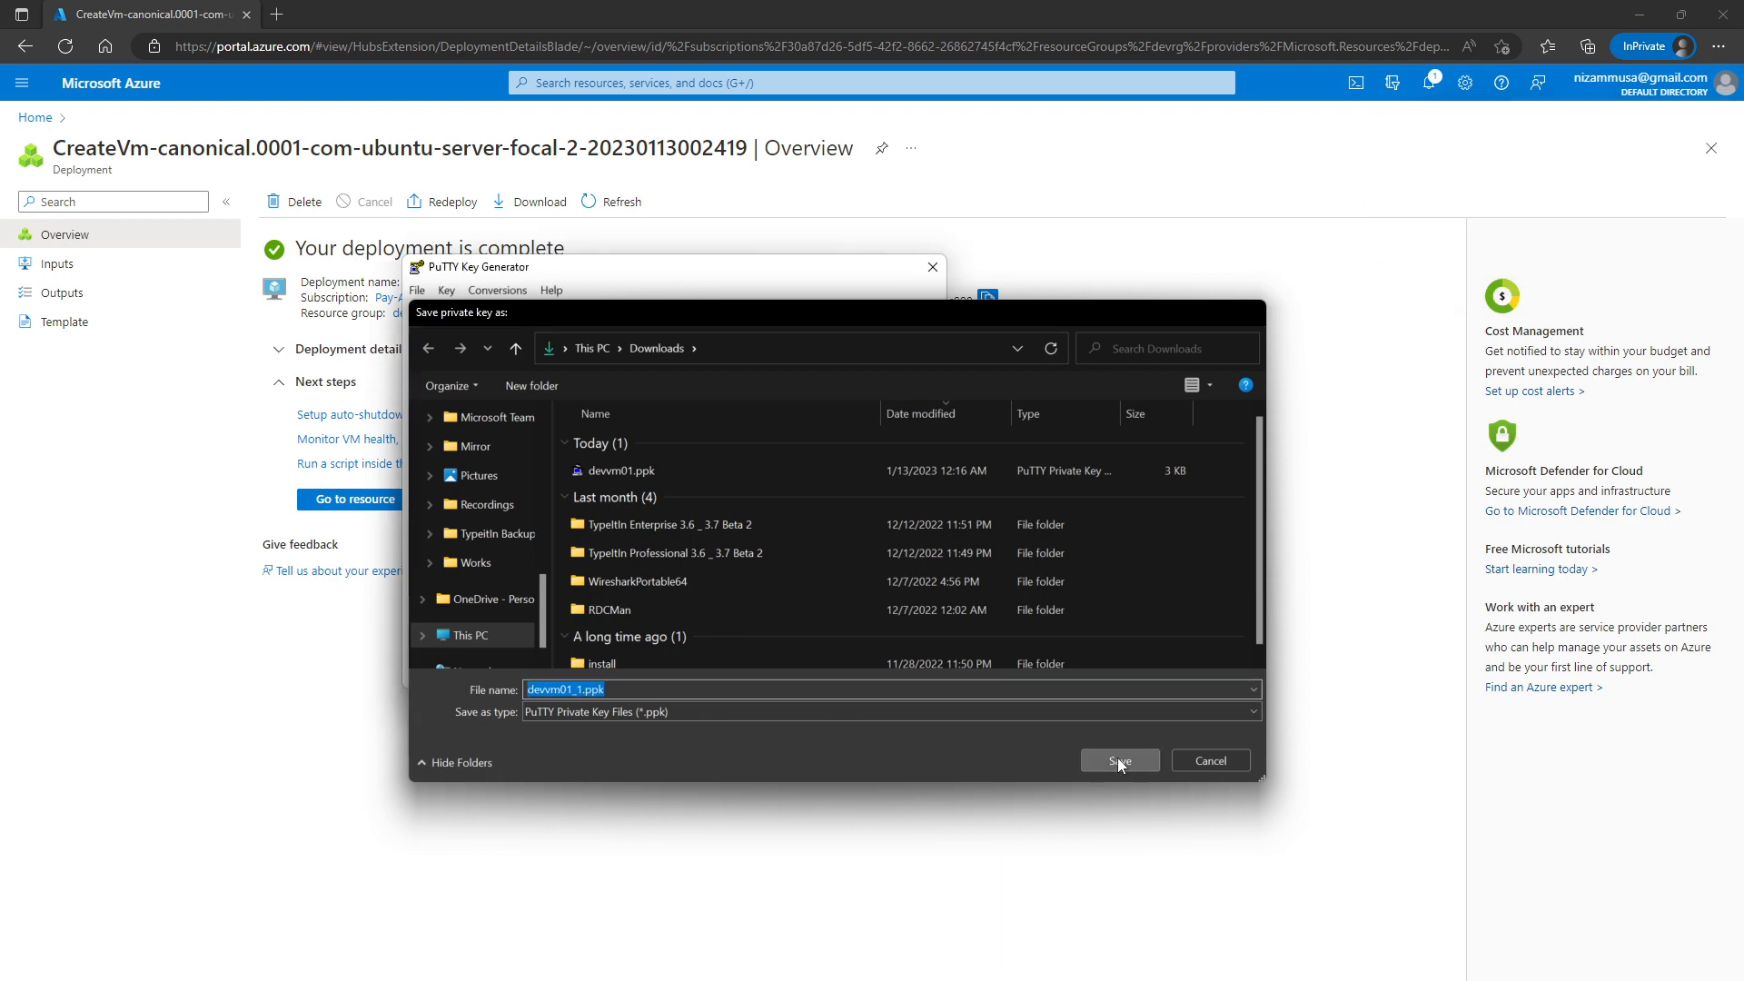
{"action": "left_click", "coordinate": [1119, 760]}
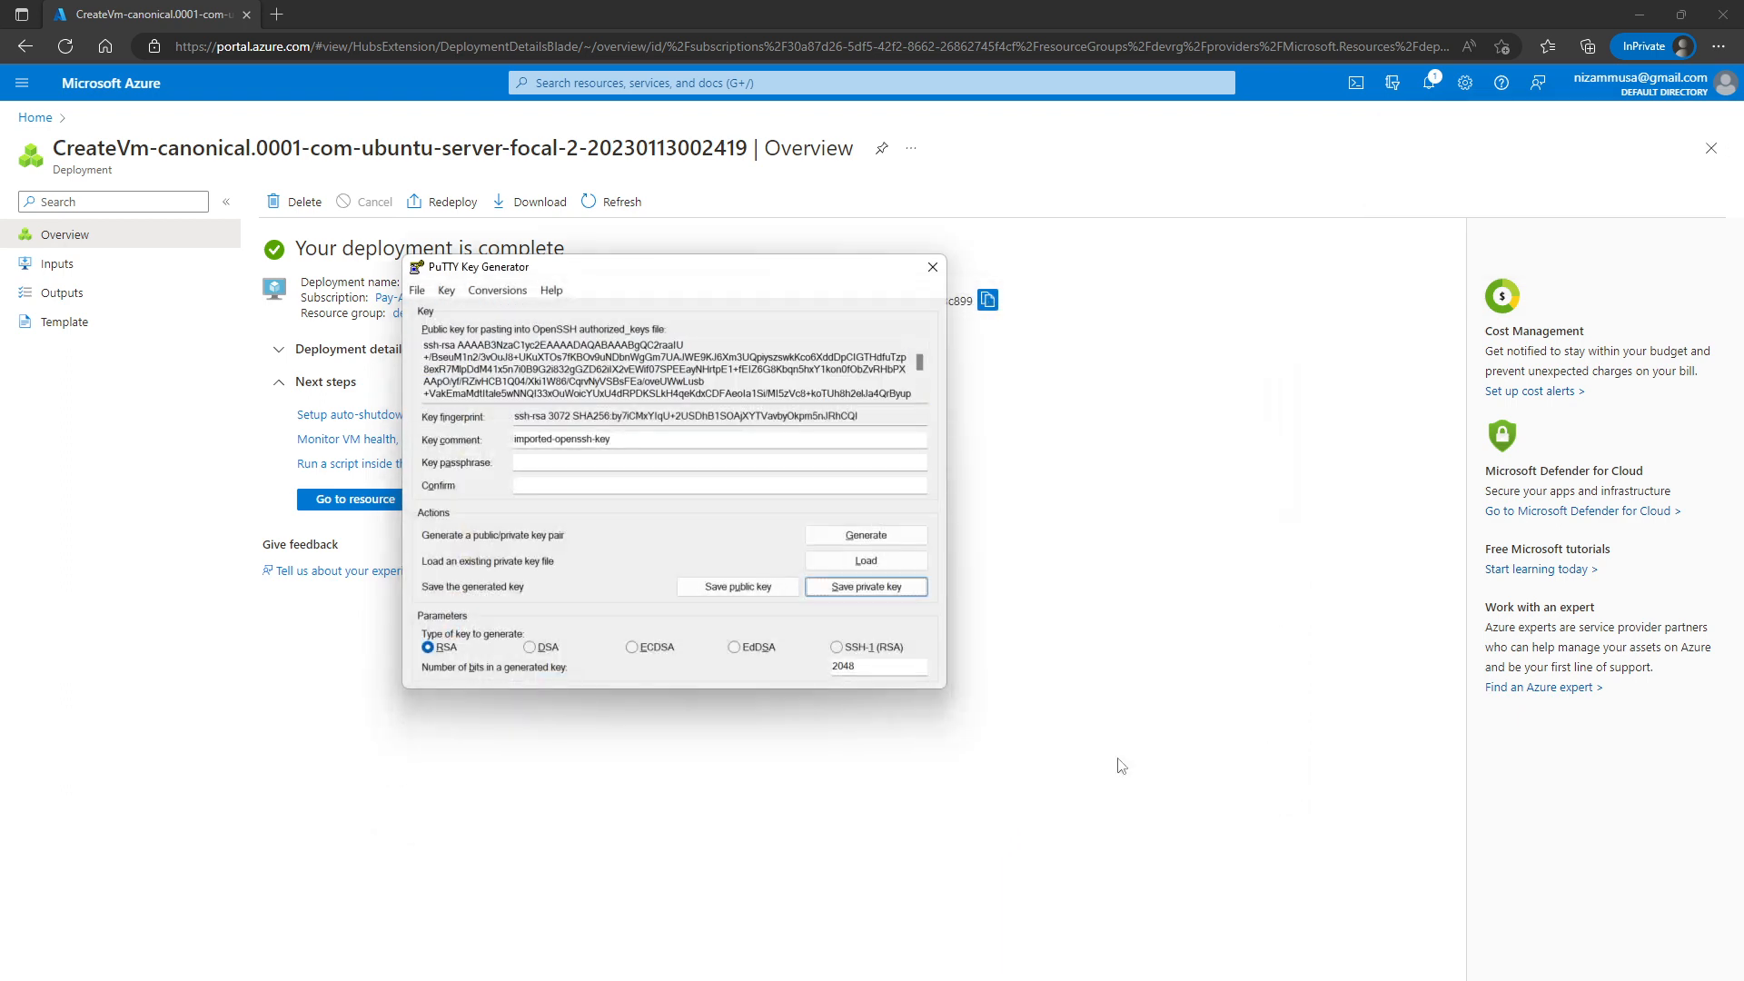
{"action": "left_click", "coordinate": [932, 270]}
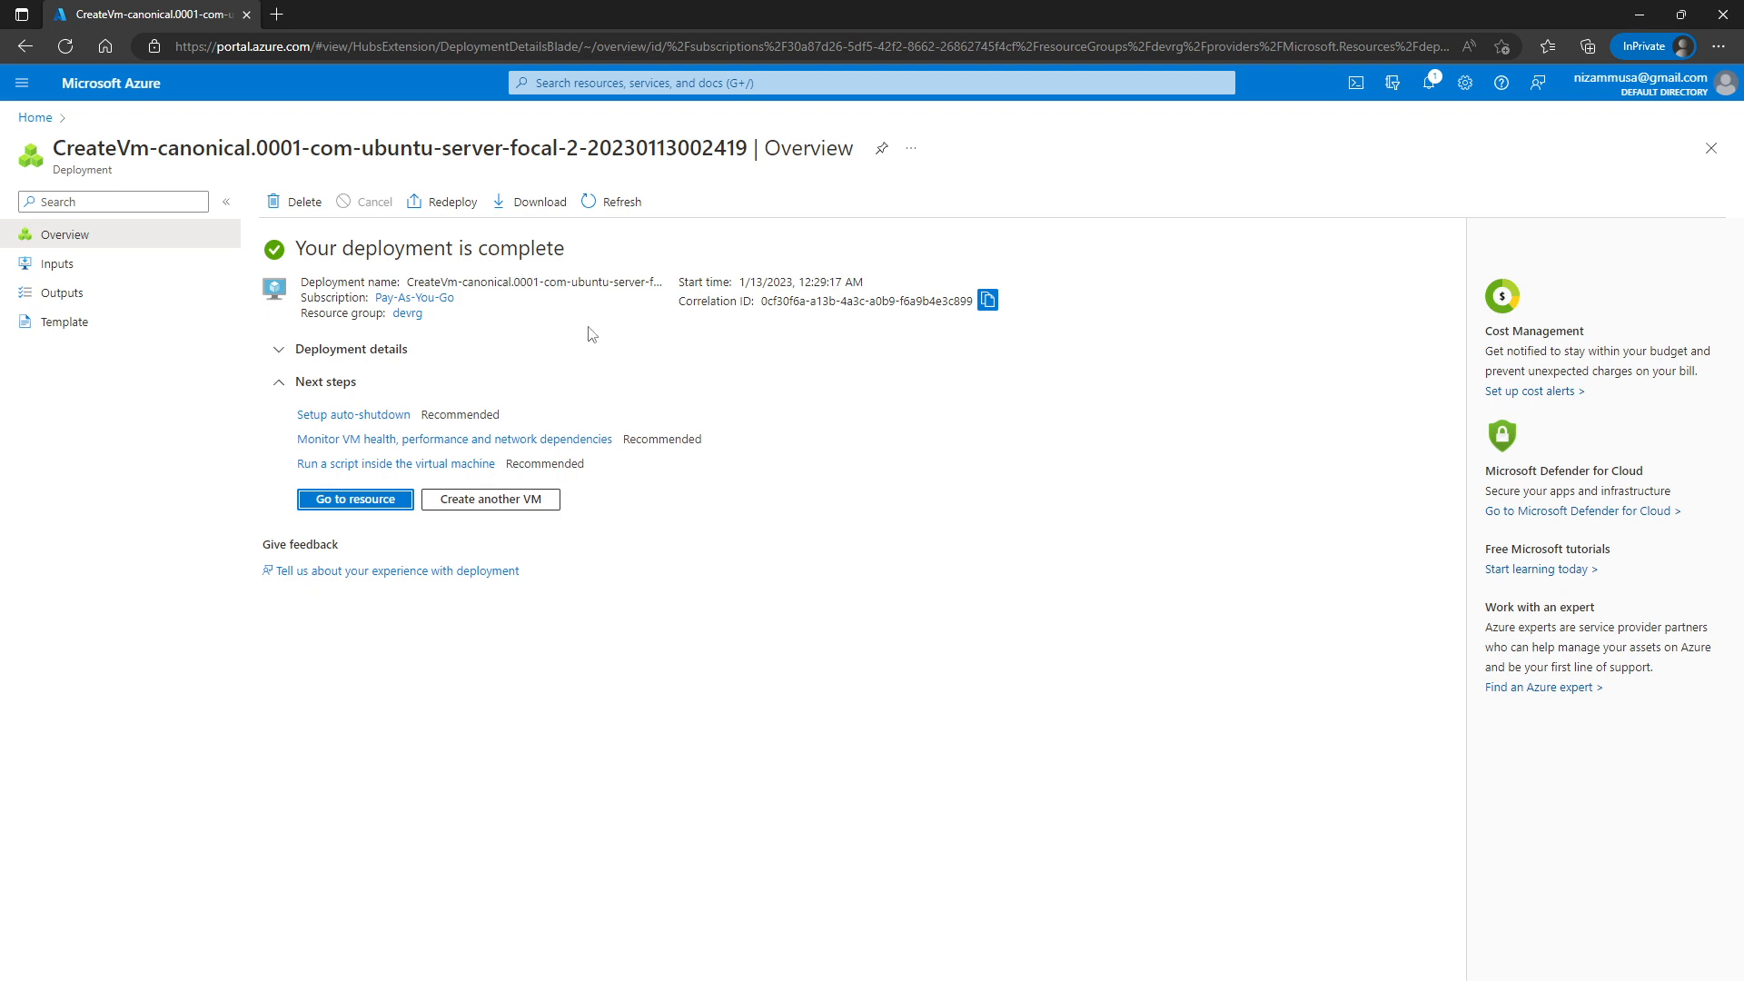
Copy the public IP address of the deployed devvm01 resource and enter it as the host name in PuTTY.
{"action": "left_click", "coordinate": [364, 501]}
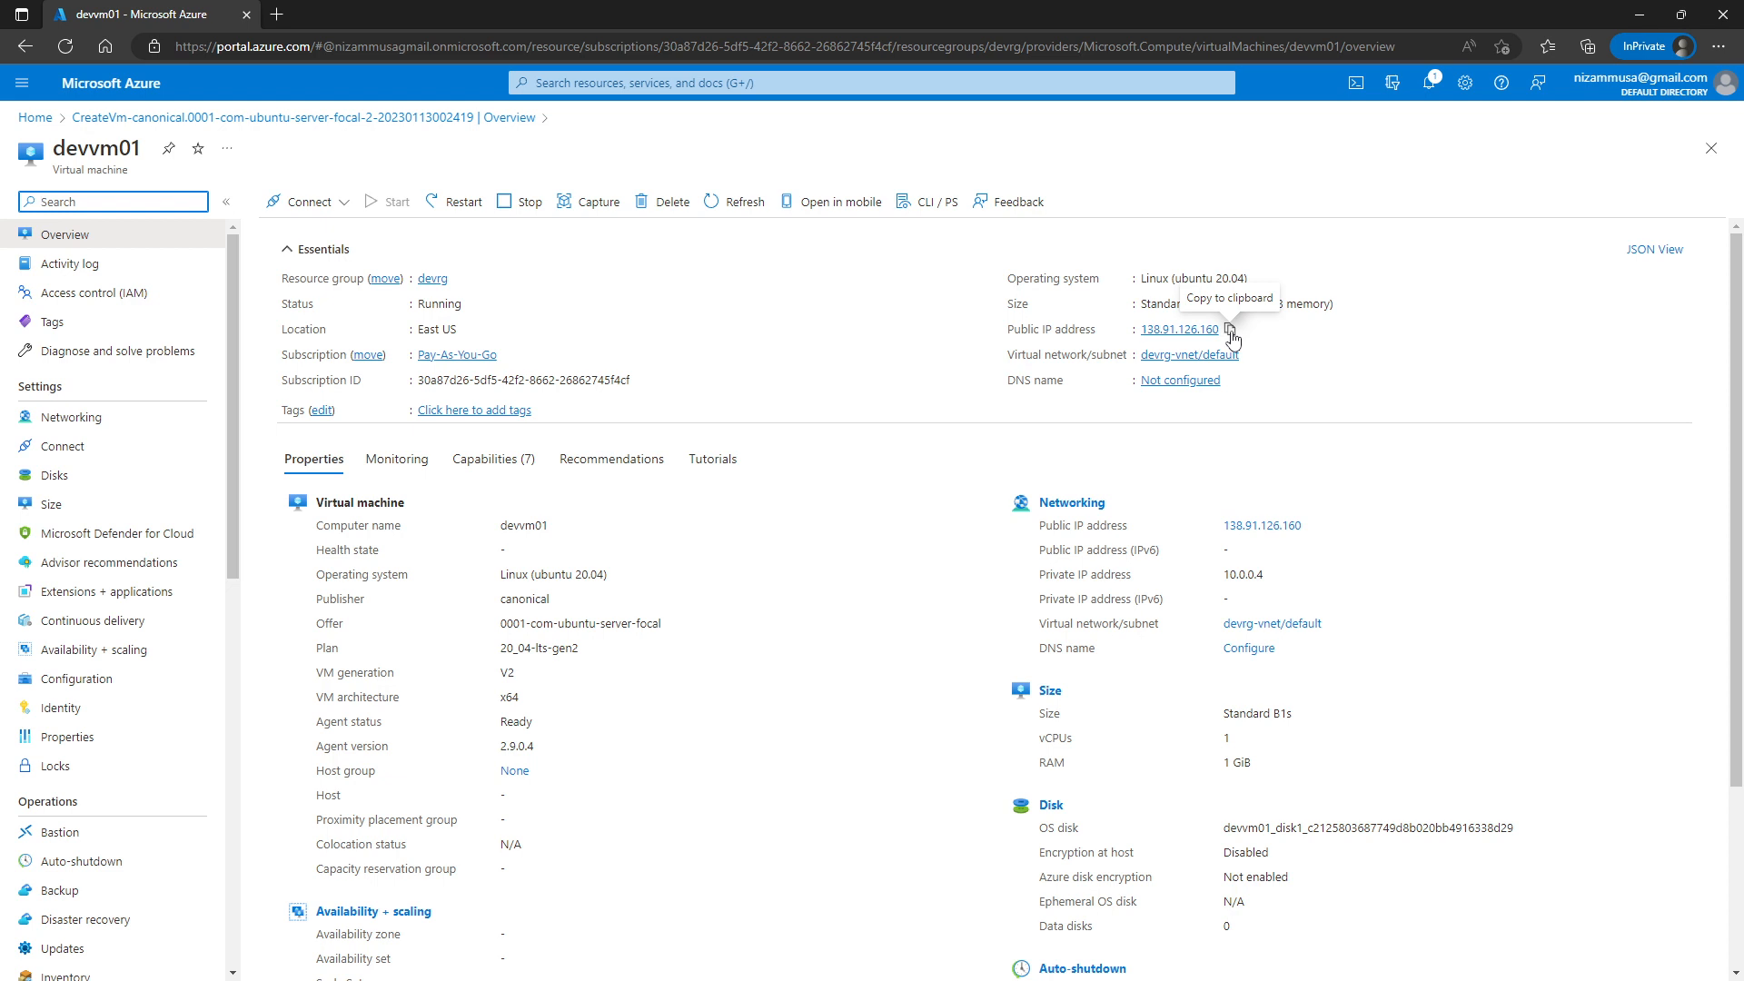
{"action": "left_click", "coordinate": [1230, 331]}
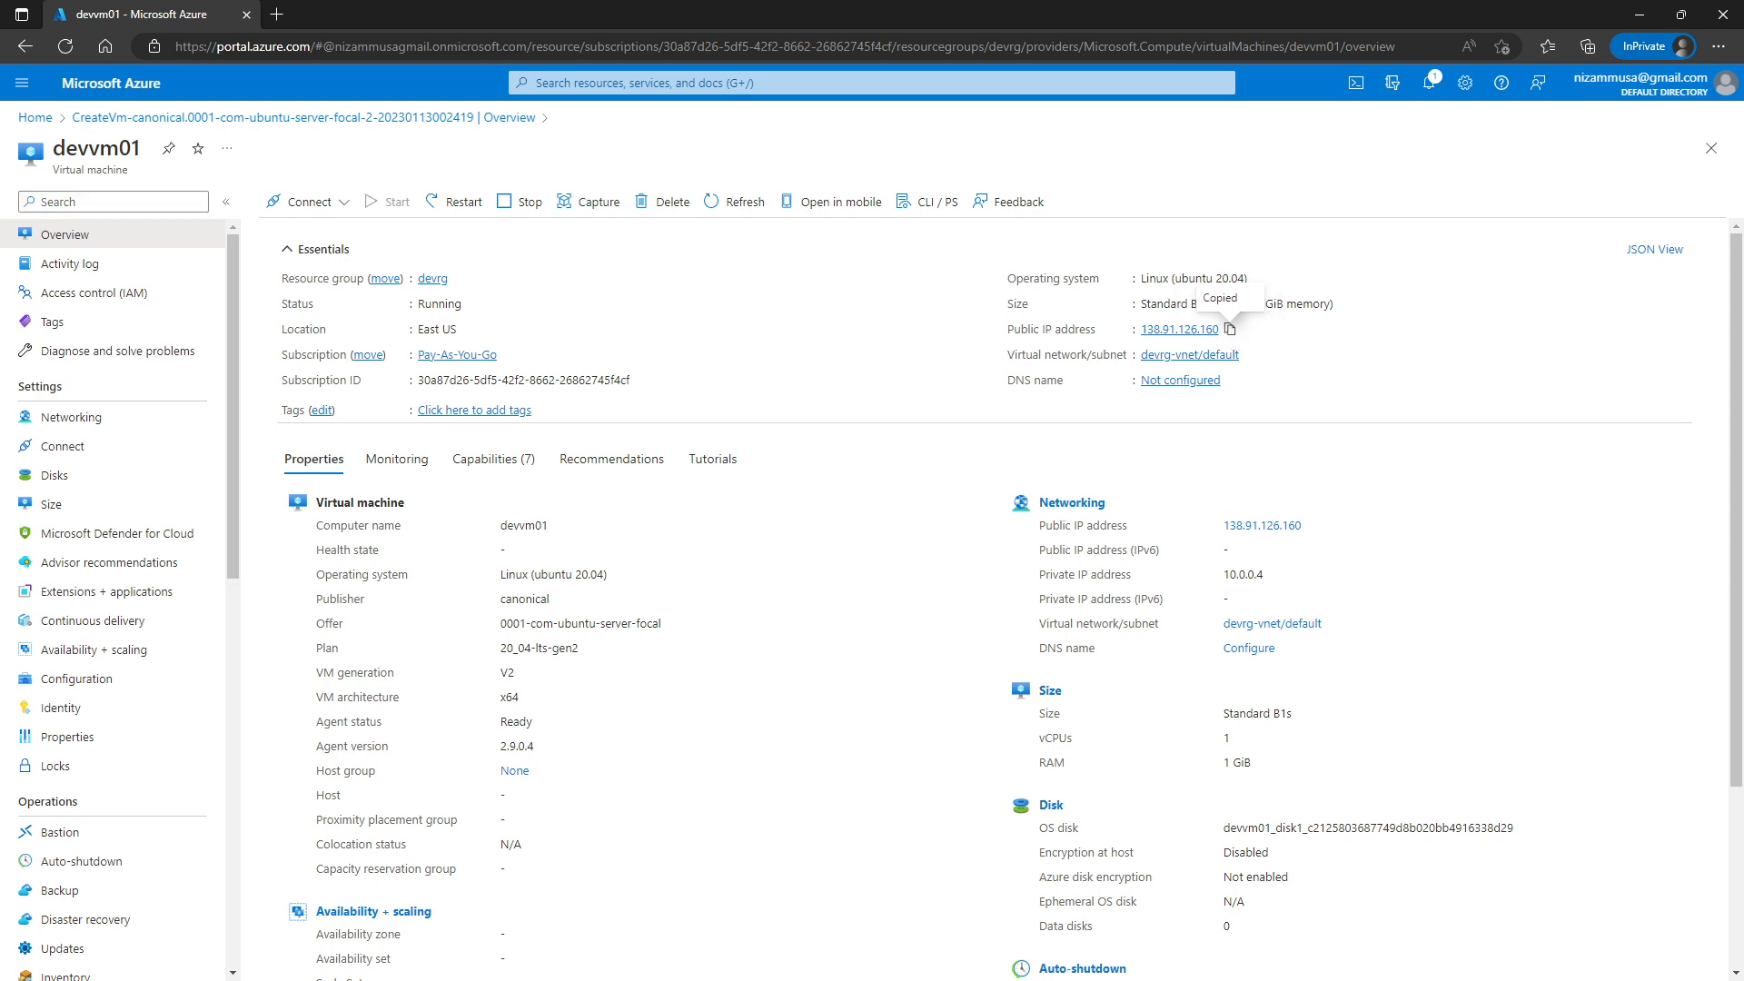
{"action": "key", "text": "alt+Tab"}
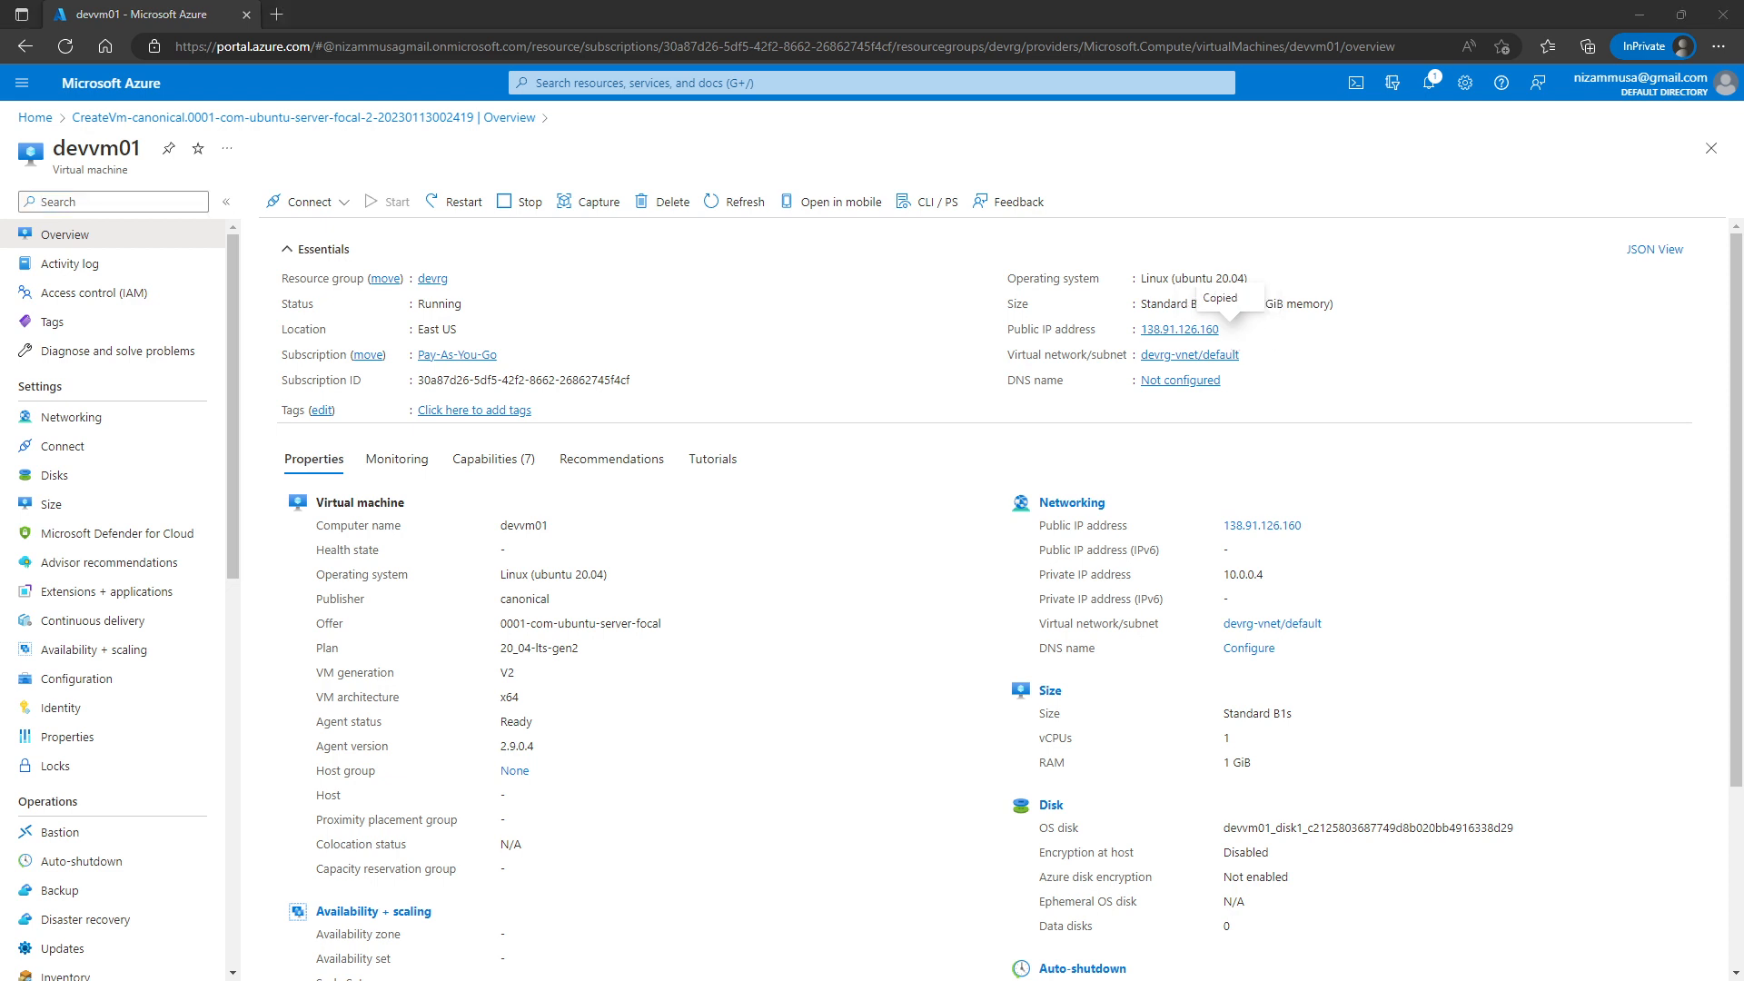
{"action": "left_click_drag", "start_coordinate": [1742, 261], "coordinate": [867, 268]}
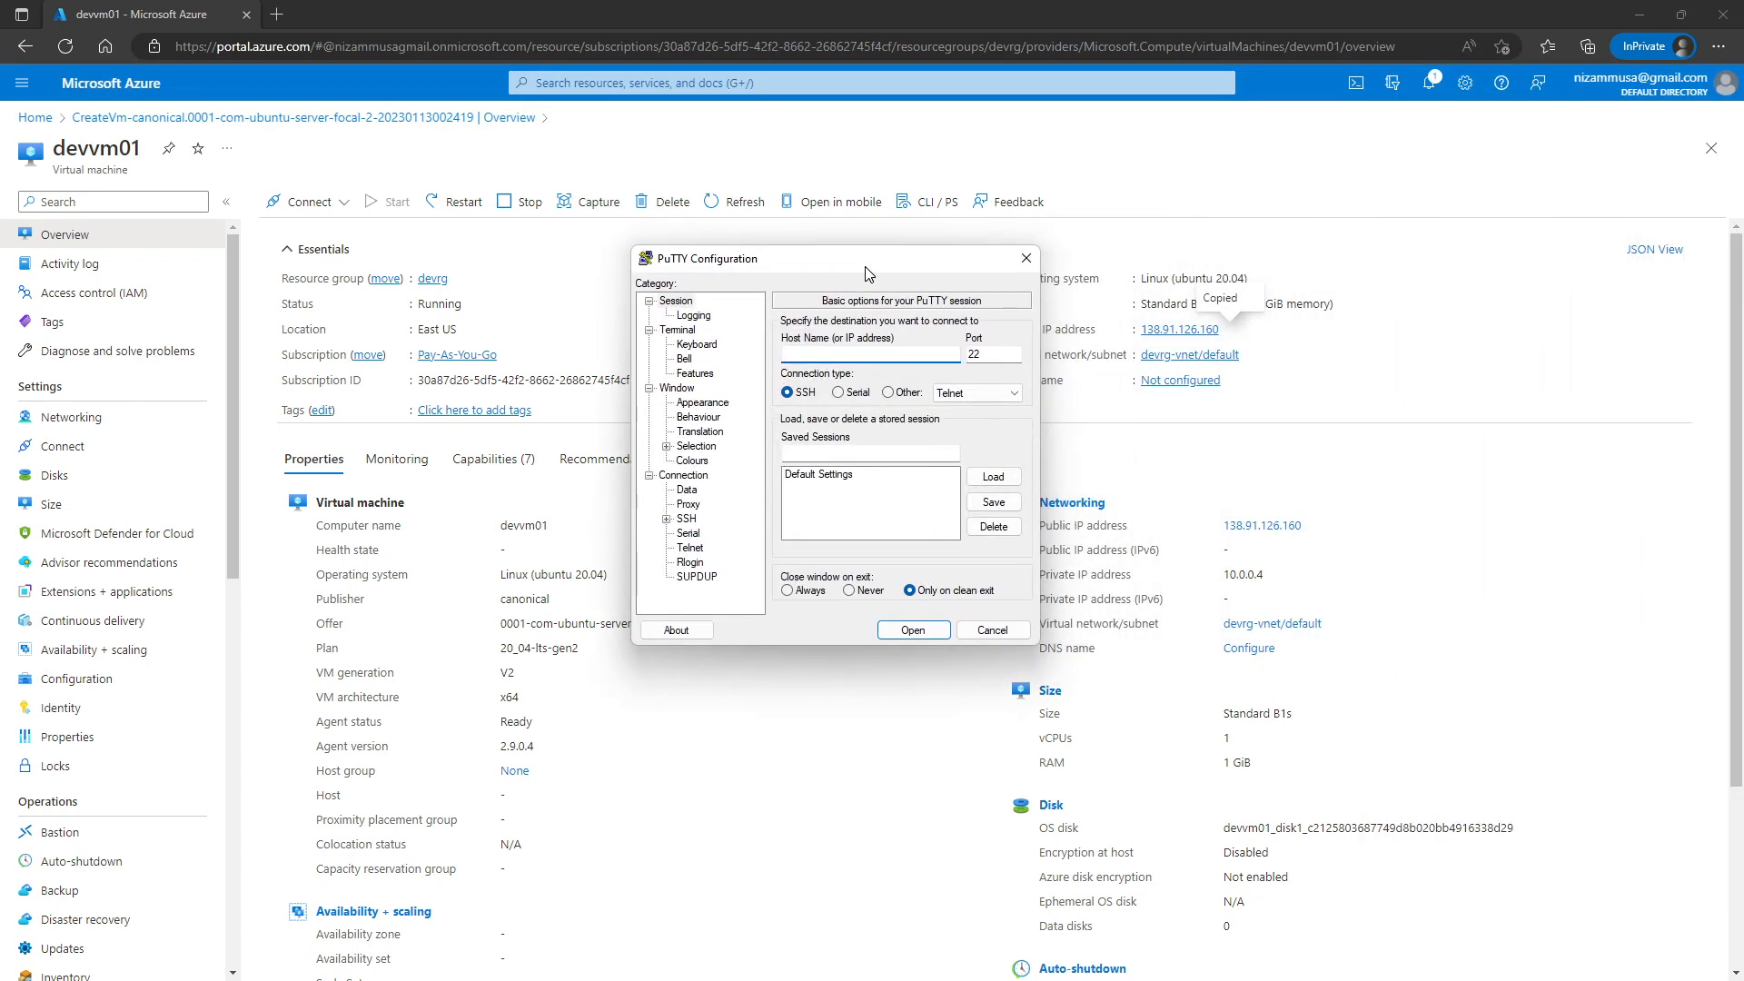
{"action": "right_click", "coordinate": [846, 360]}
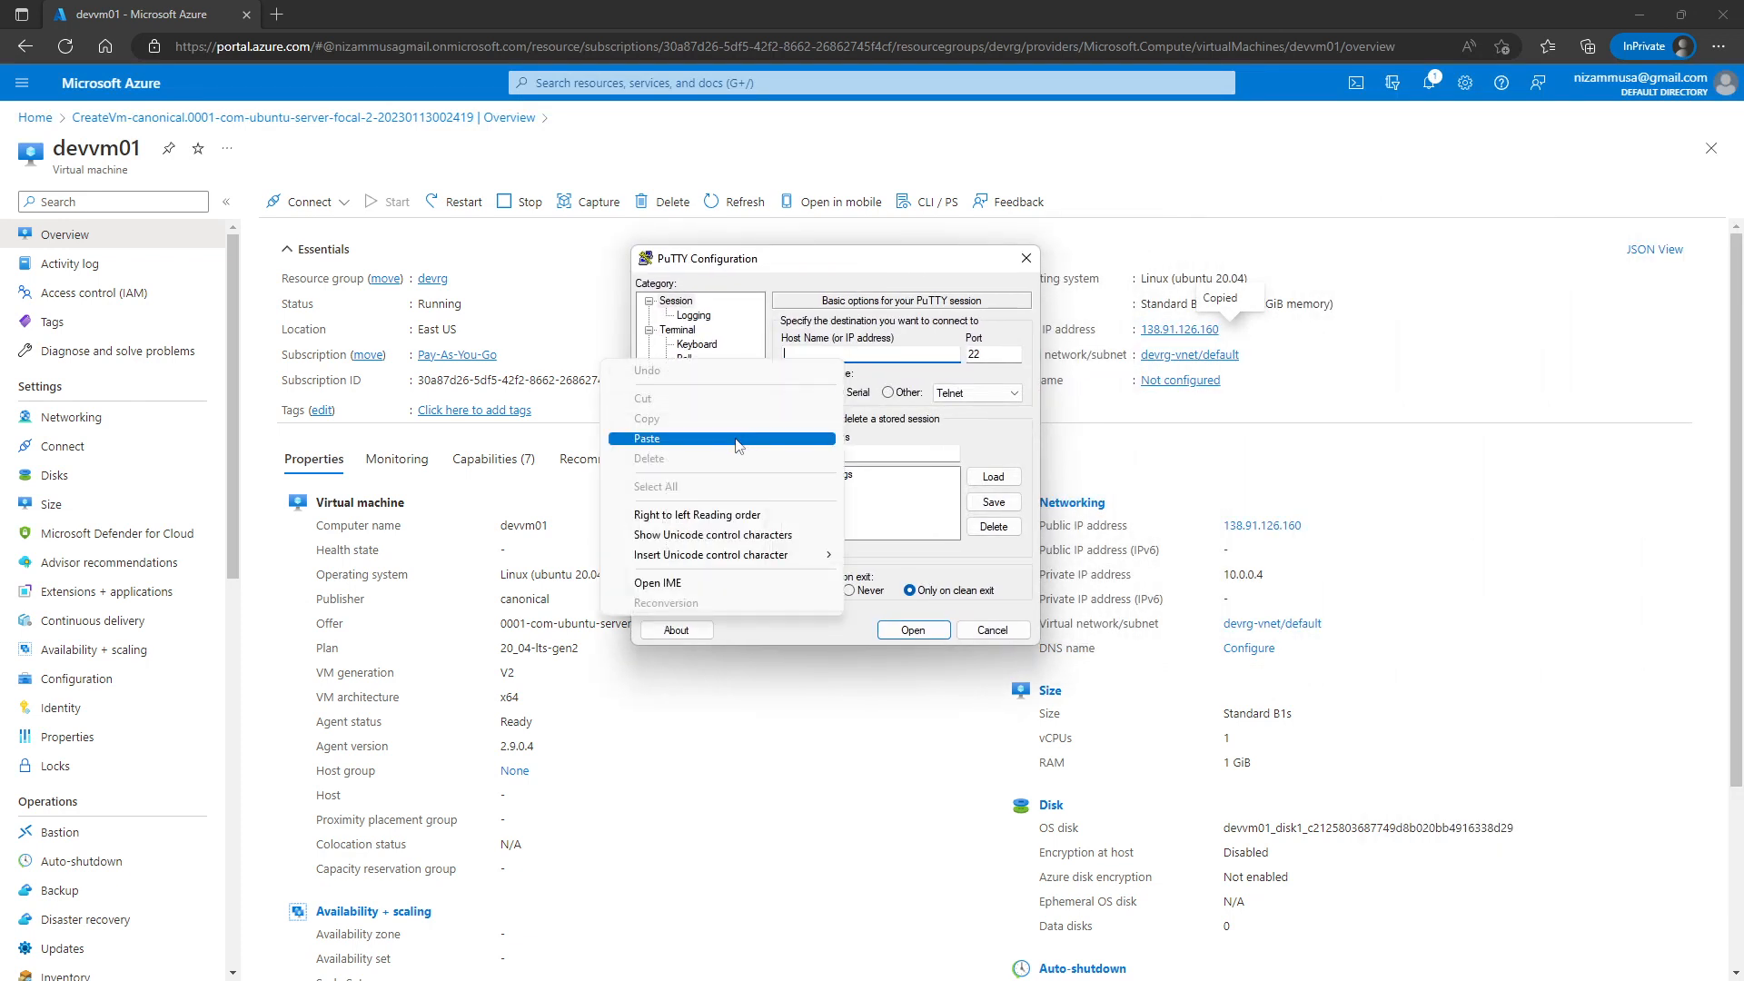
{"action": "left_click", "coordinate": [750, 438]}
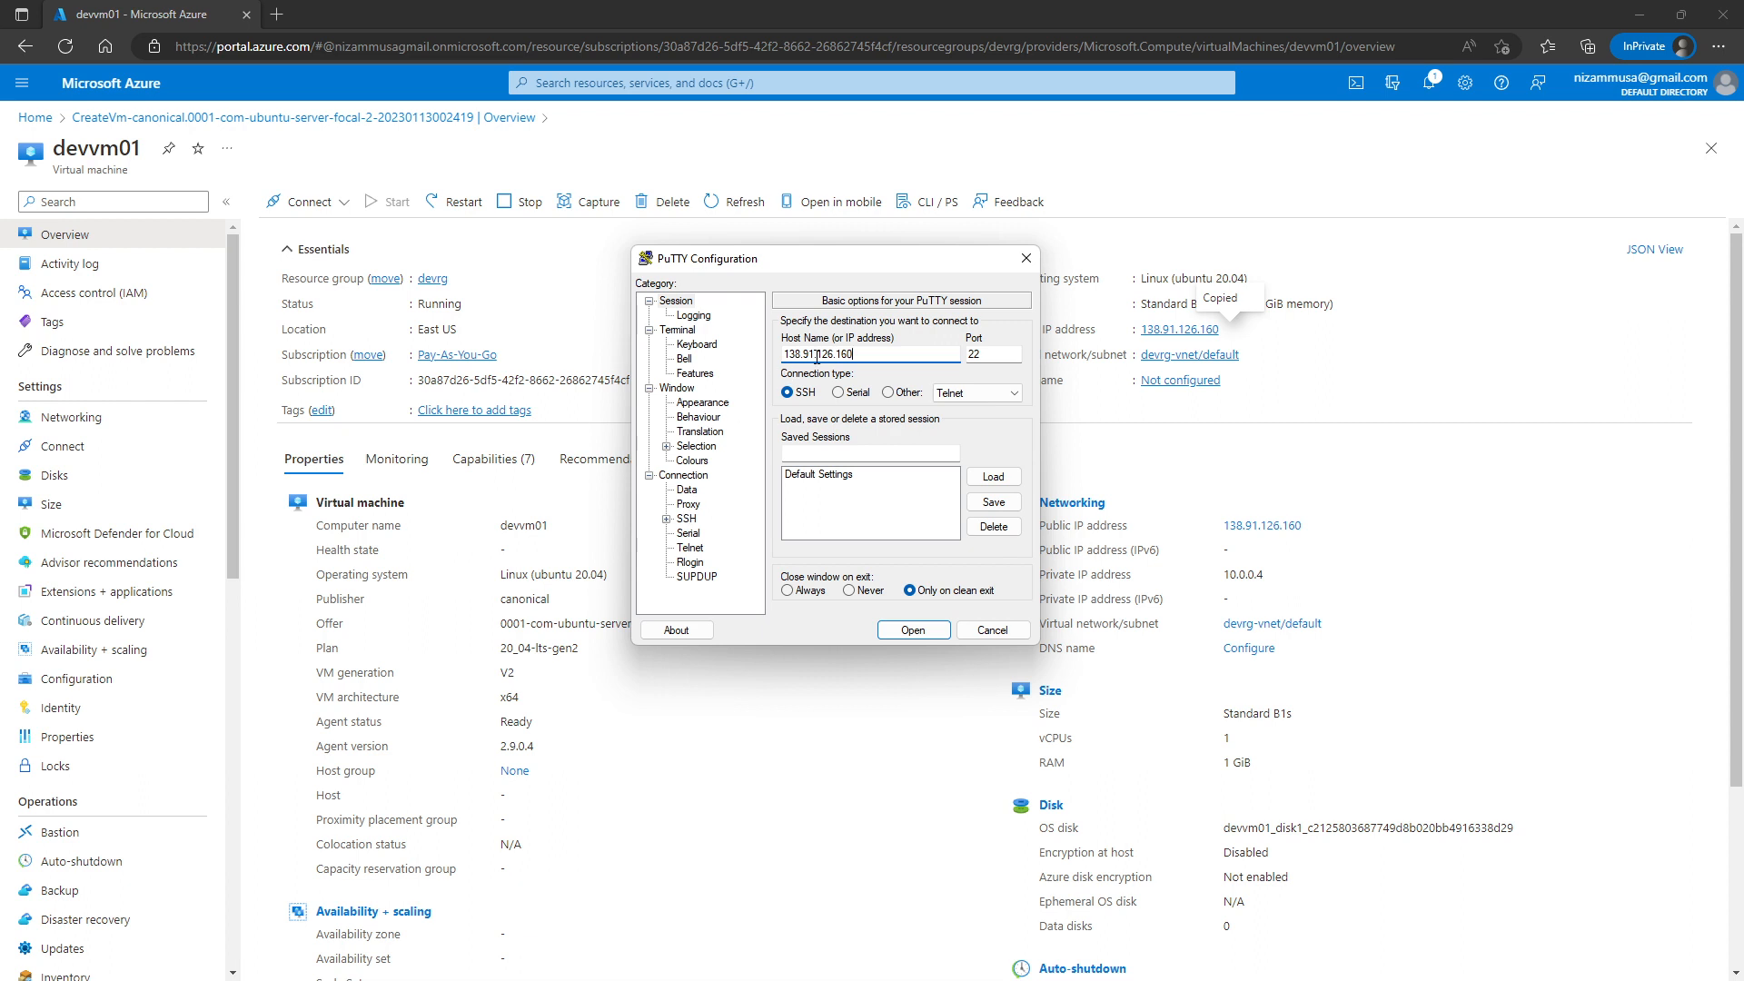
Set devvm01_1.ppk from Downloads as the private key file for the session's SSH authentication credentials.
{"action": "left_click", "coordinate": [666, 518]}
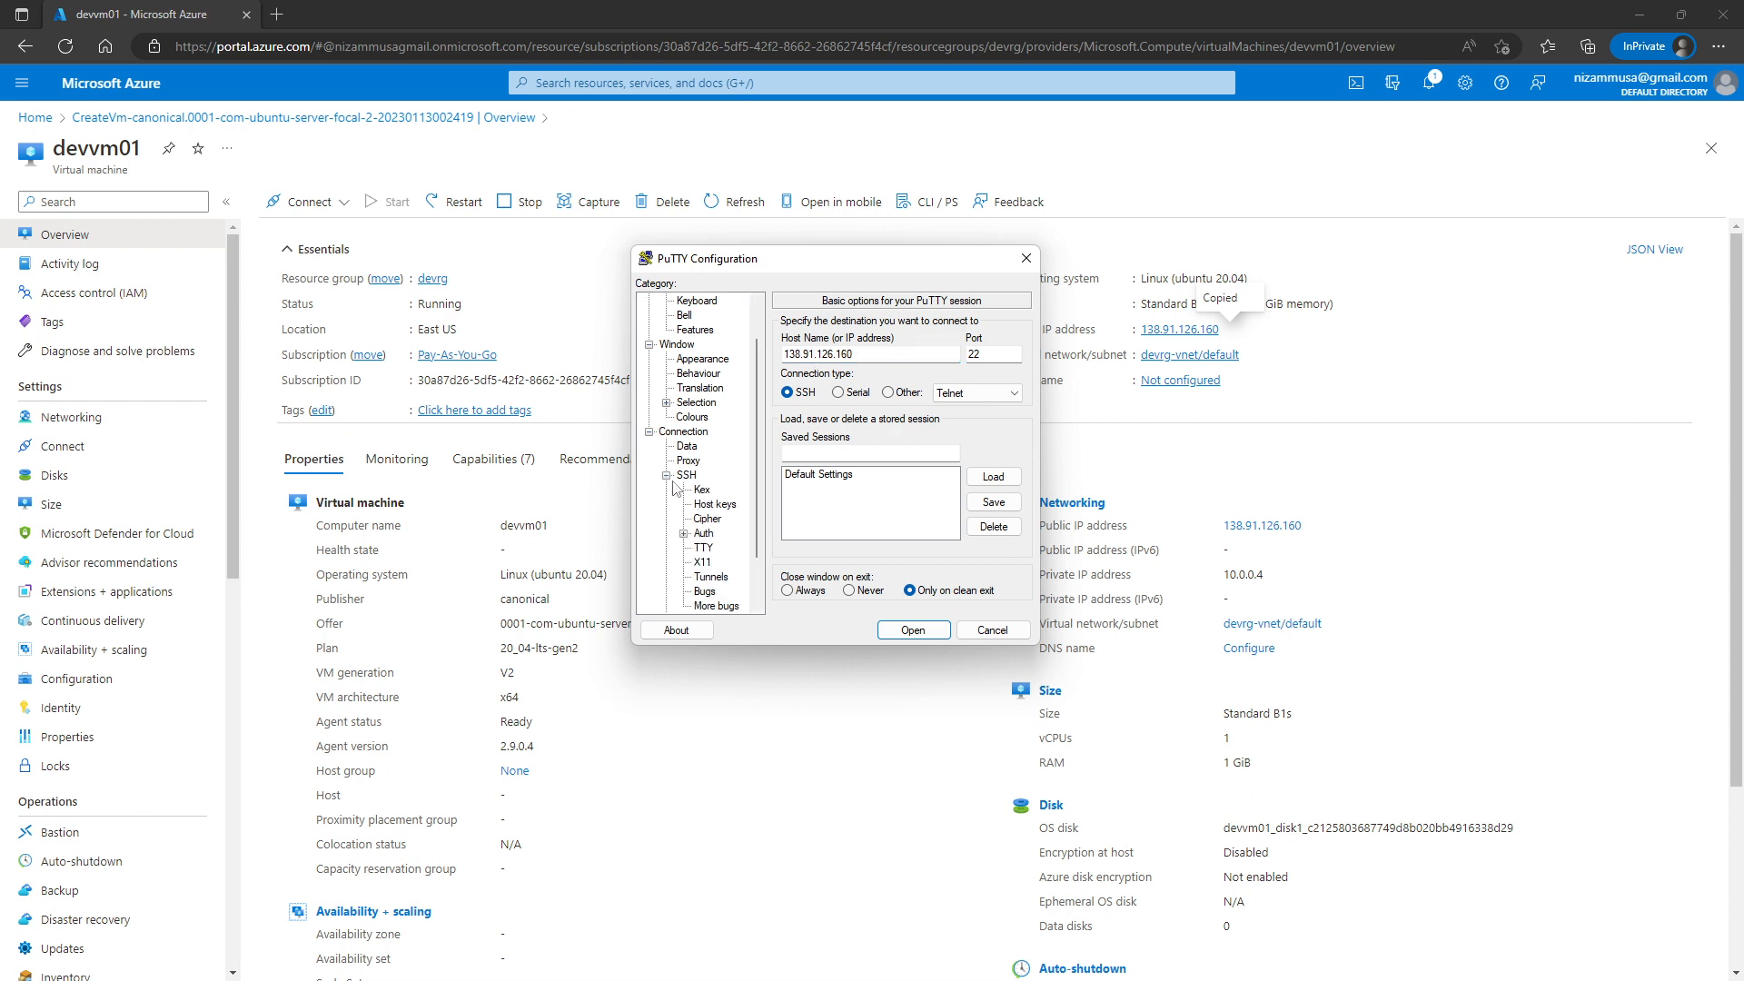
{"action": "left_click", "coordinate": [684, 534]}
{"action": "left_click", "coordinate": [729, 549]}
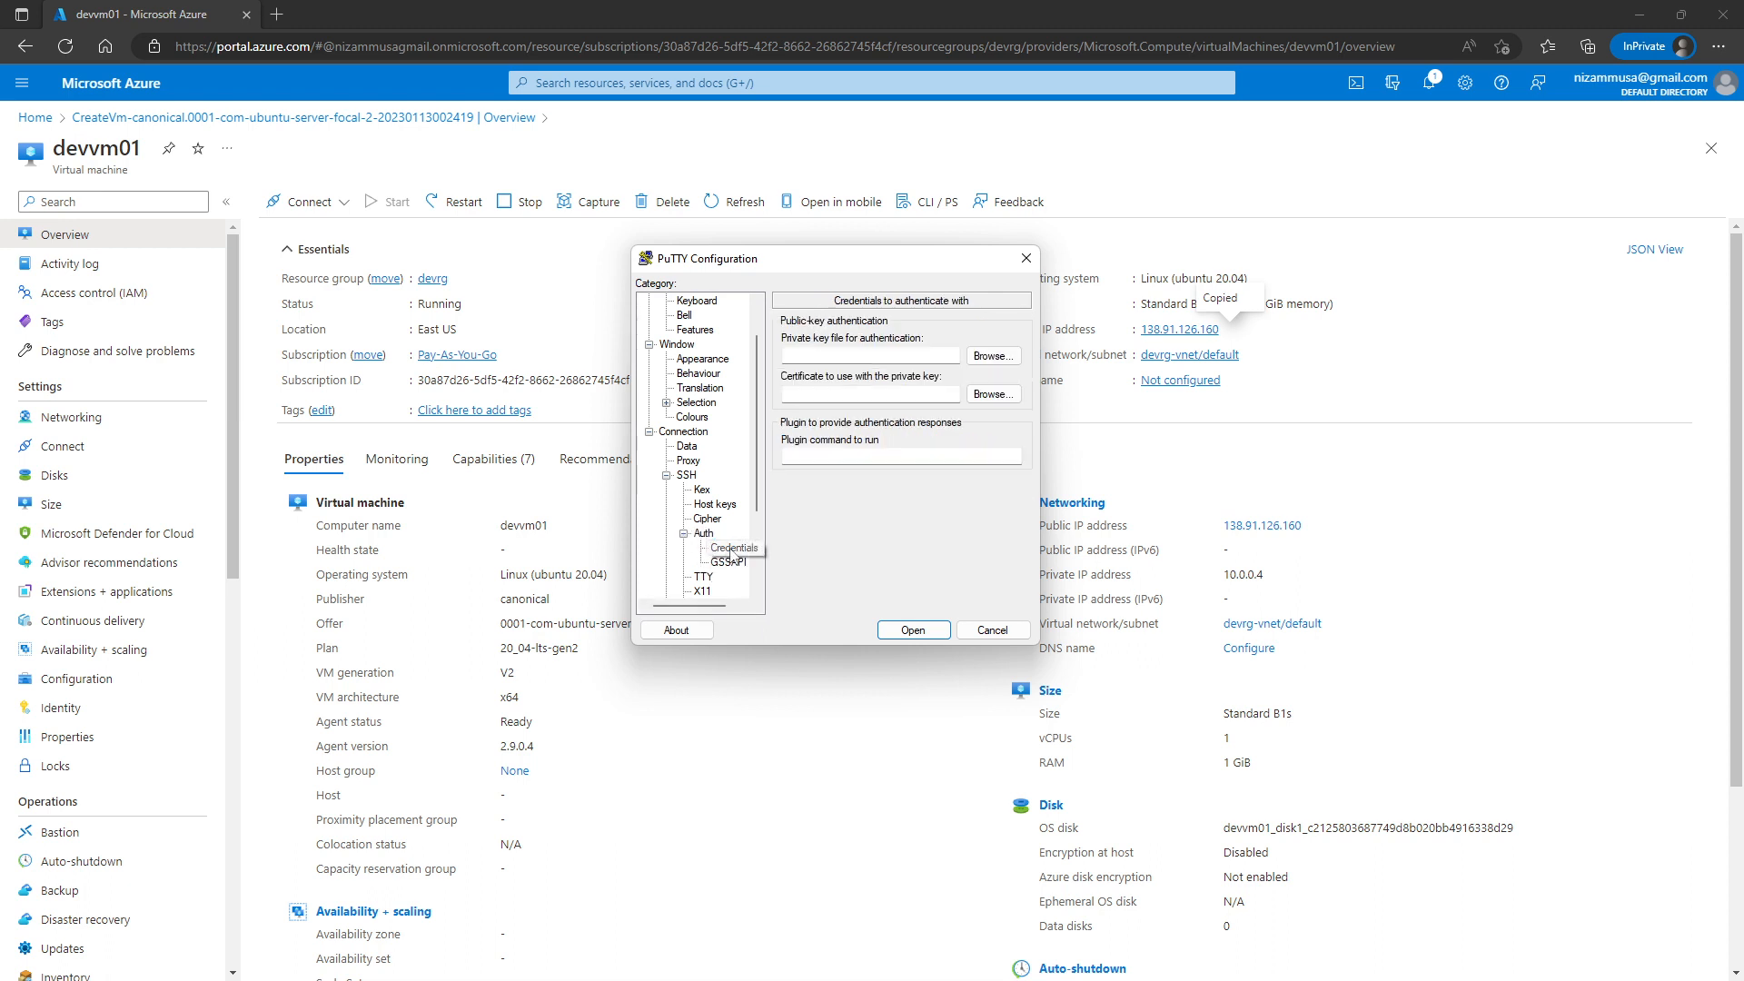
{"action": "left_click", "coordinate": [999, 361]}
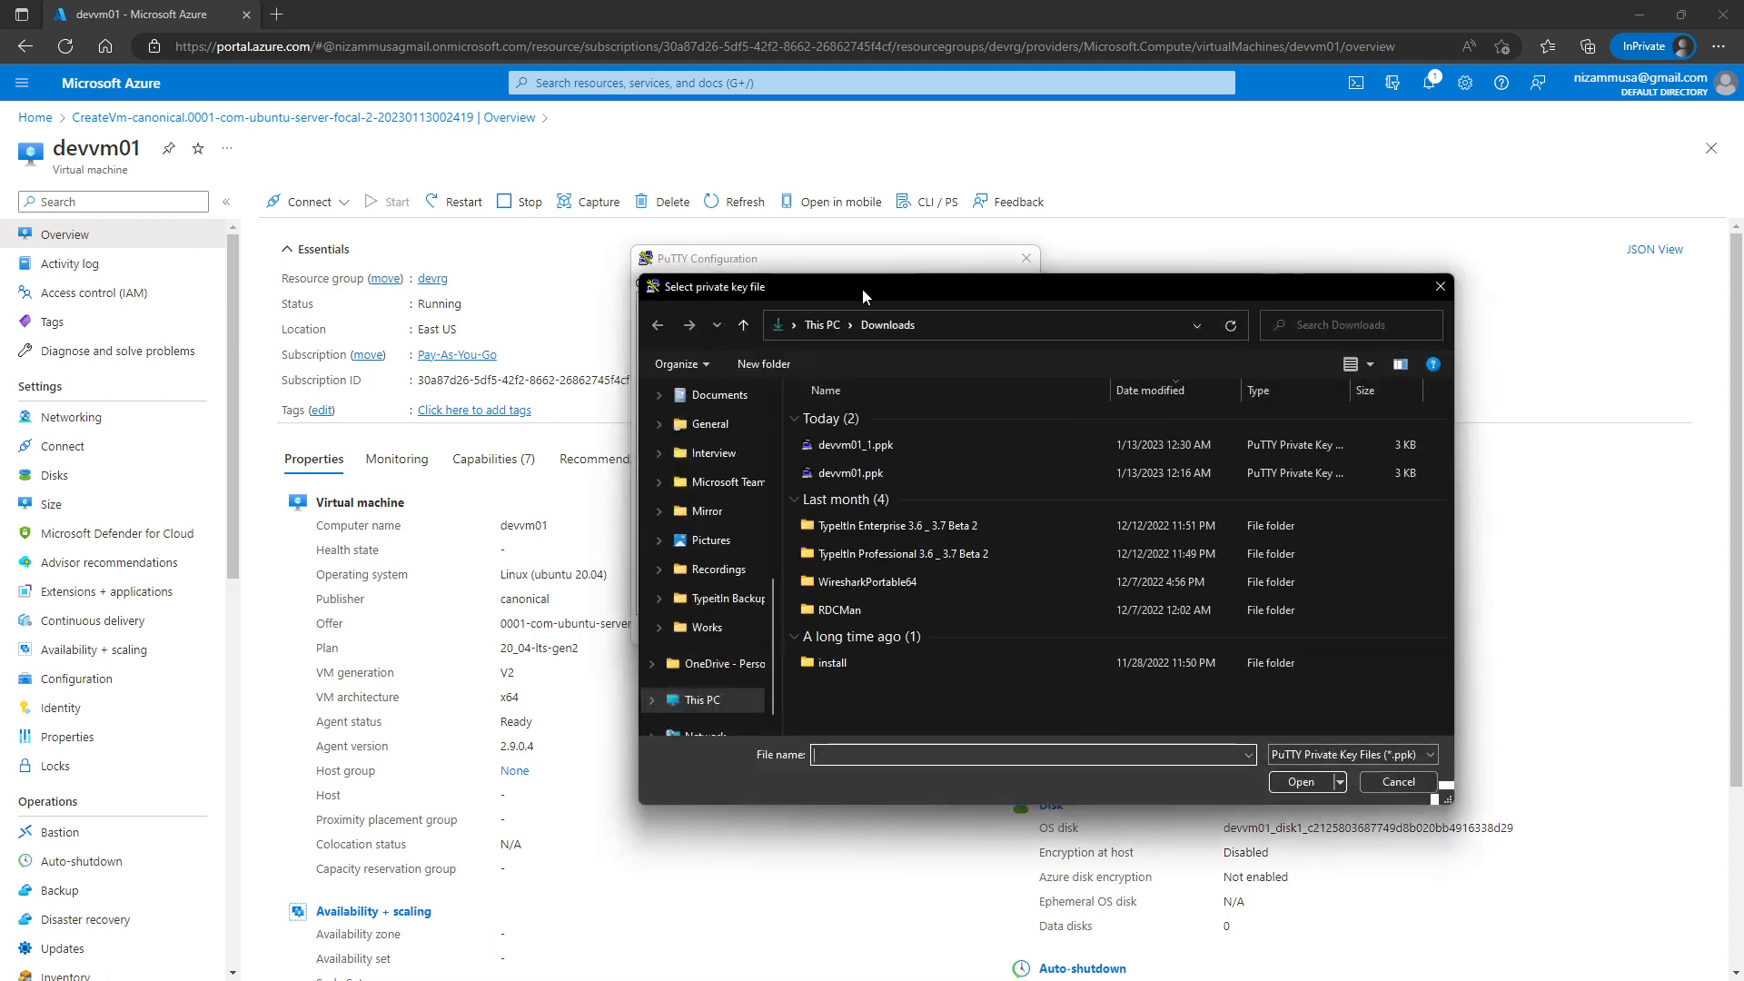
{"action": "left_click", "coordinate": [872, 445]}
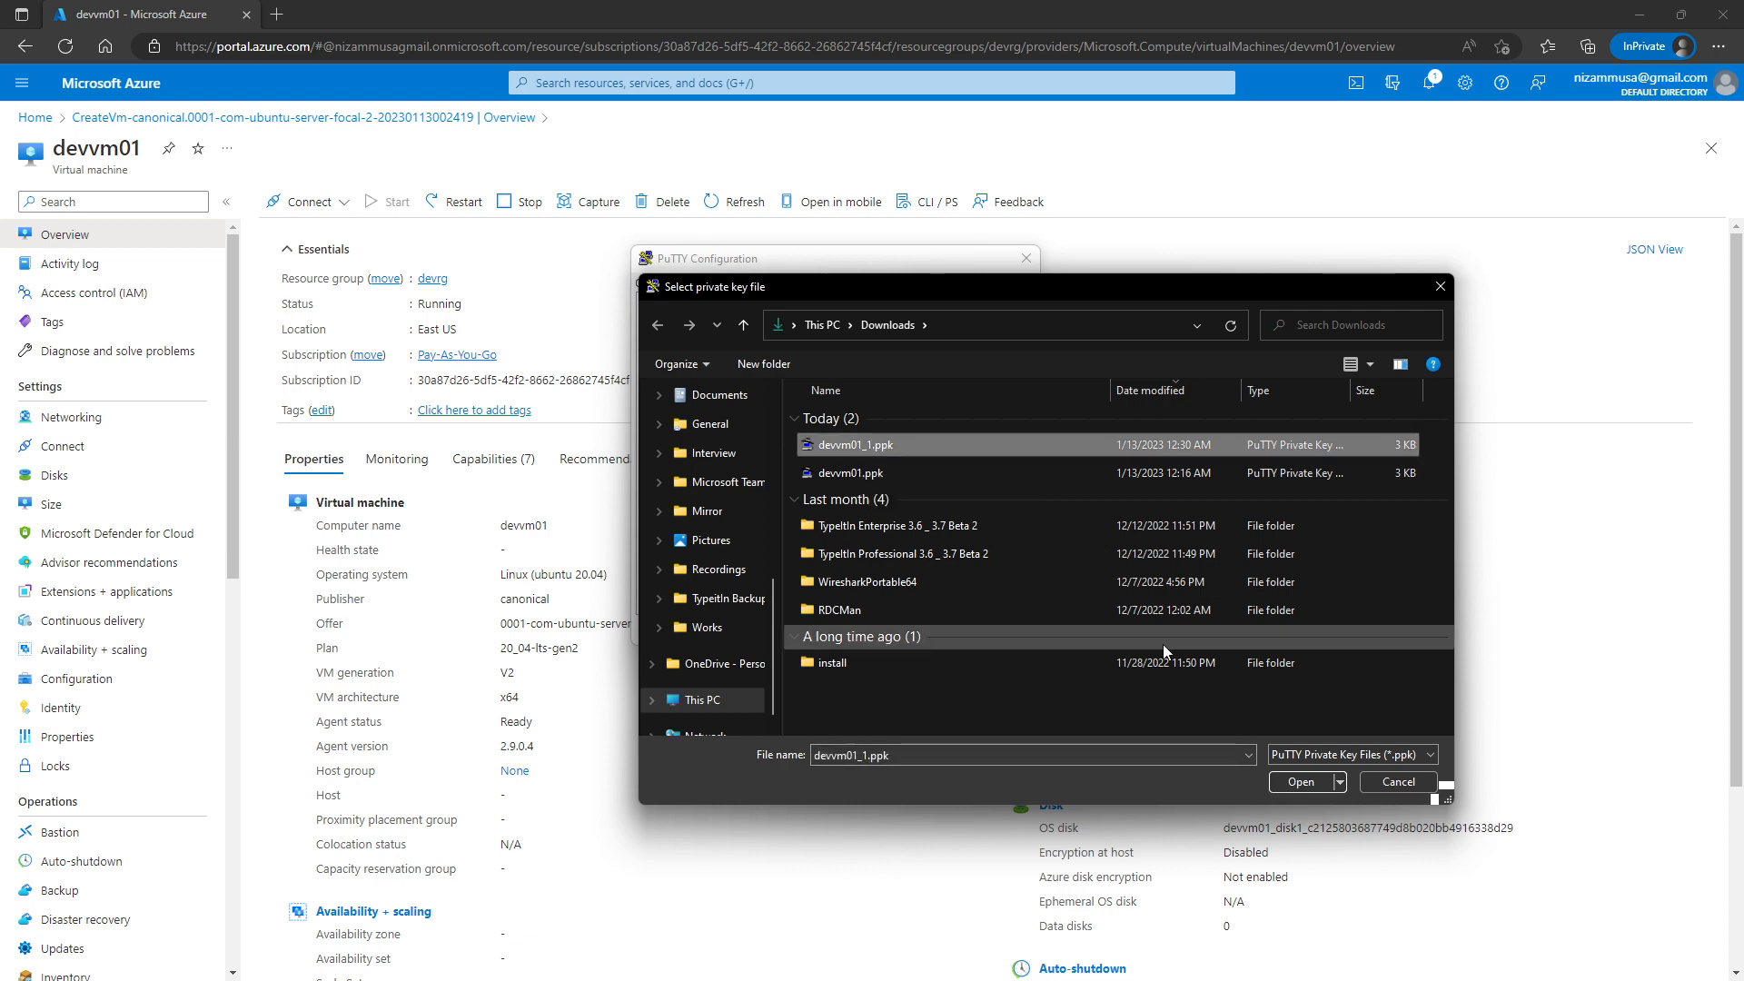
{"action": "left_click", "coordinate": [1299, 782]}
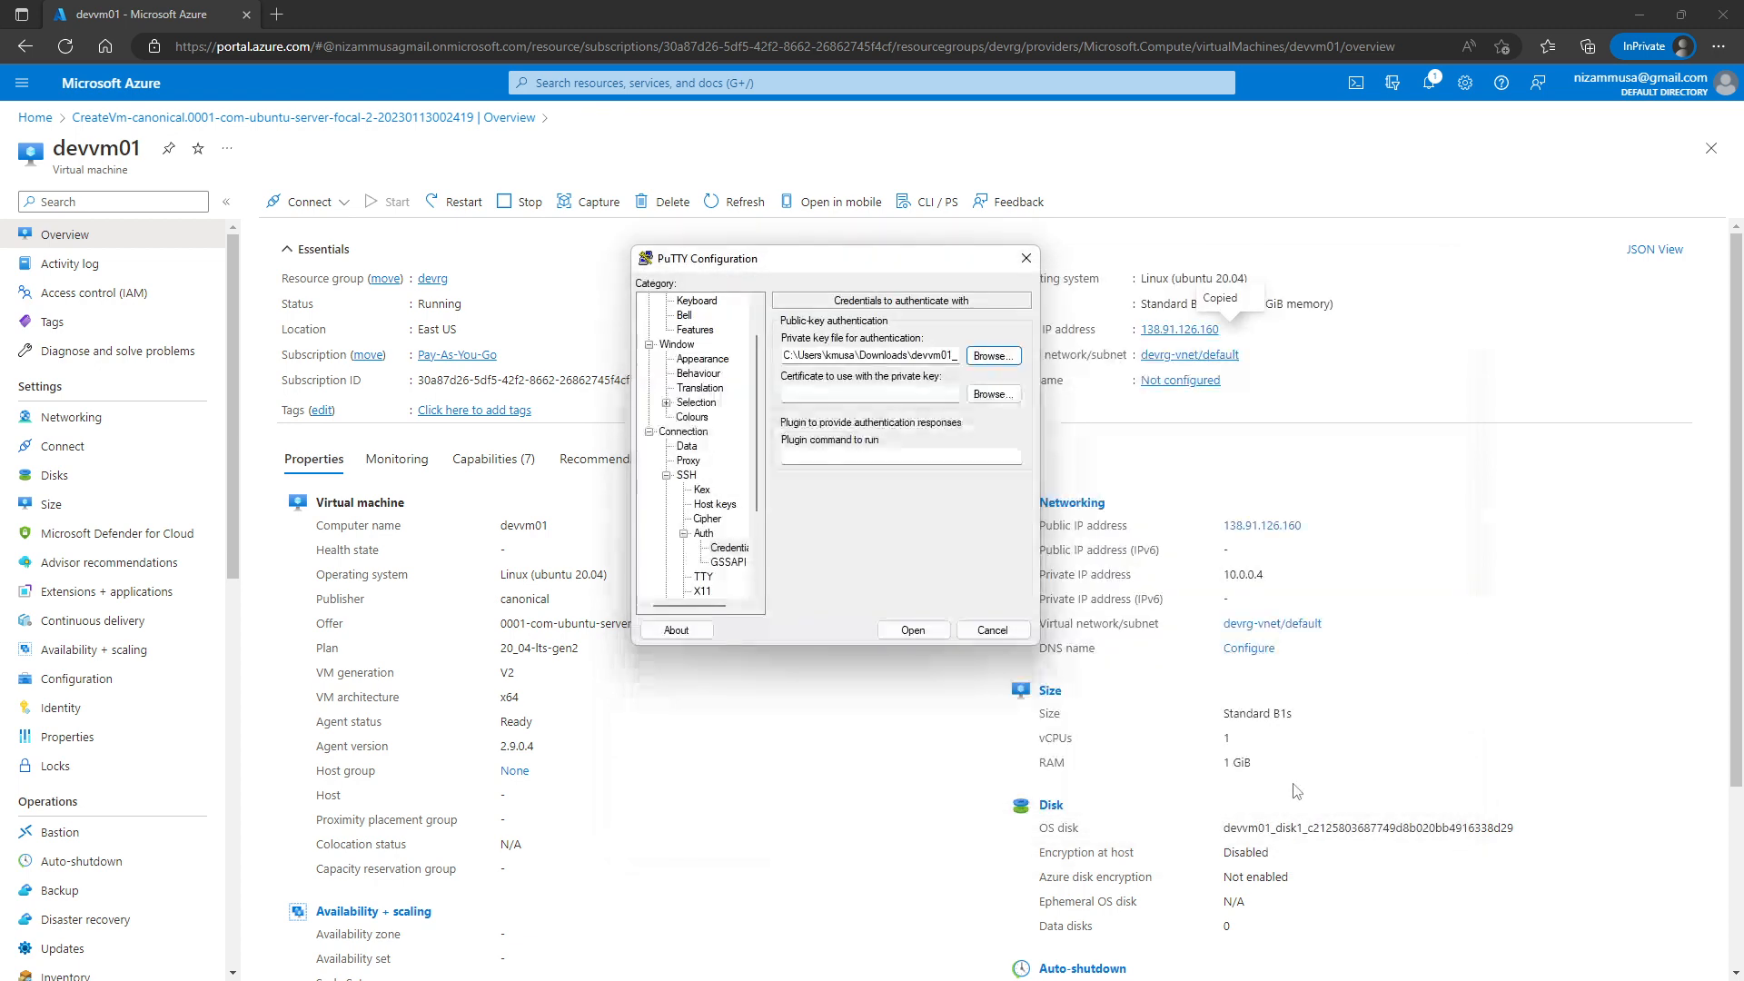
Open the SSH session to the virtual machine and log in as azureuser.
{"action": "left_click", "coordinate": [913, 634]}
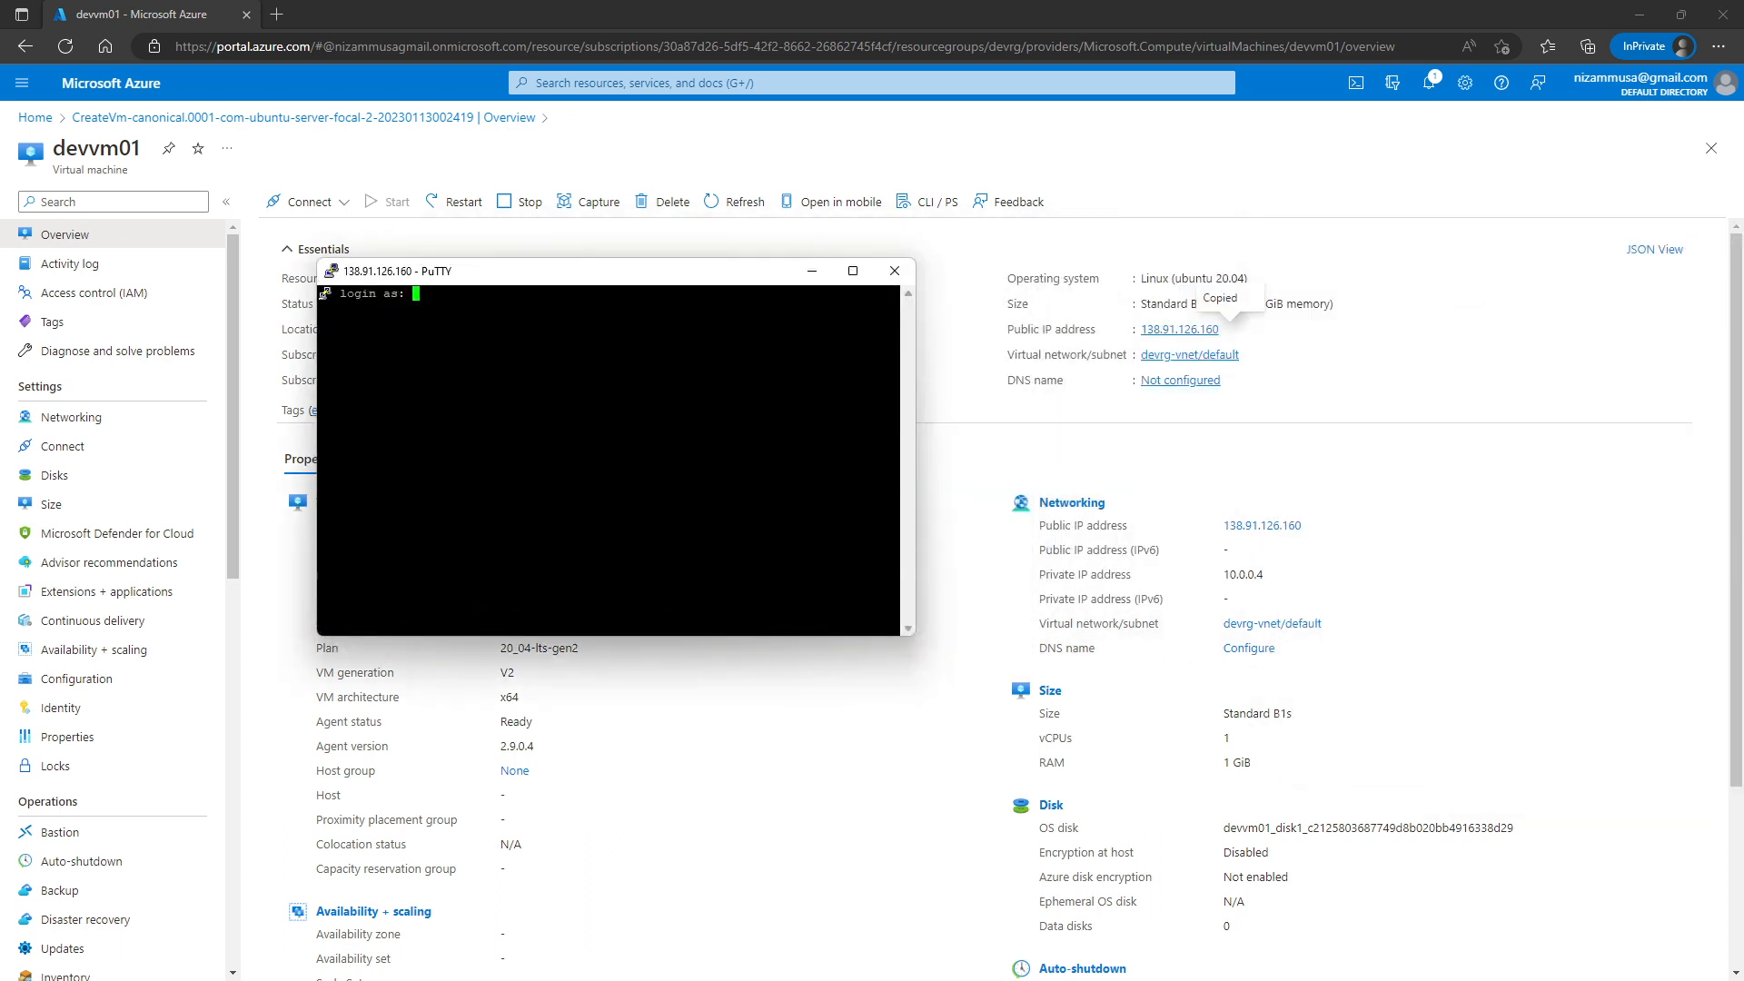
{"action": "type", "text": "azure"}
{"action": "type", "text": "user"}
{"action": "key", "text": "Return"}
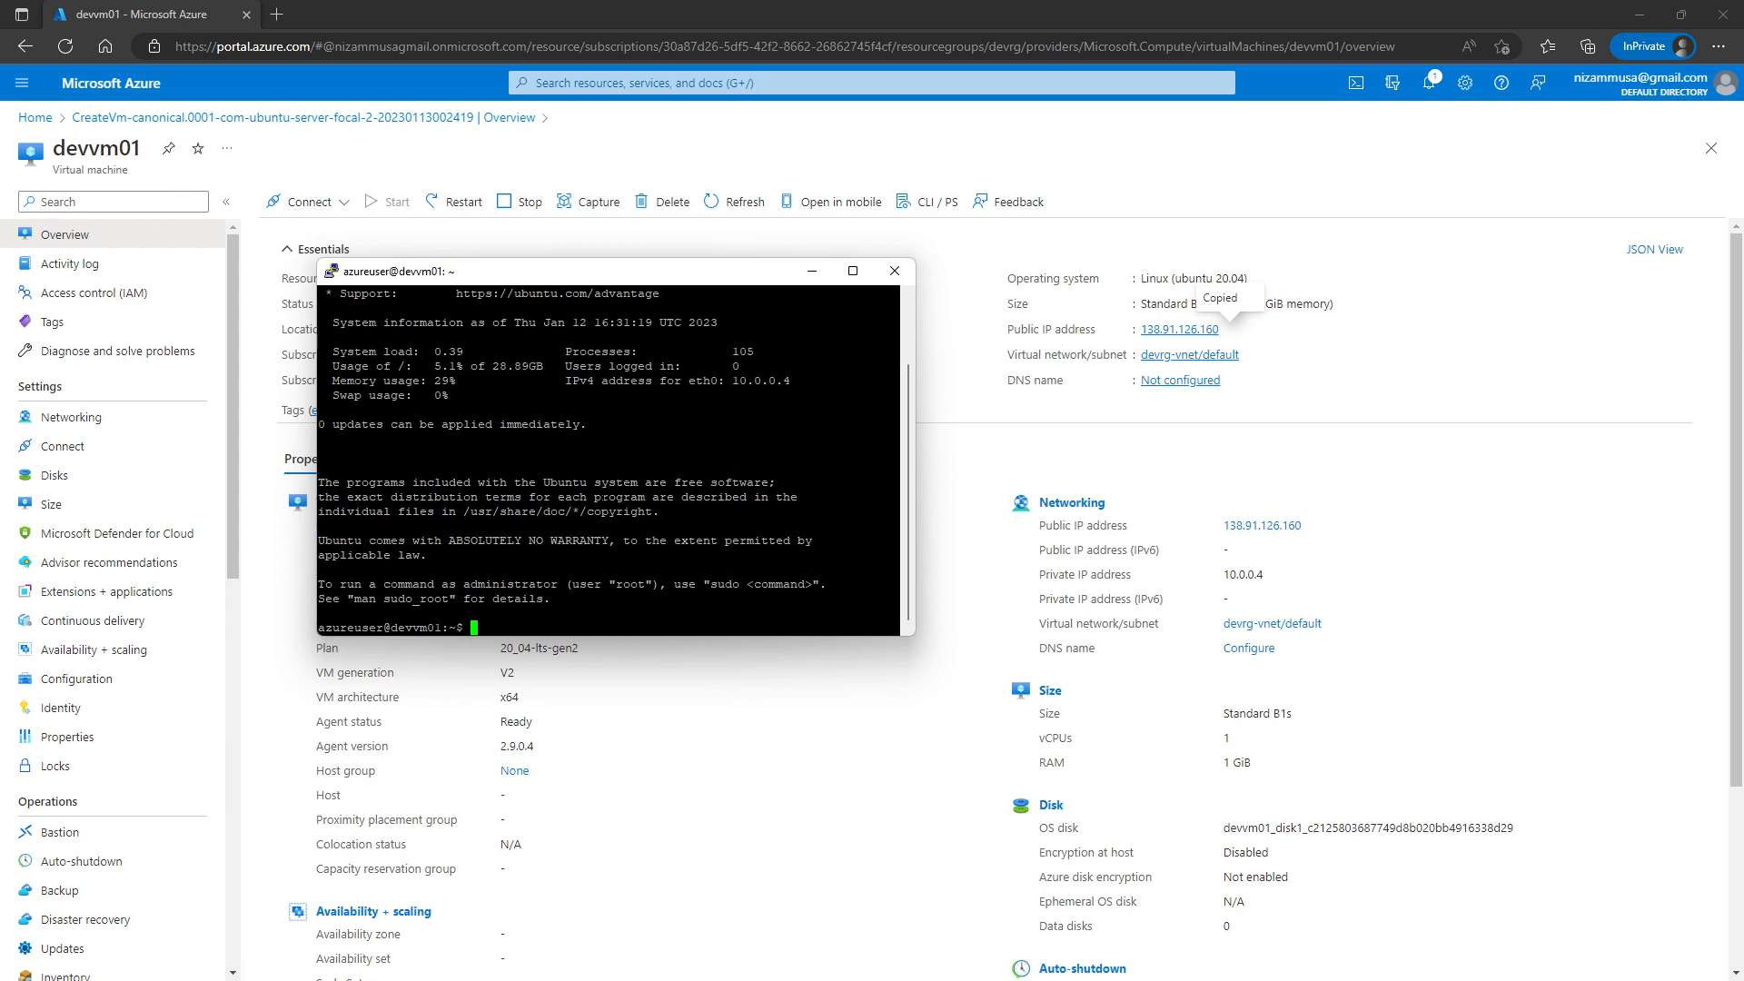
Check the virtual machine's disk usage with df -Ph and its memory with free -m.
{"action": "type", "text": "df -Ph"}
{"action": "key", "text": "Return"}
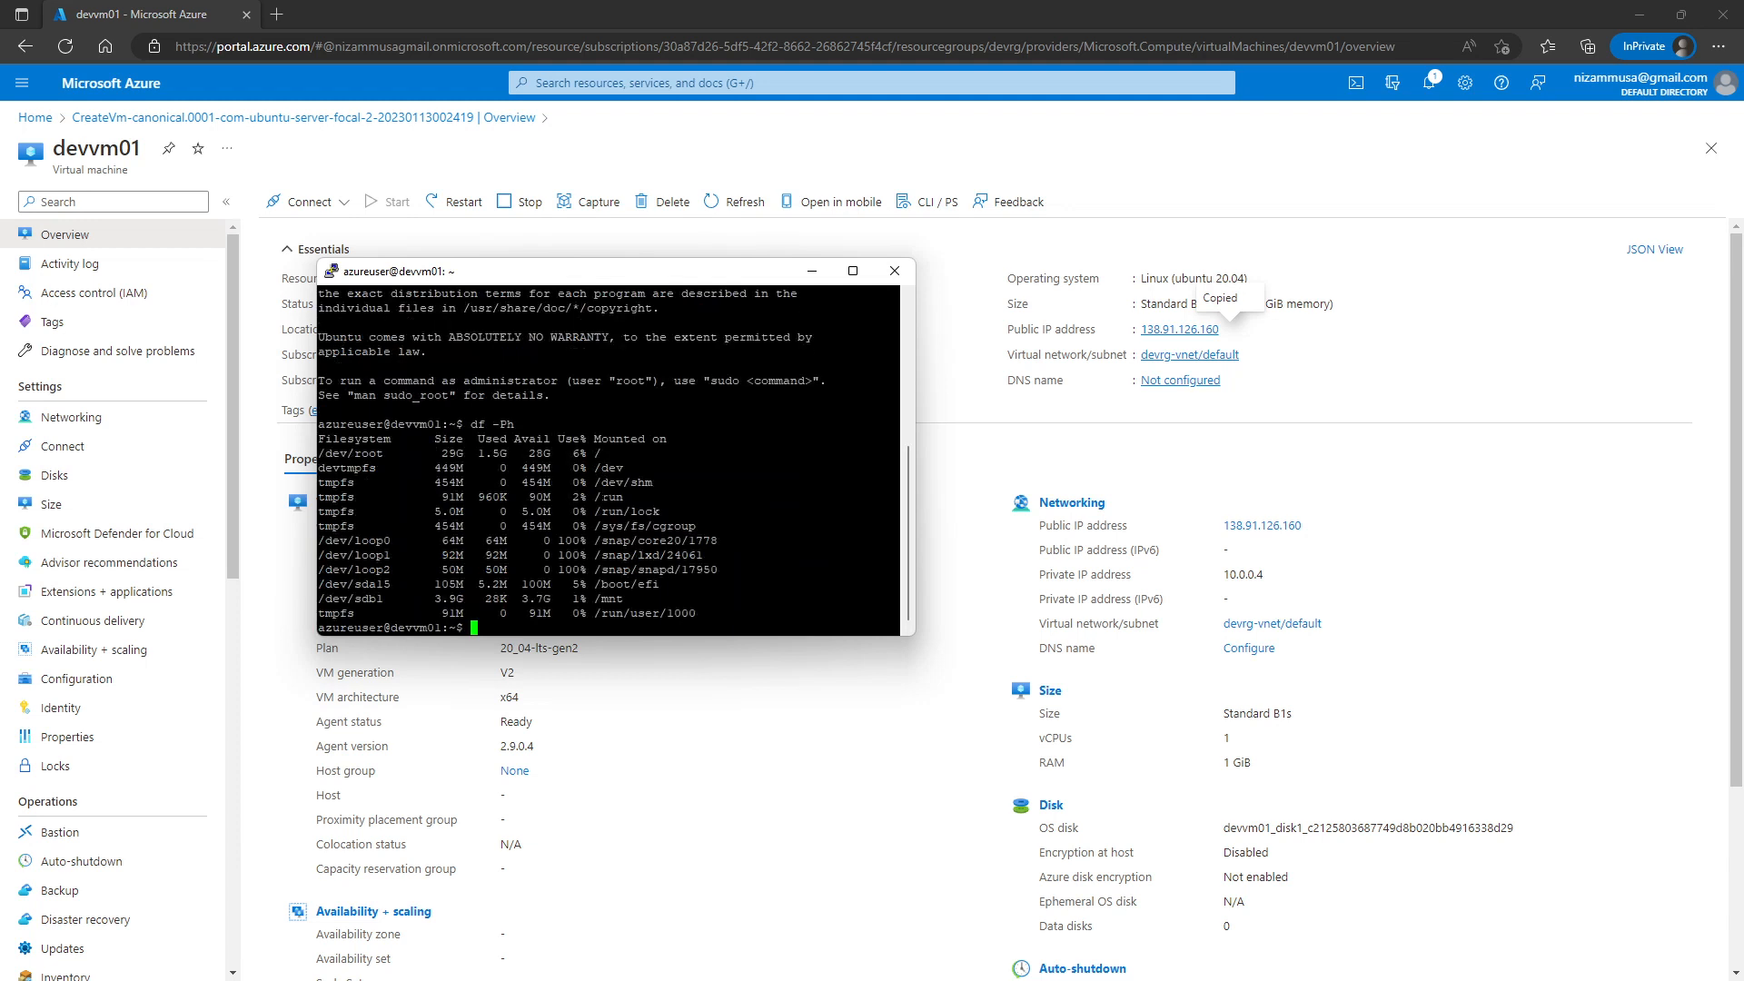
{"action": "type", "text": "free -m"}
{"action": "key", "text": "Return"}
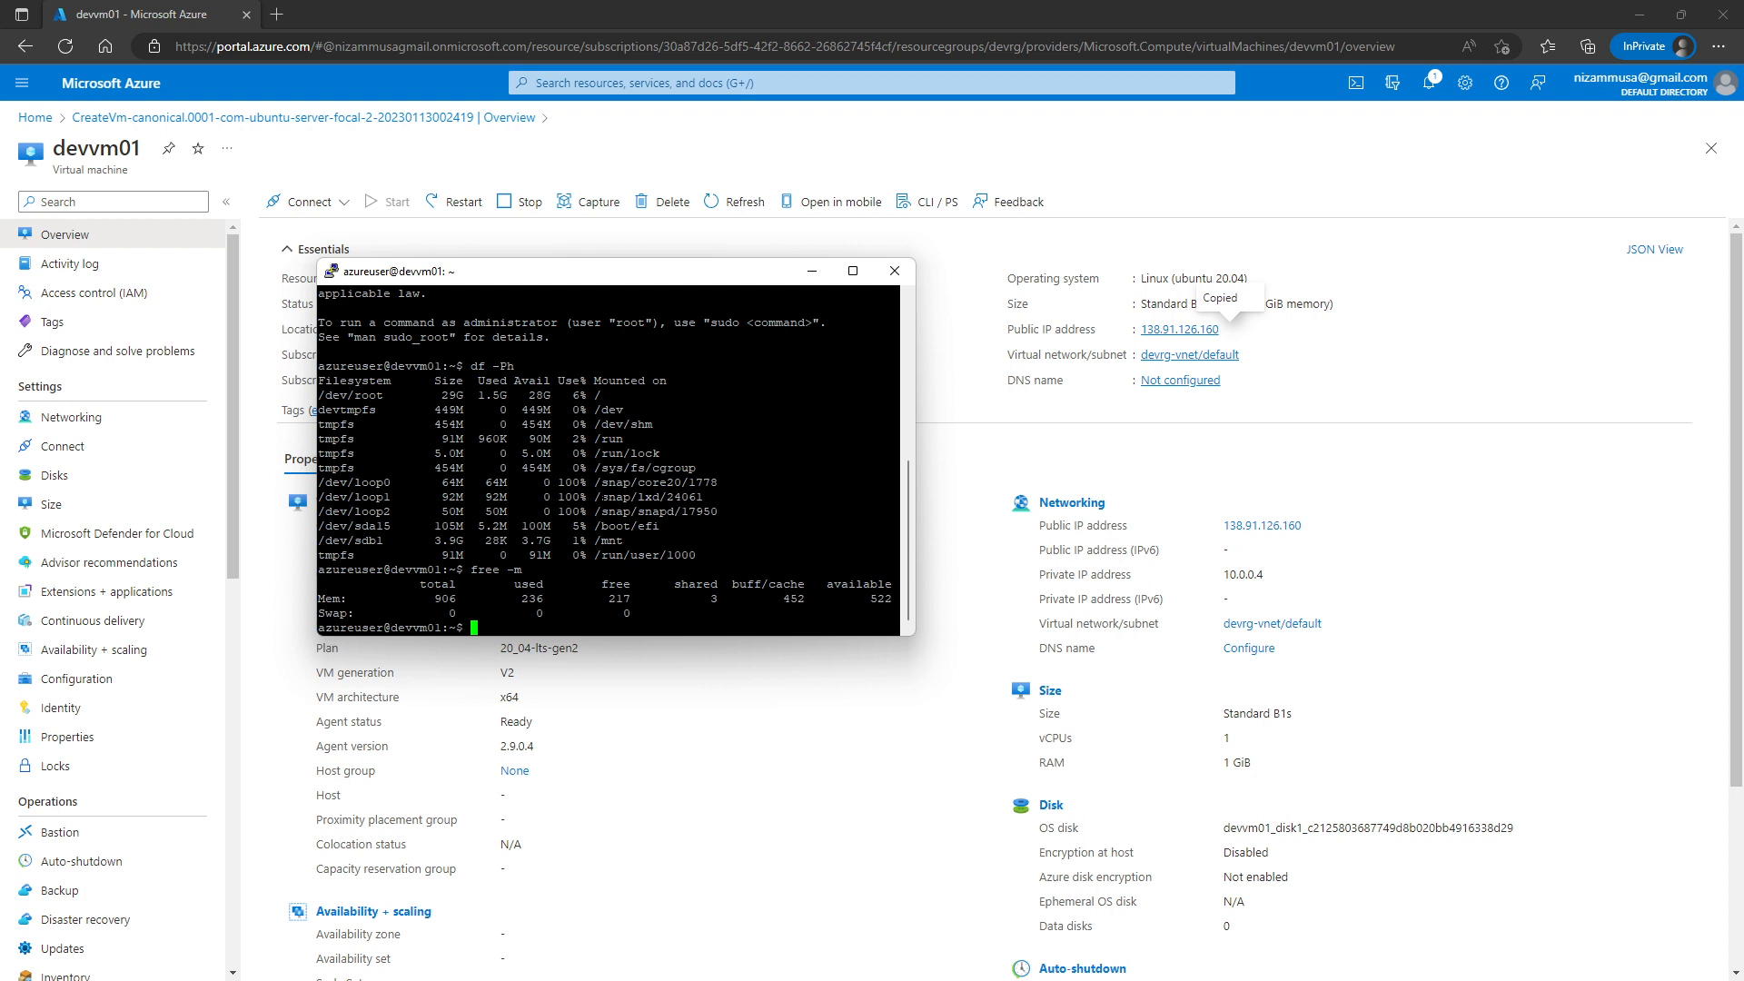
Exit the SSH session and stop the devvm01 virtual machine in the Azure portal, confirming the stop.
{"action": "type", "text": "exit"}
{"action": "key", "text": "Return"}
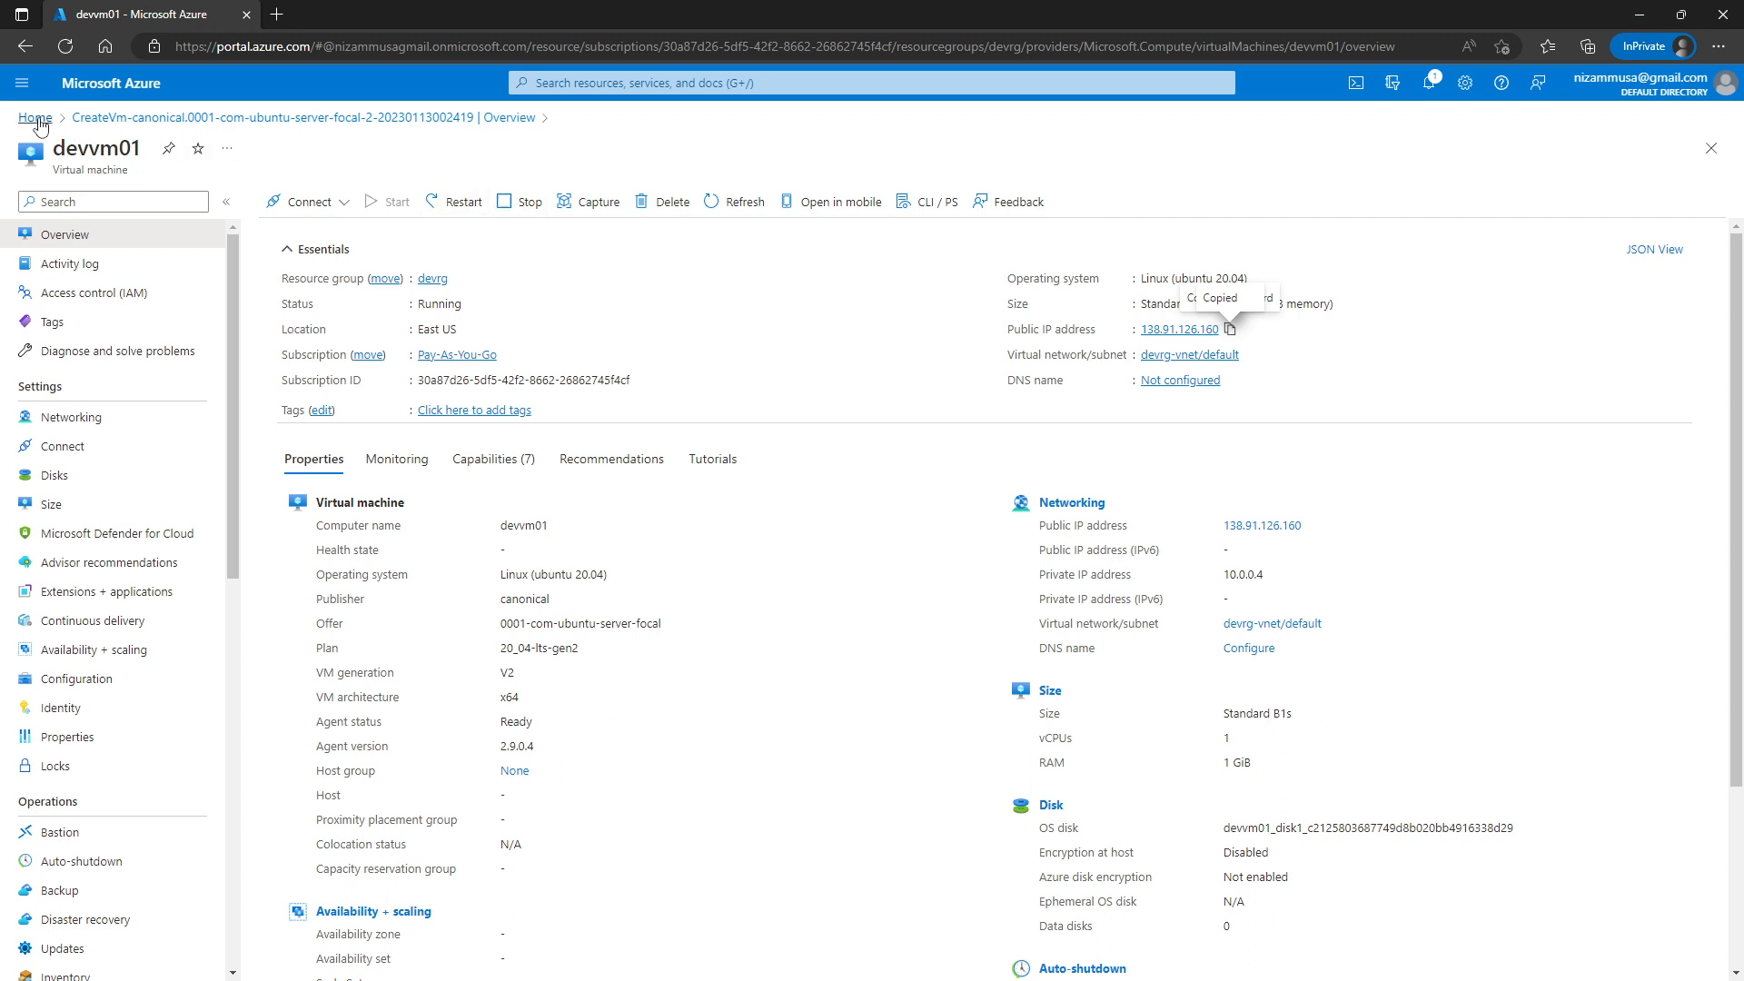
{"action": "left_click", "coordinate": [527, 203]}
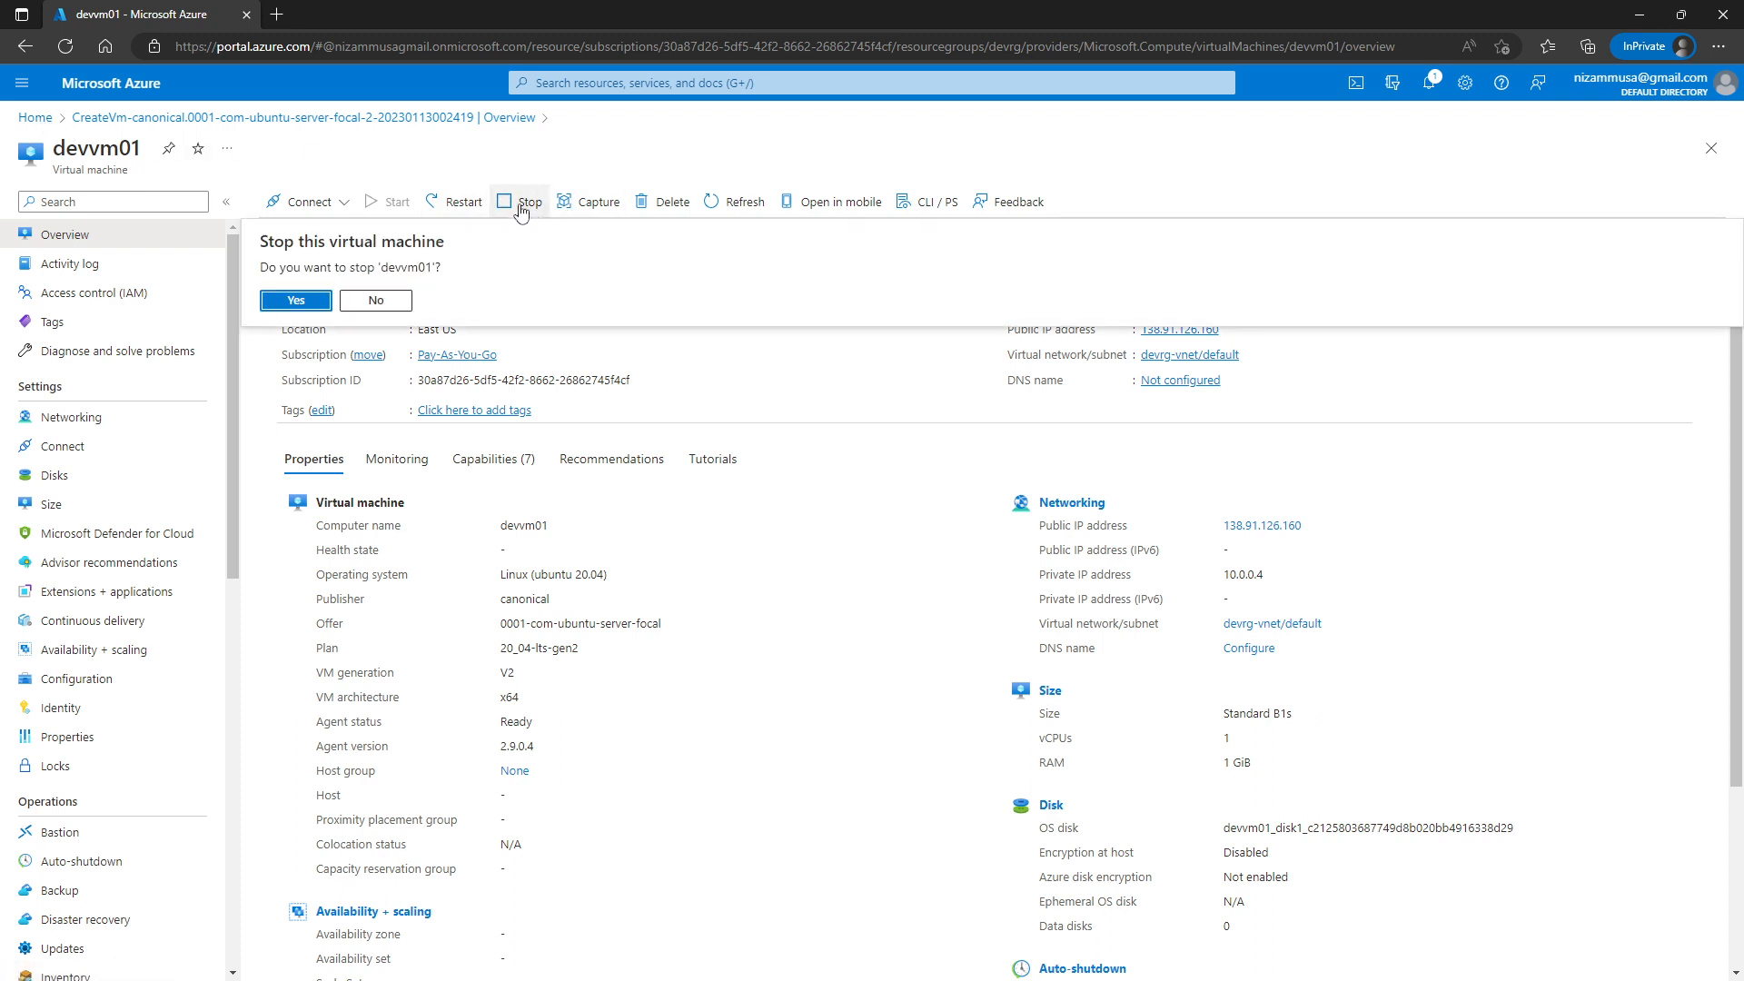
{"action": "left_click", "coordinate": [297, 302]}
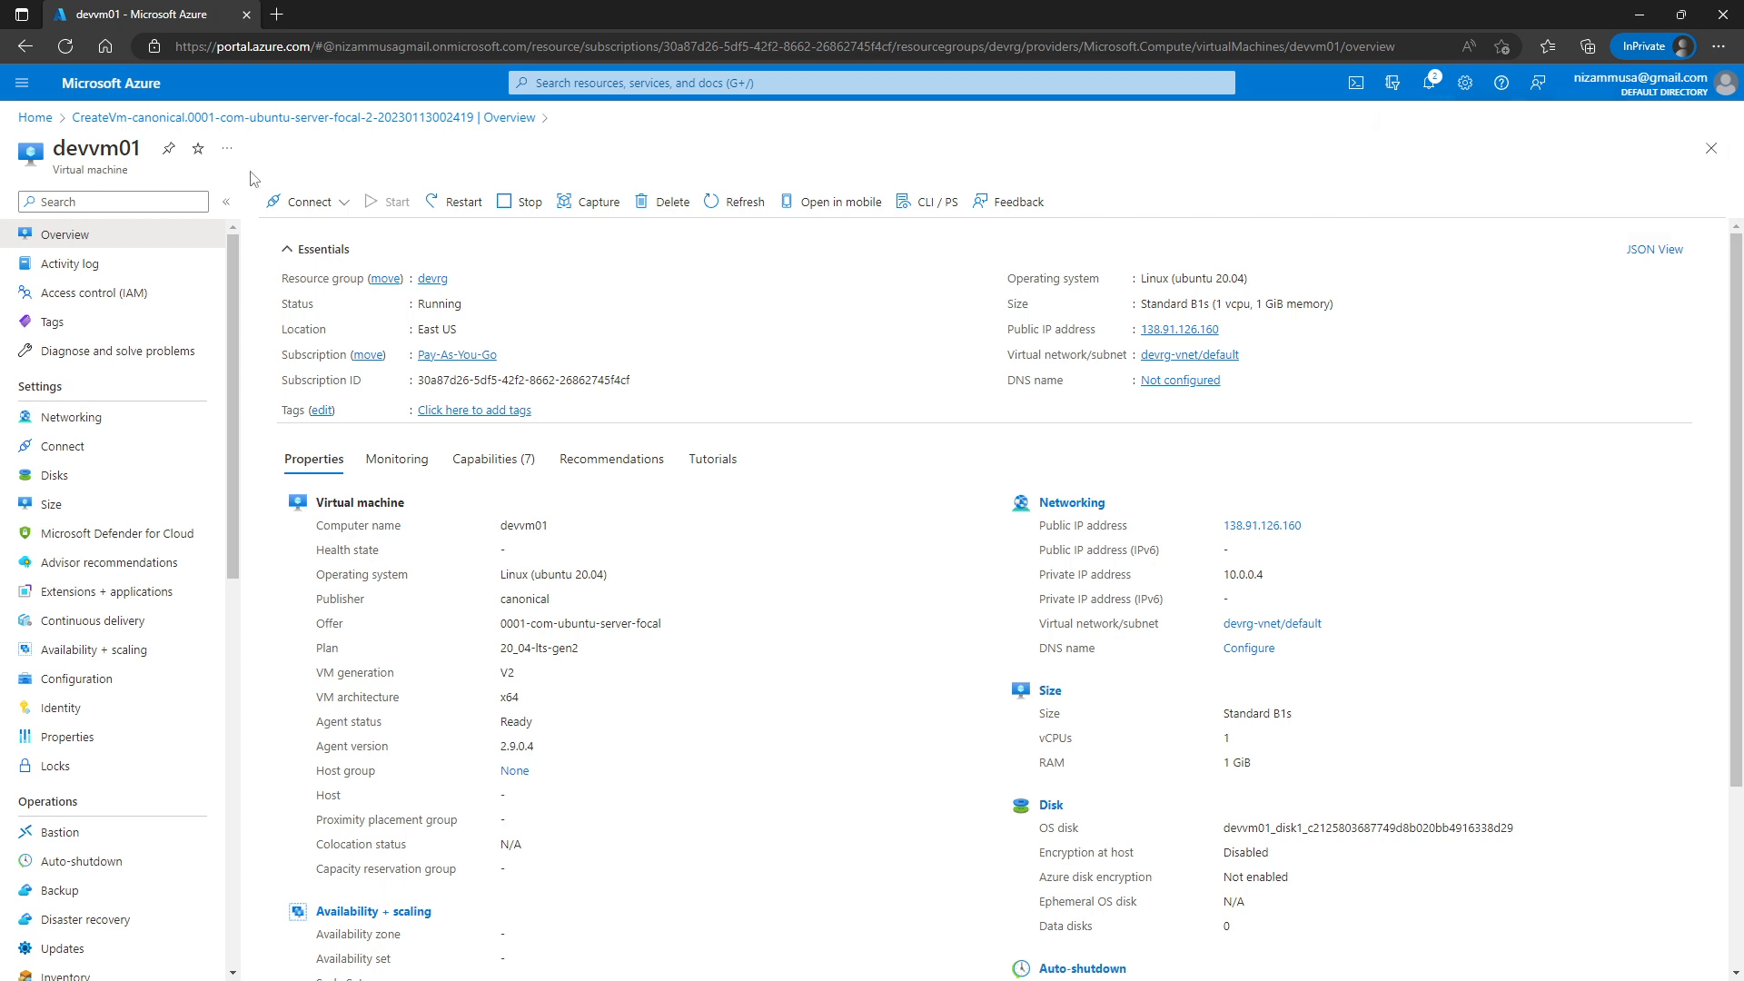
Select all resources in the devrg resource group and delete the group with force delete for virtual machines applied, confirming with the name devrg.
{"action": "left_click", "coordinate": [34, 125]}
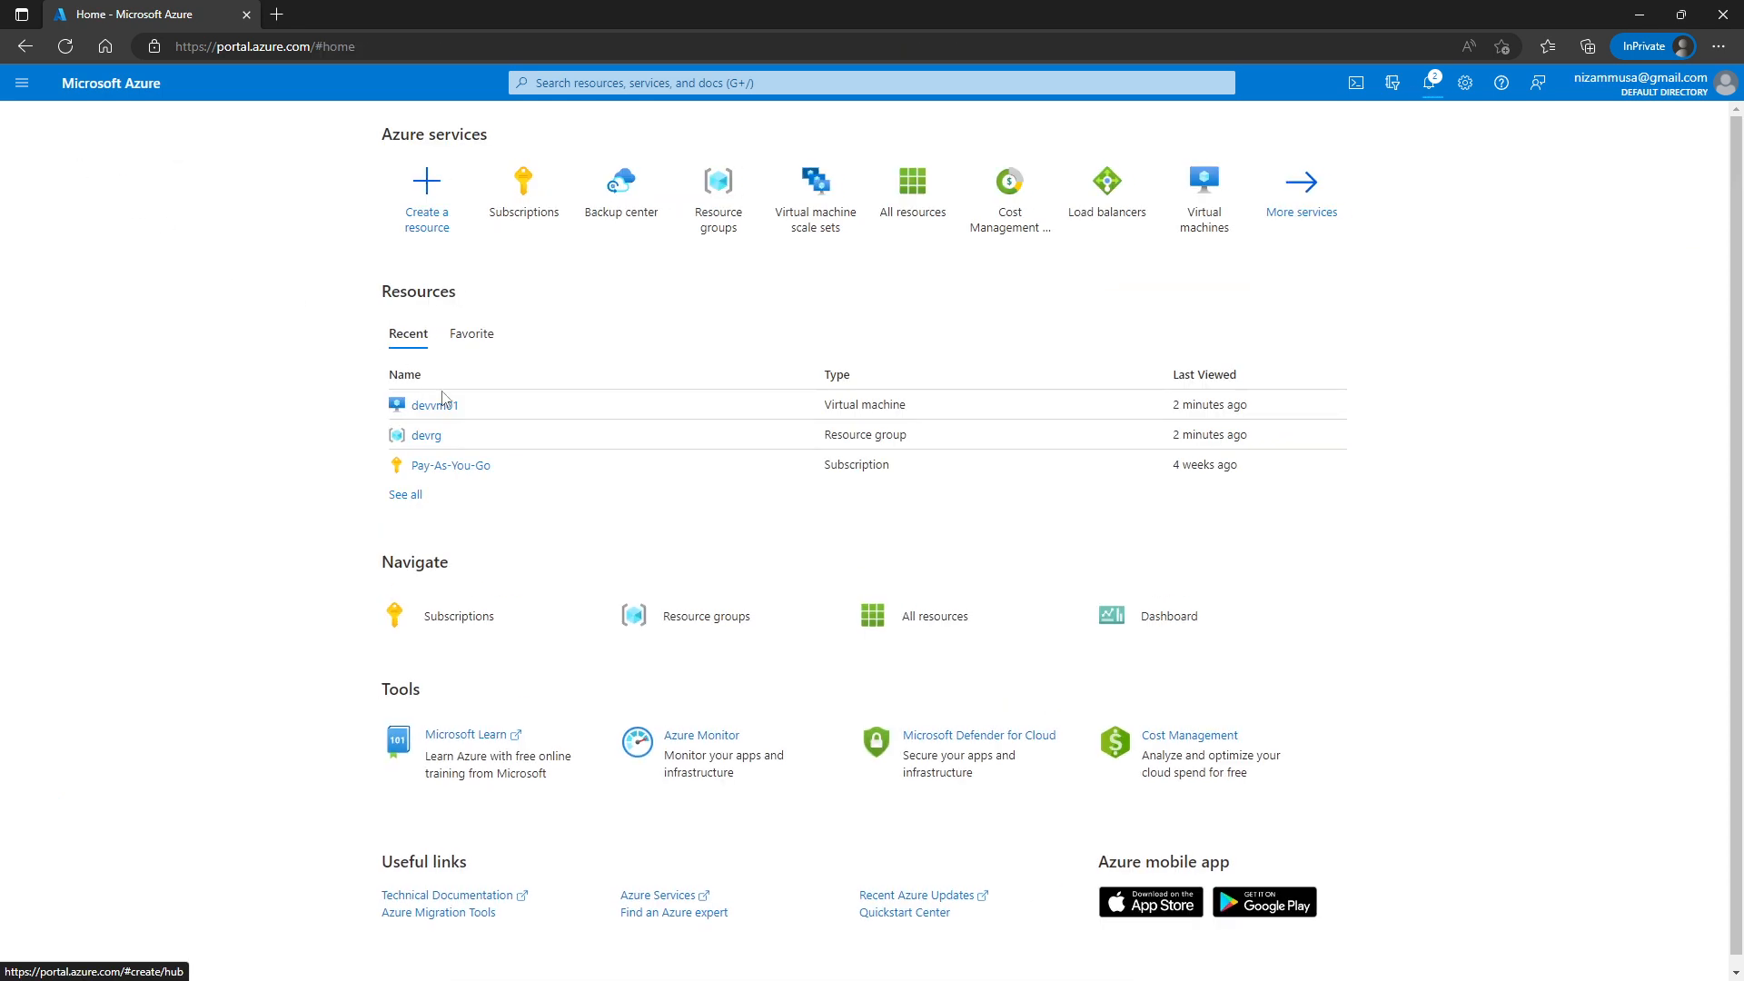
{"action": "left_click", "coordinate": [433, 444]}
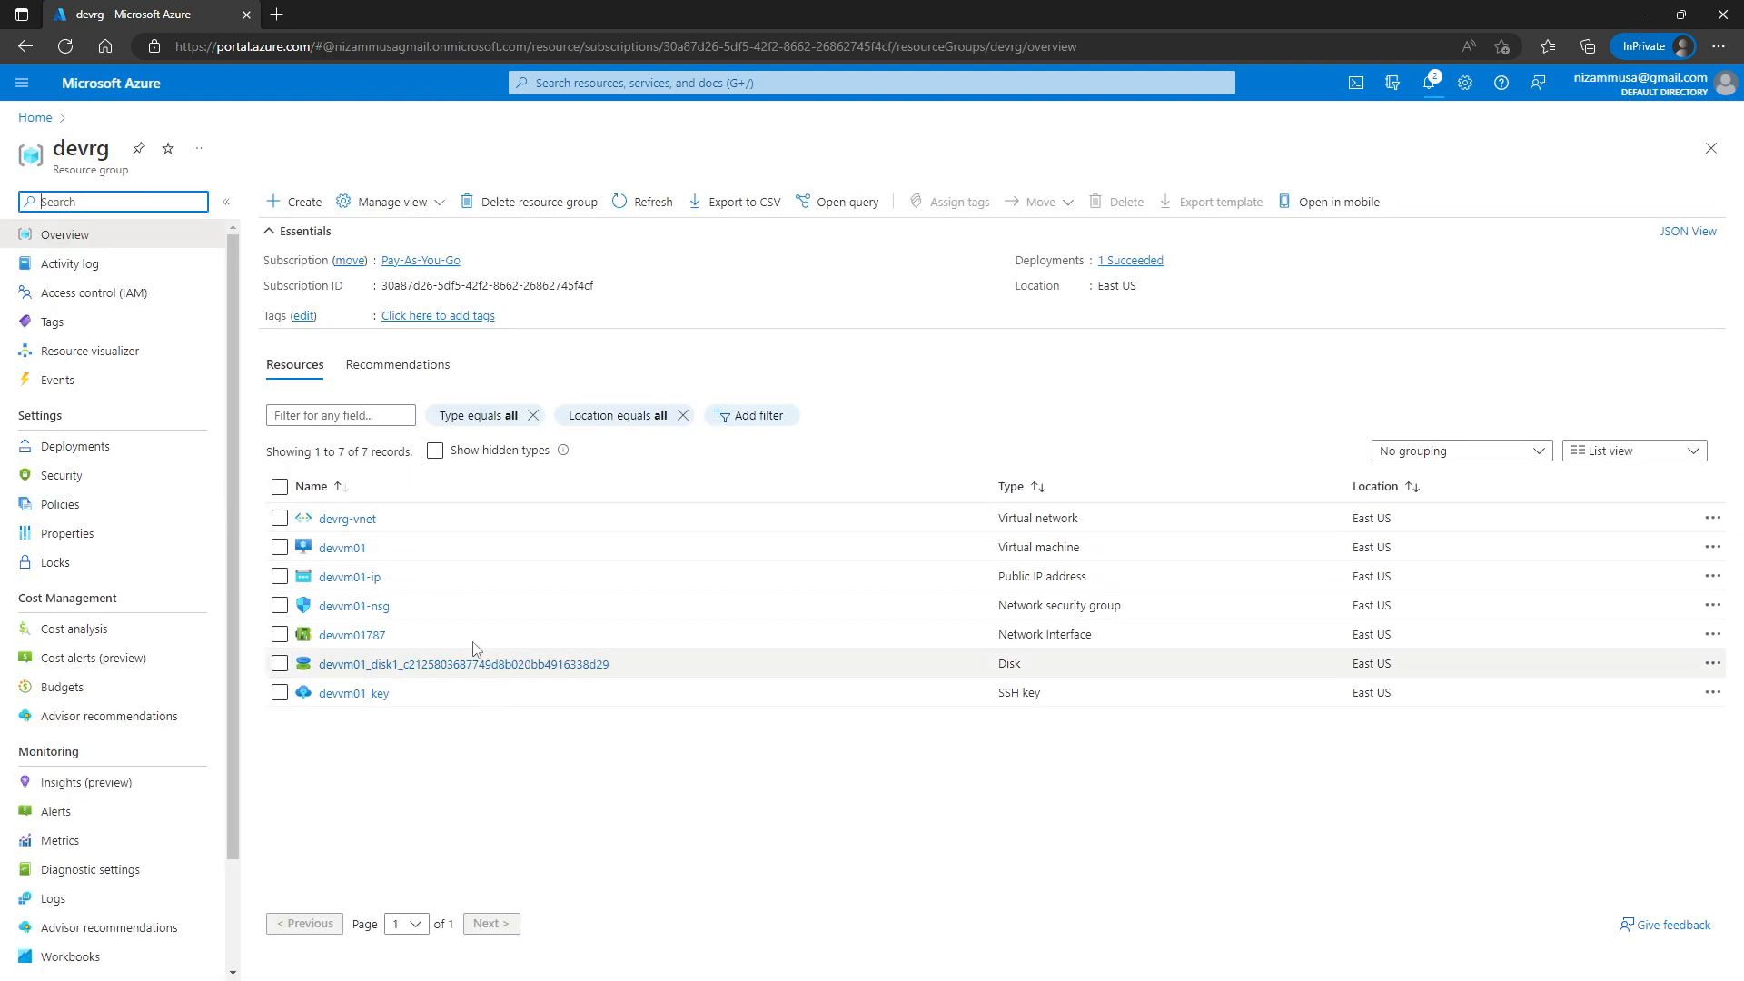
{"action": "left_click", "coordinate": [279, 487]}
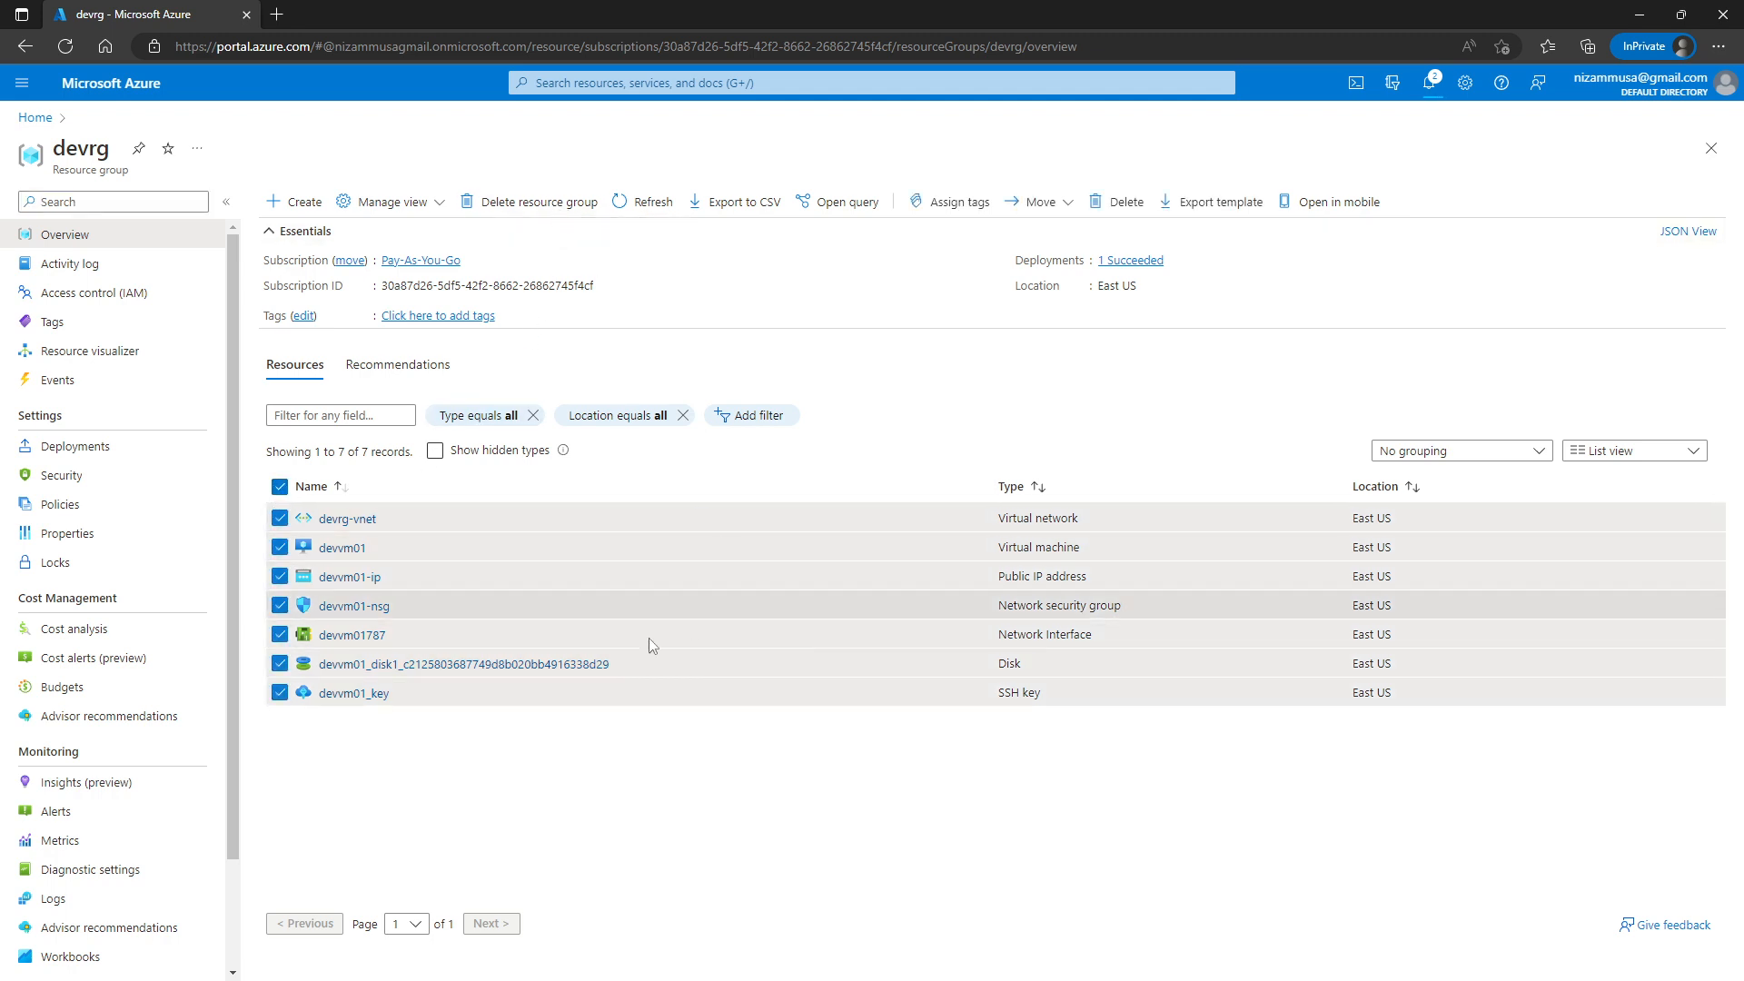
{"action": "left_click", "coordinate": [533, 209]}
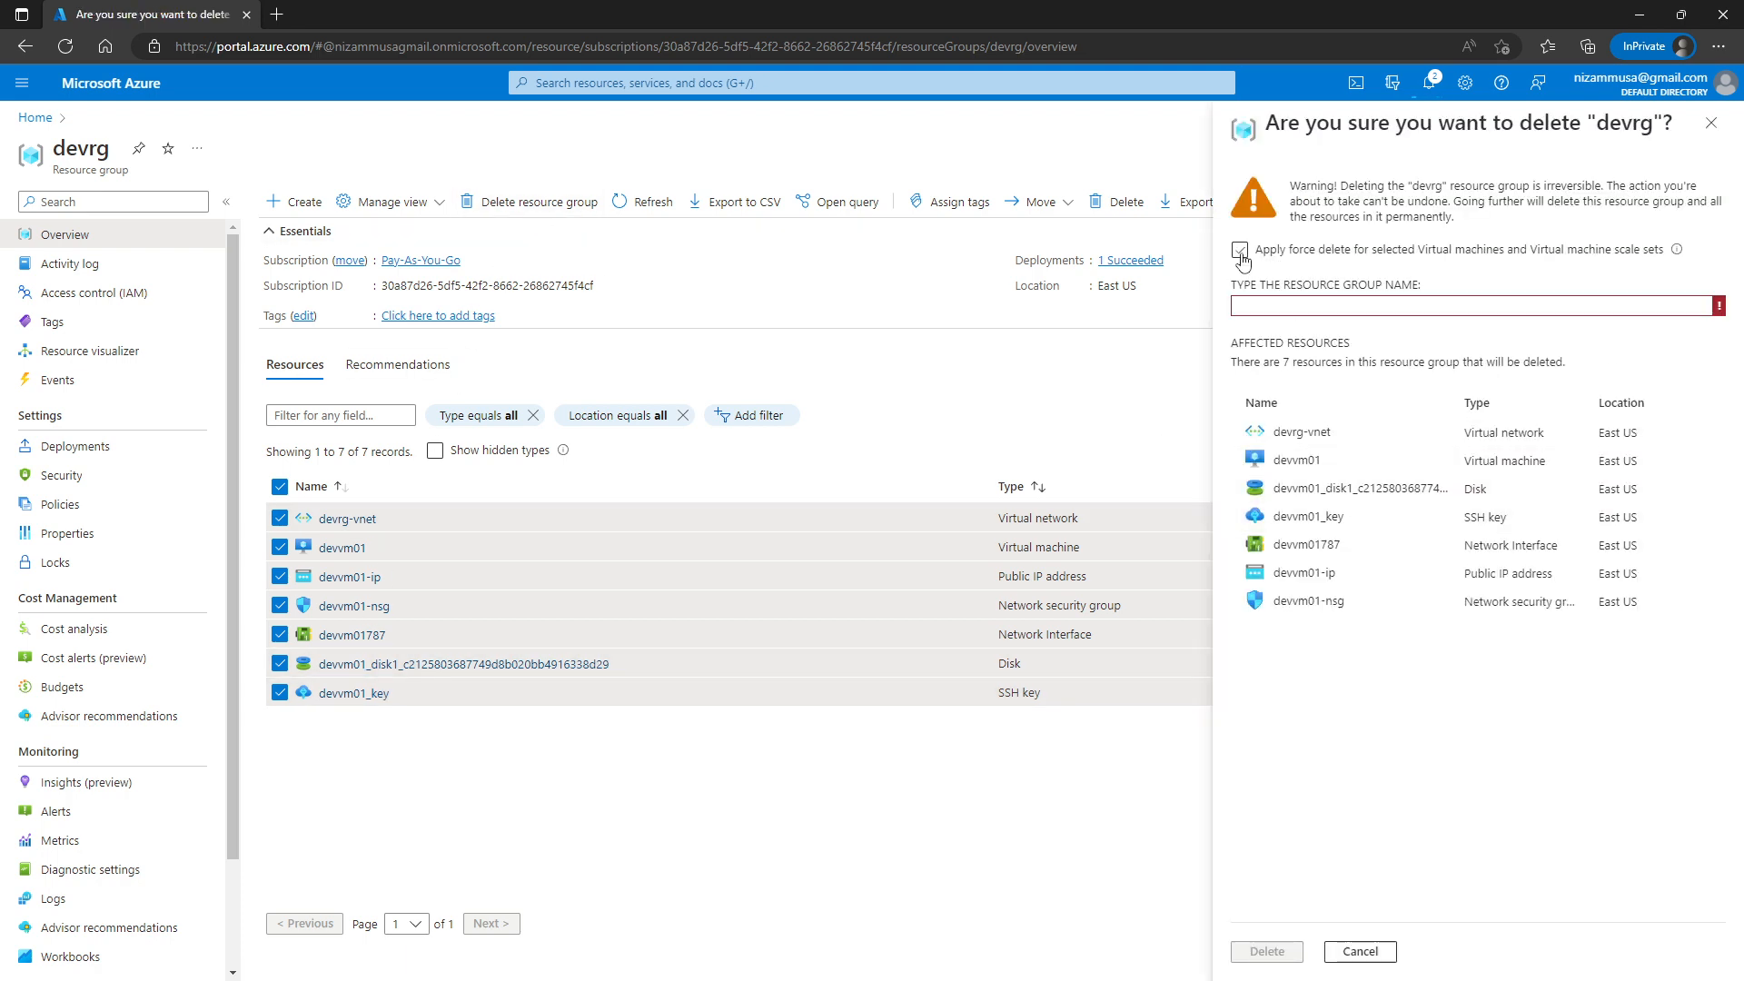
{"action": "left_click", "coordinate": [1241, 250]}
{"action": "left_click", "coordinate": [1304, 308]}
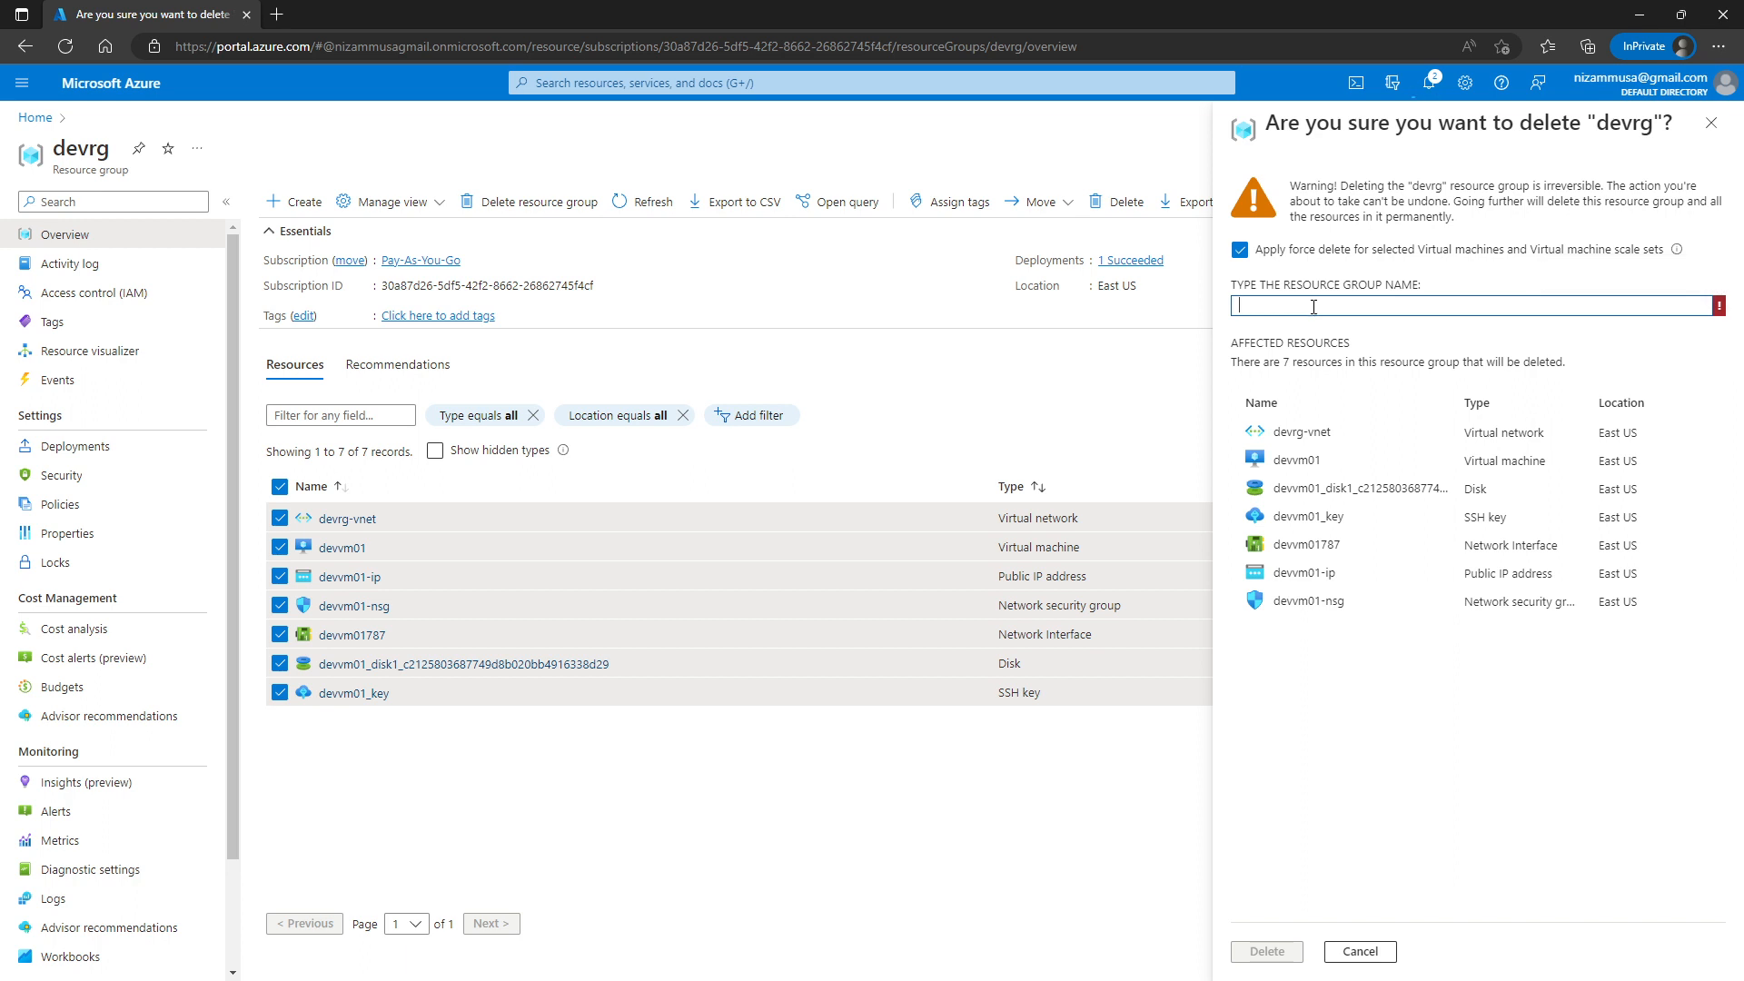
{"action": "type", "text": "devrg"}
{"action": "left_click", "coordinate": [1271, 952]}
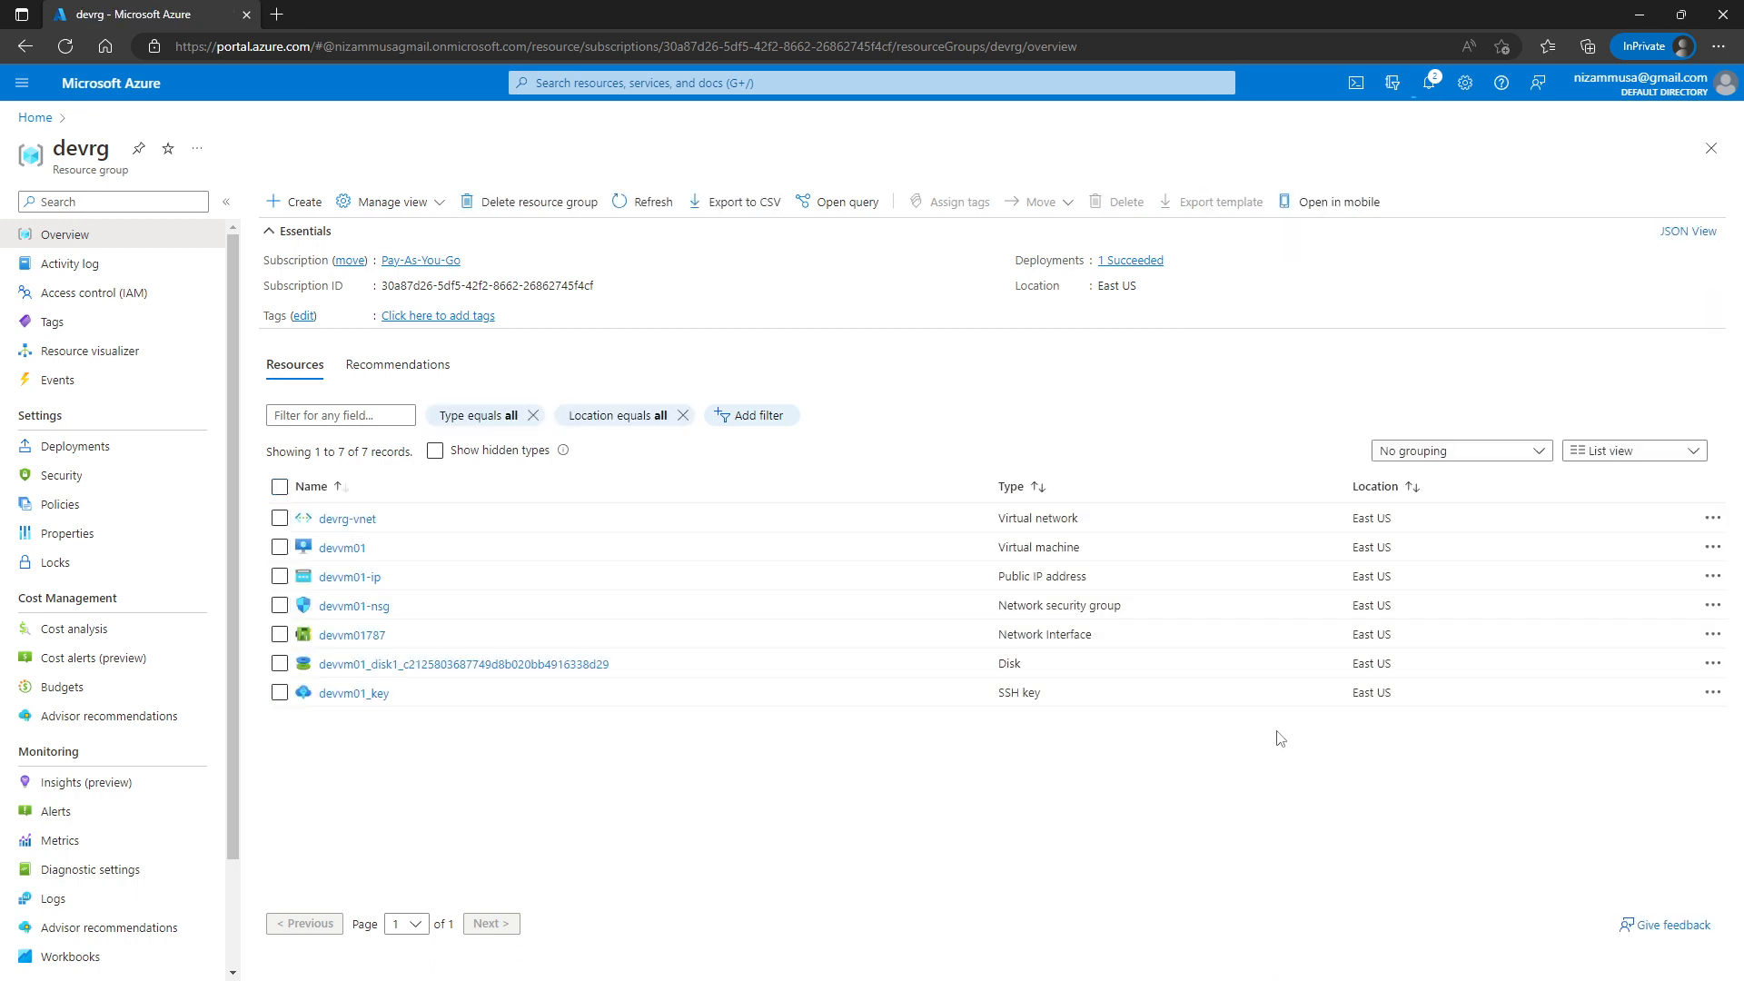